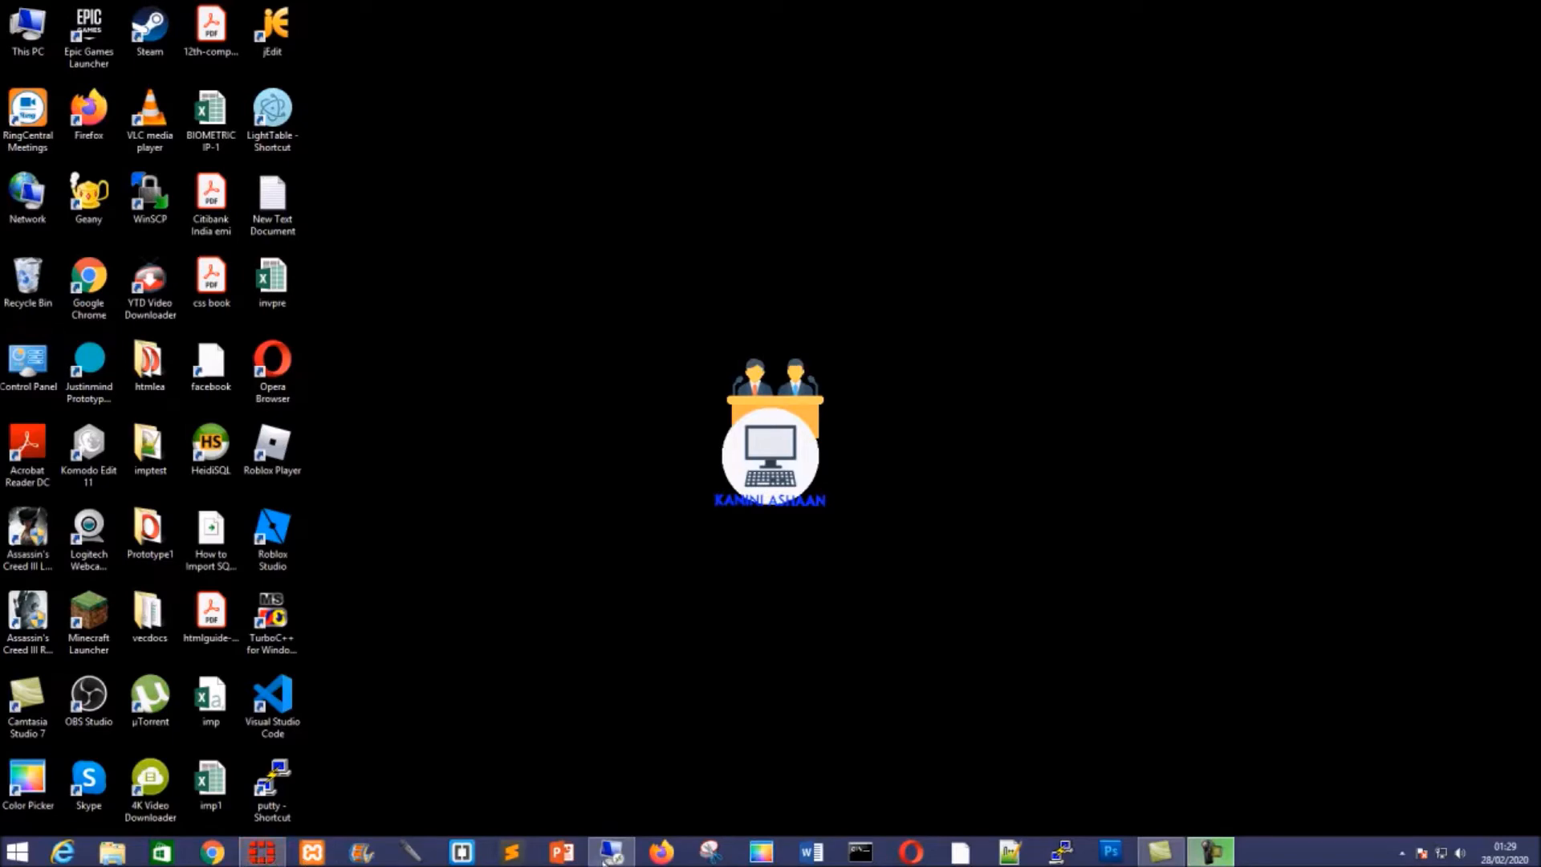
Switch to the remote desktop session and view the phpMyAdmin website's home page in Chrome
click(612, 855)
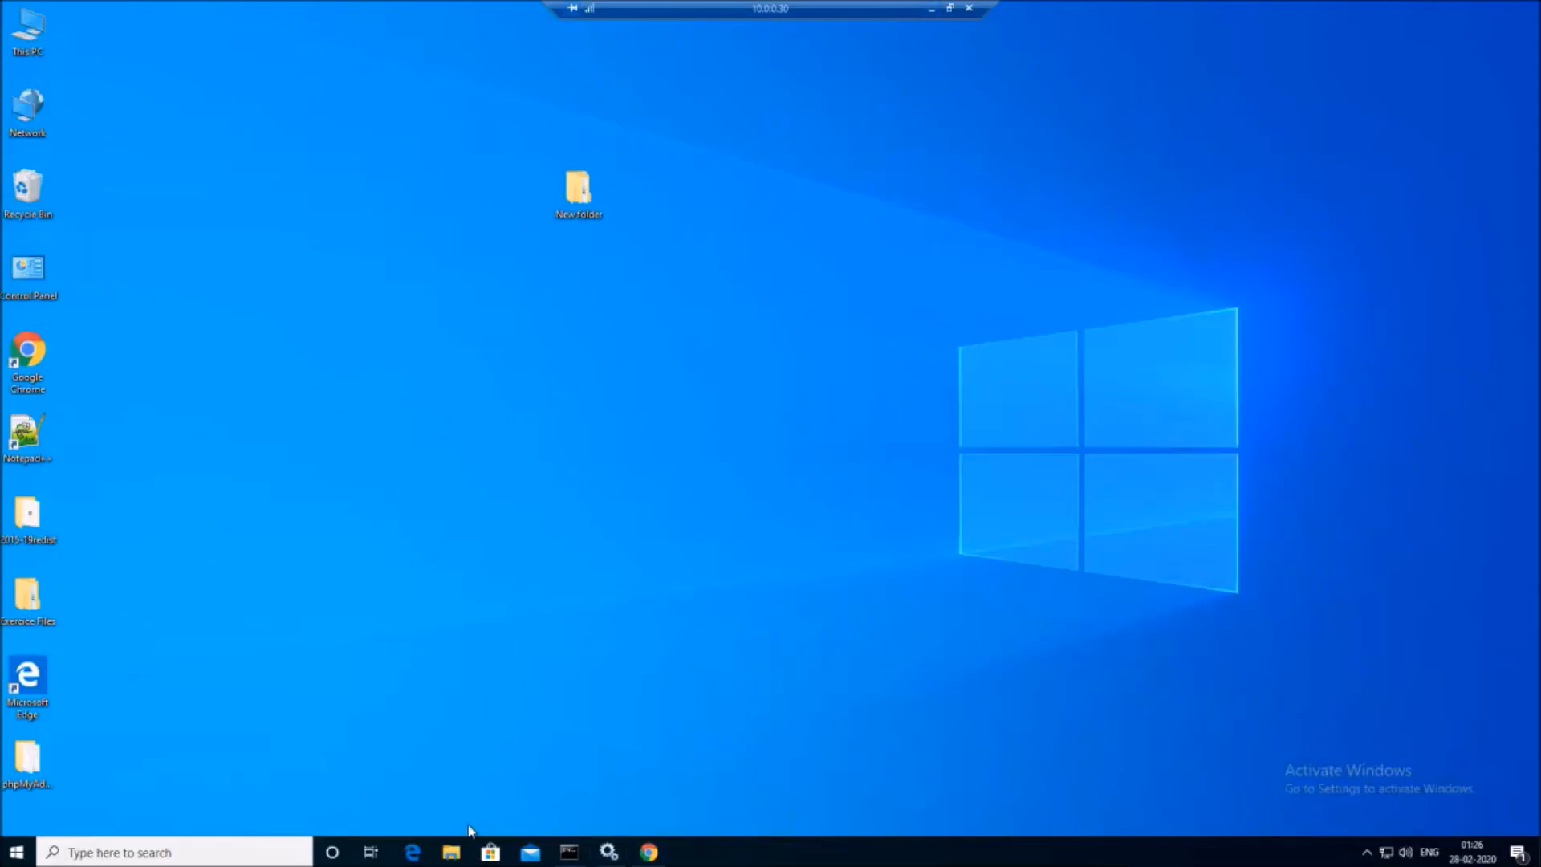
click(661, 856)
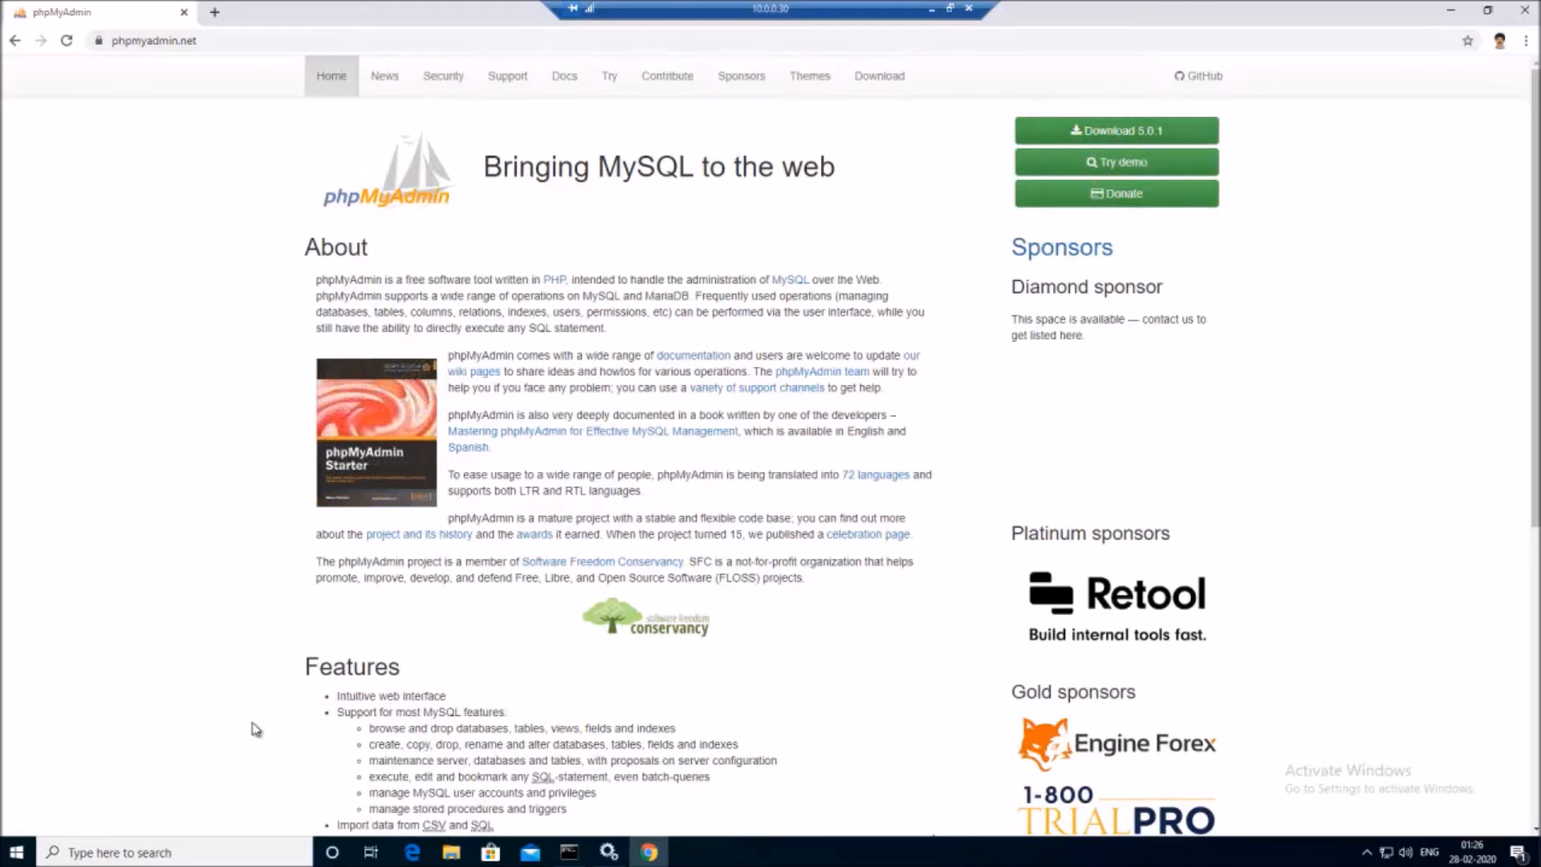
Locate the phpMyAdmin-5.0.1-all-languages archive in the Downloads folder and view the actions available for it, including extraction
click(451, 853)
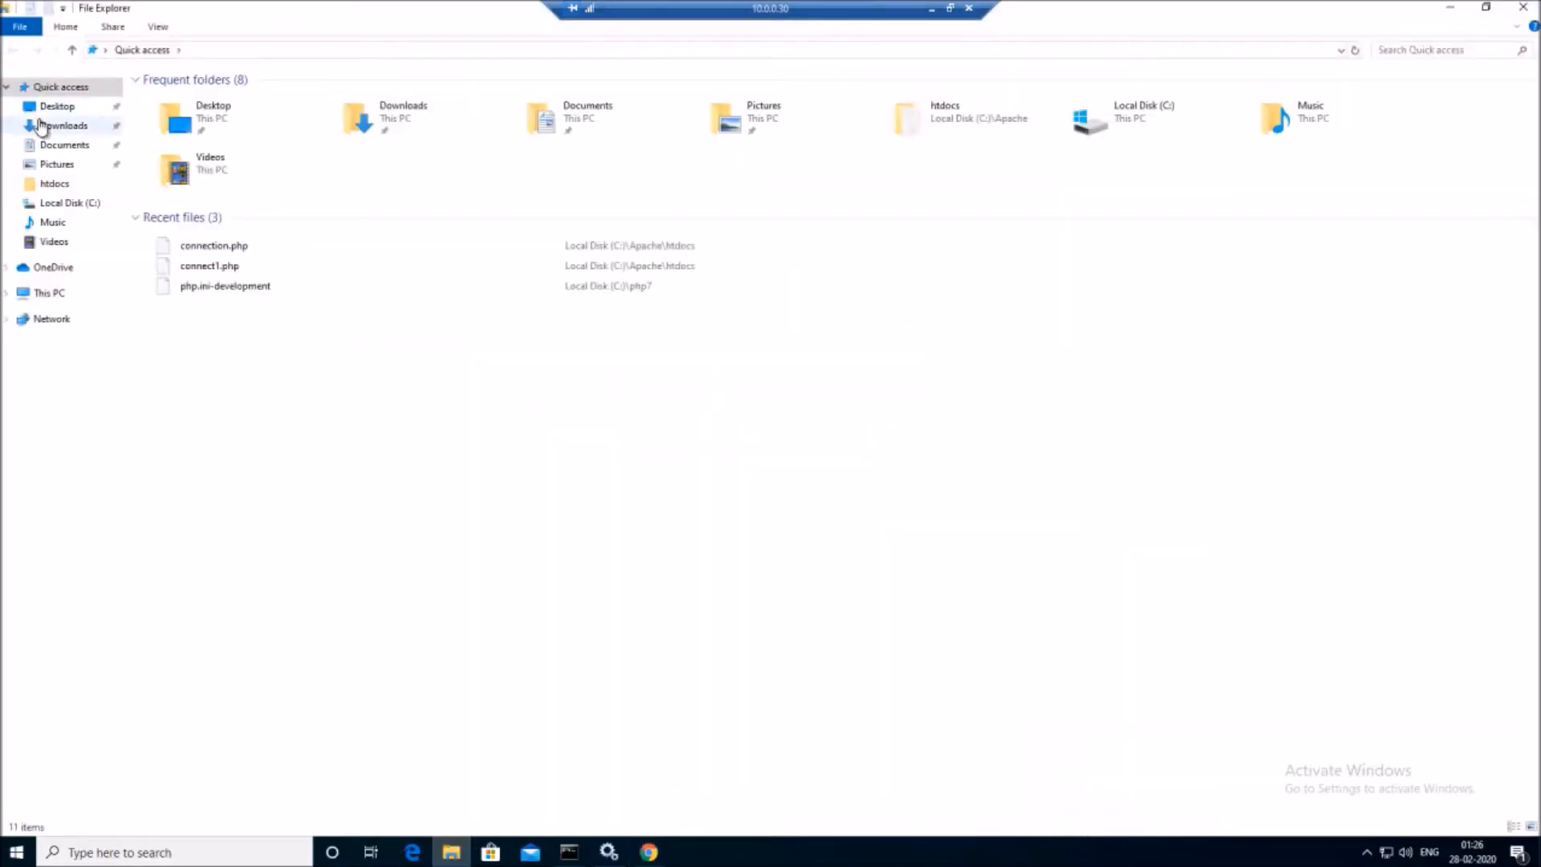
click(42, 126)
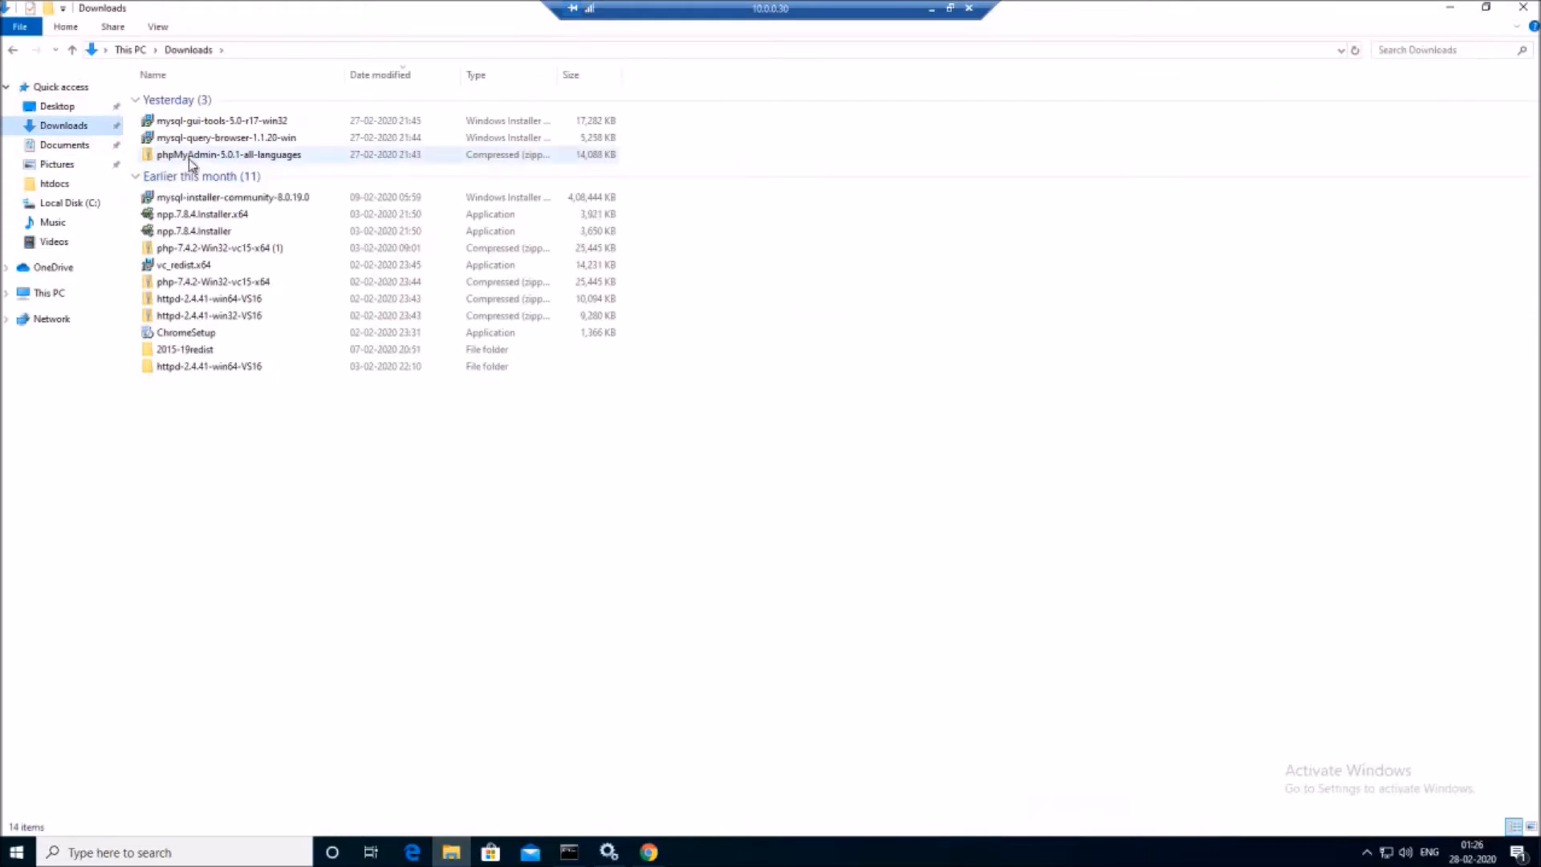
right_click(247, 158)
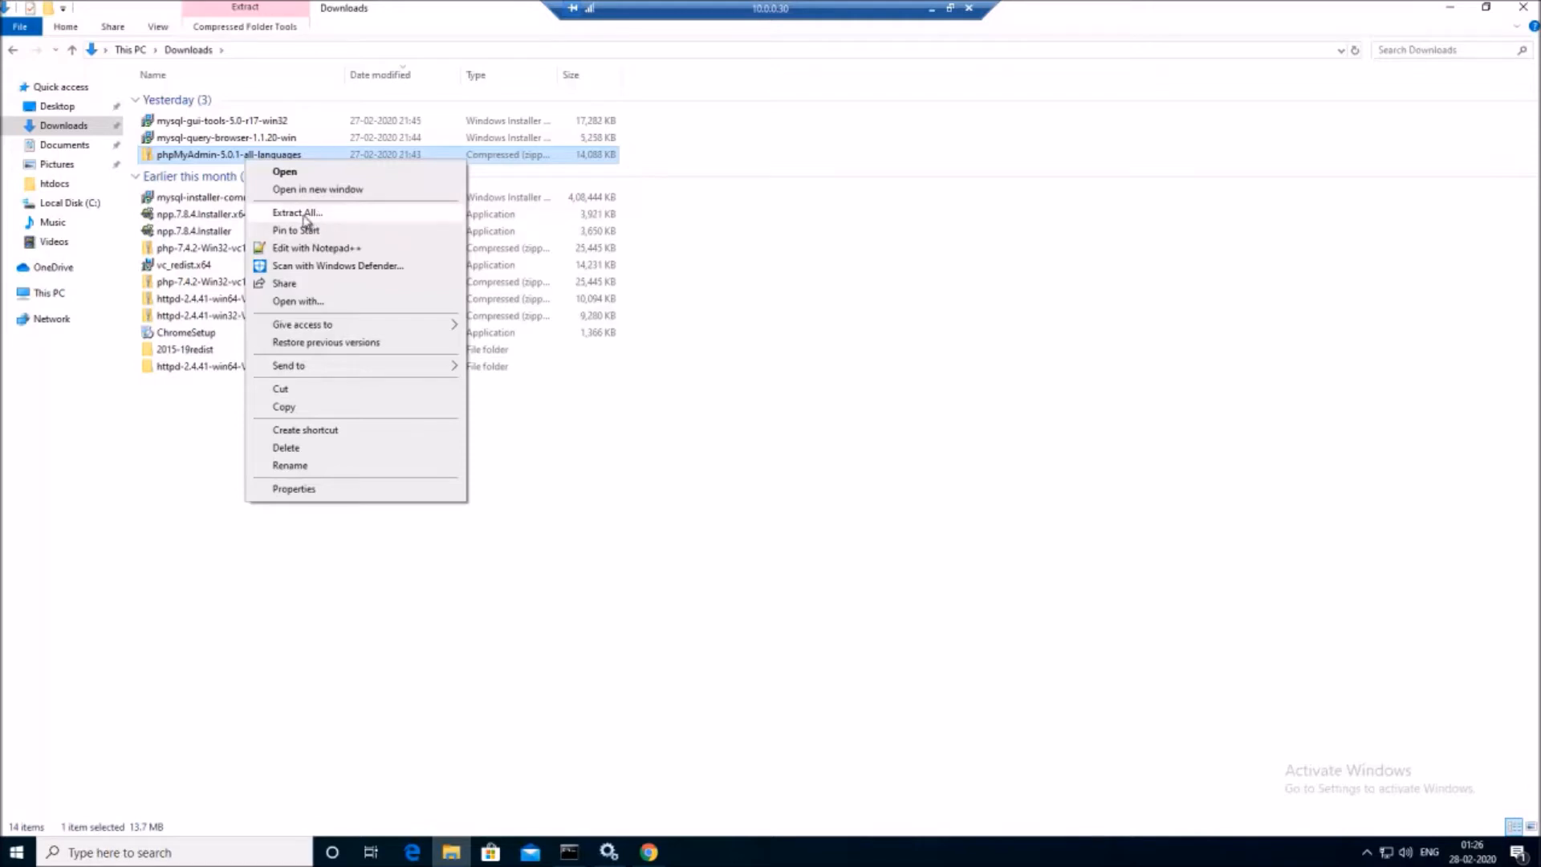
click(635, 537)
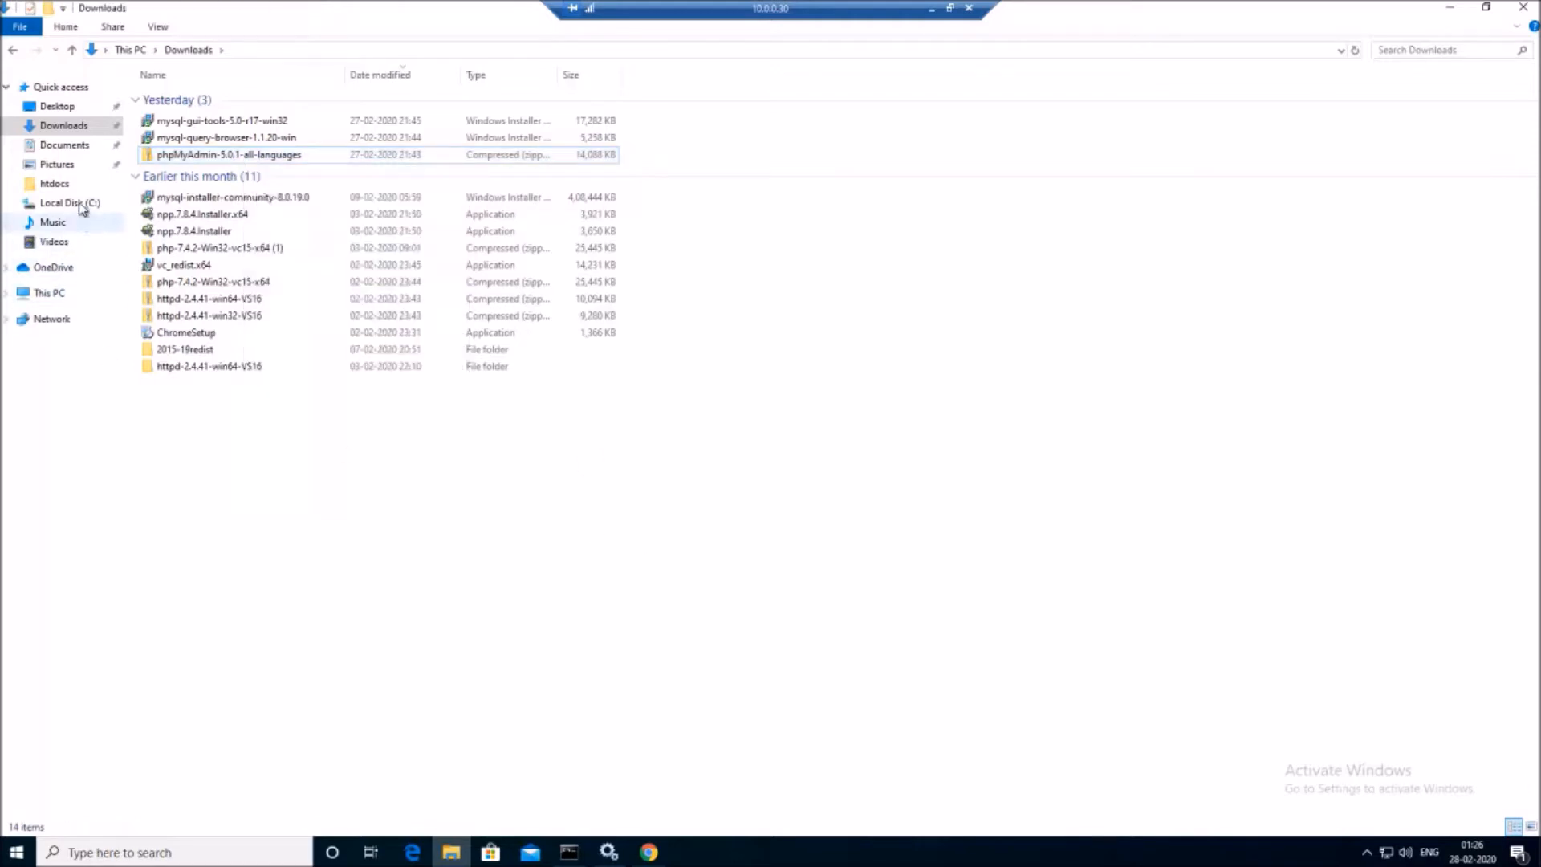
Examine the contents of the extracted phpMyAdmin folder on the desktop
click(48, 109)
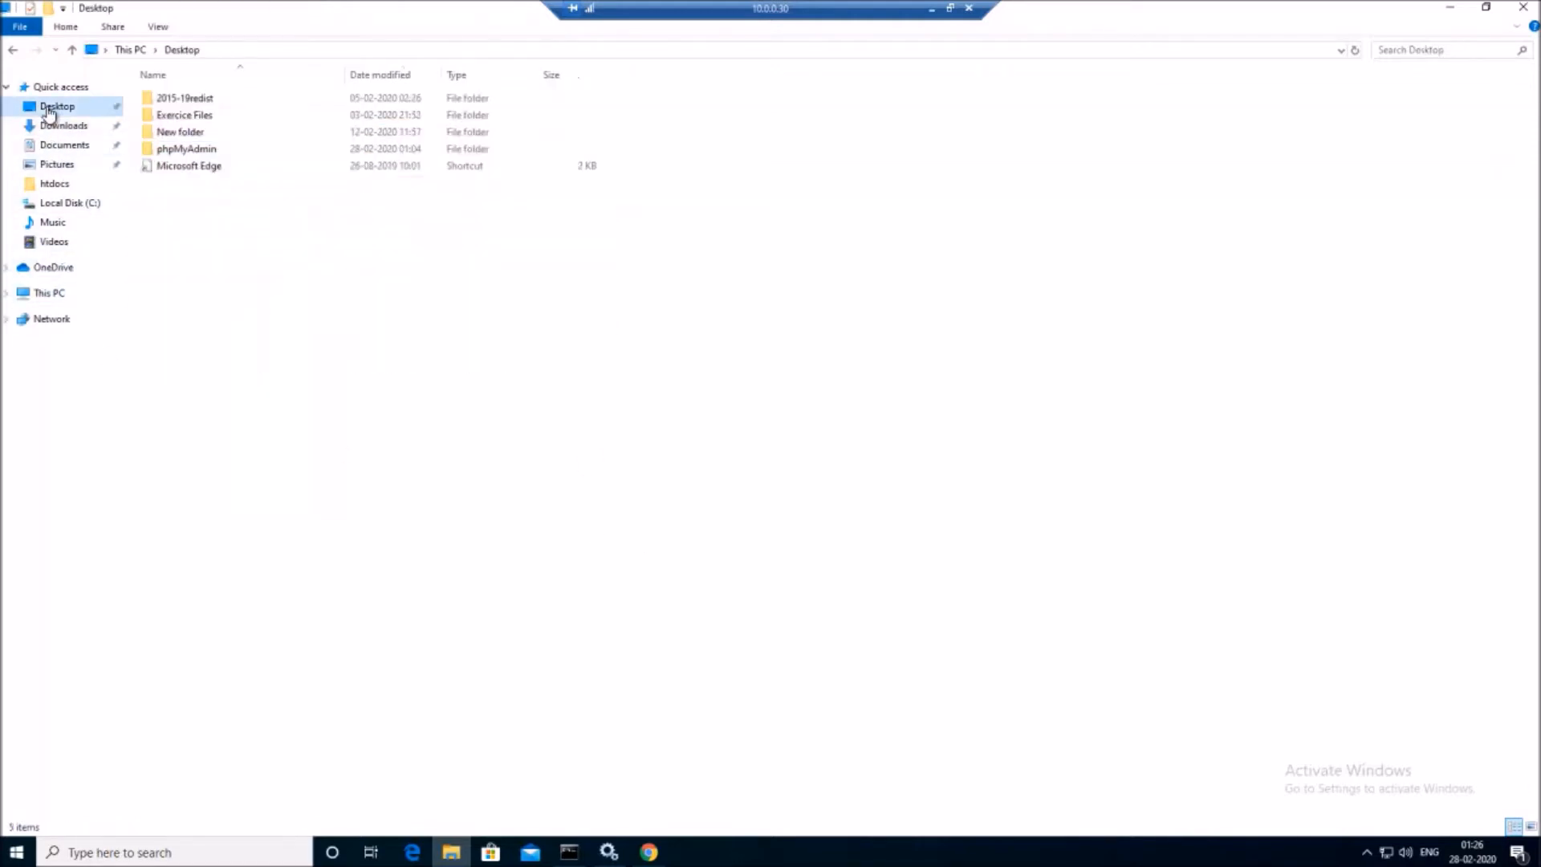
click(177, 156)
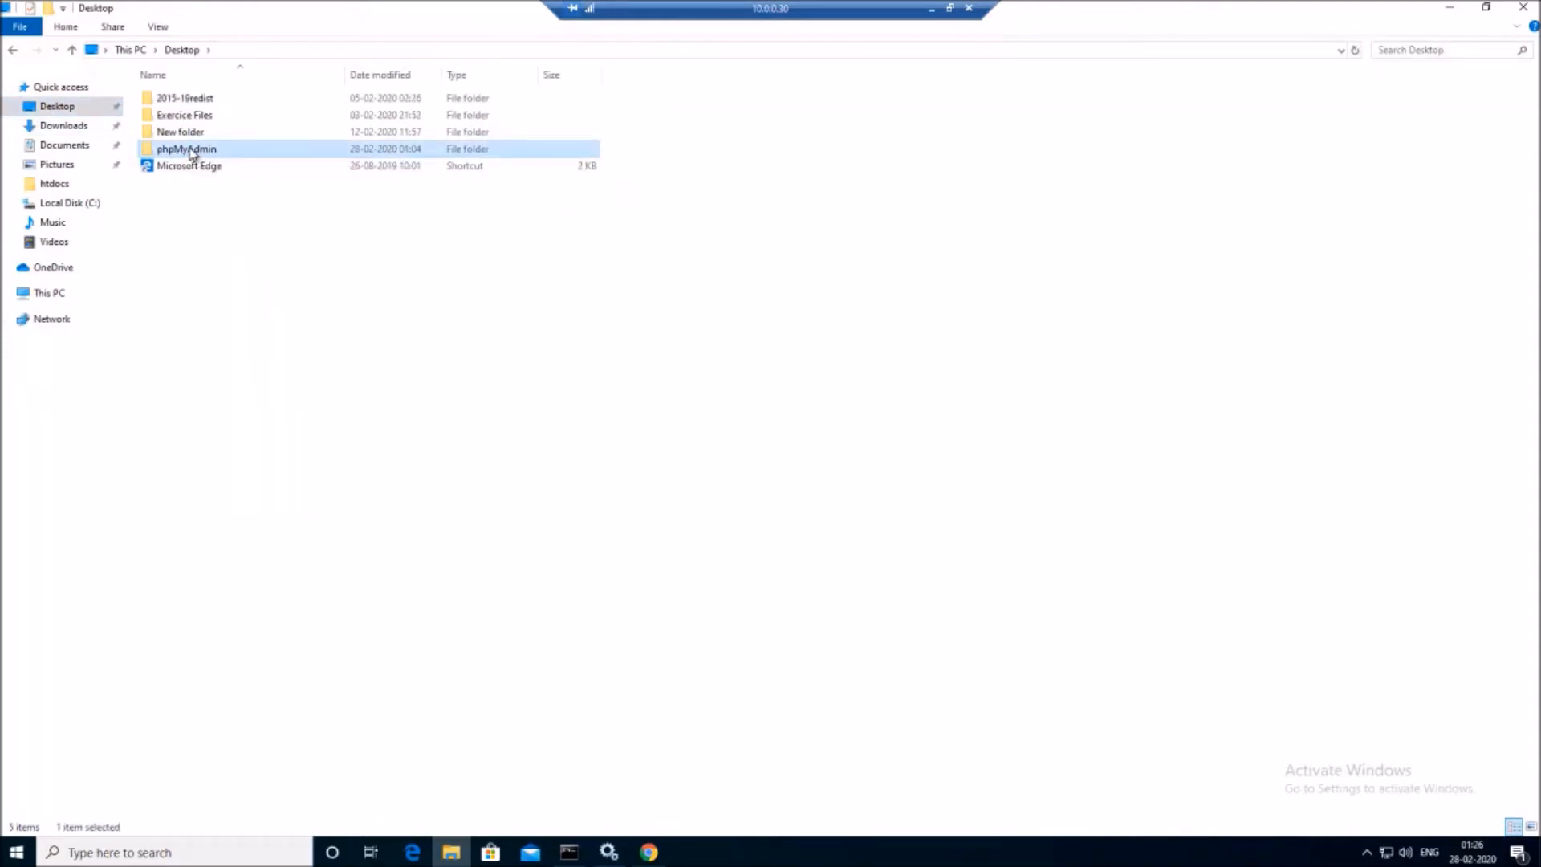
double_click(192, 152)
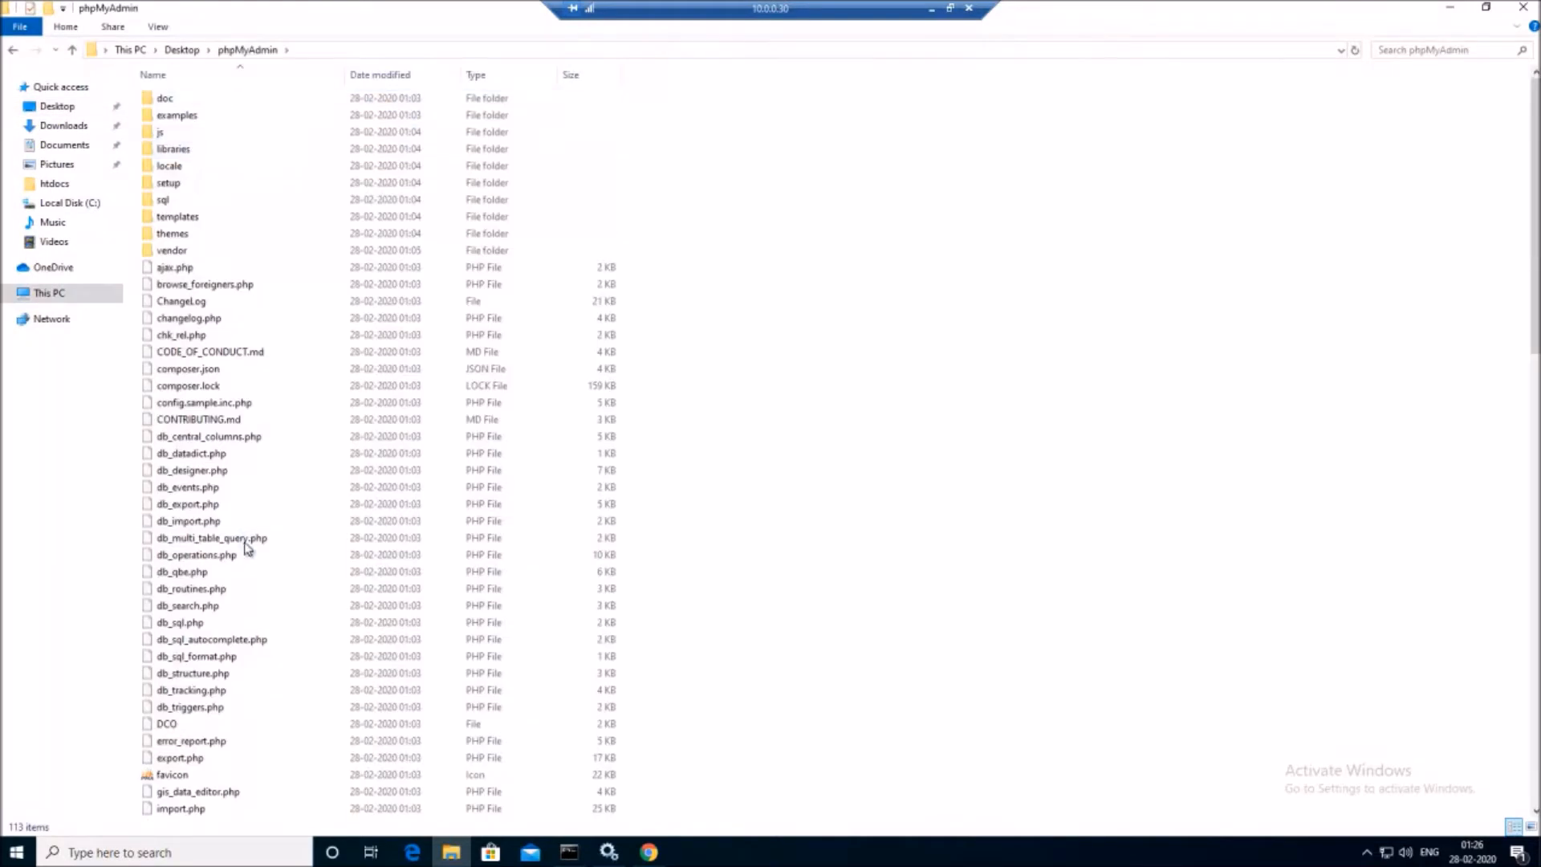
scroll(247, 548, down, 4)
scroll(245, 549, down, 4)
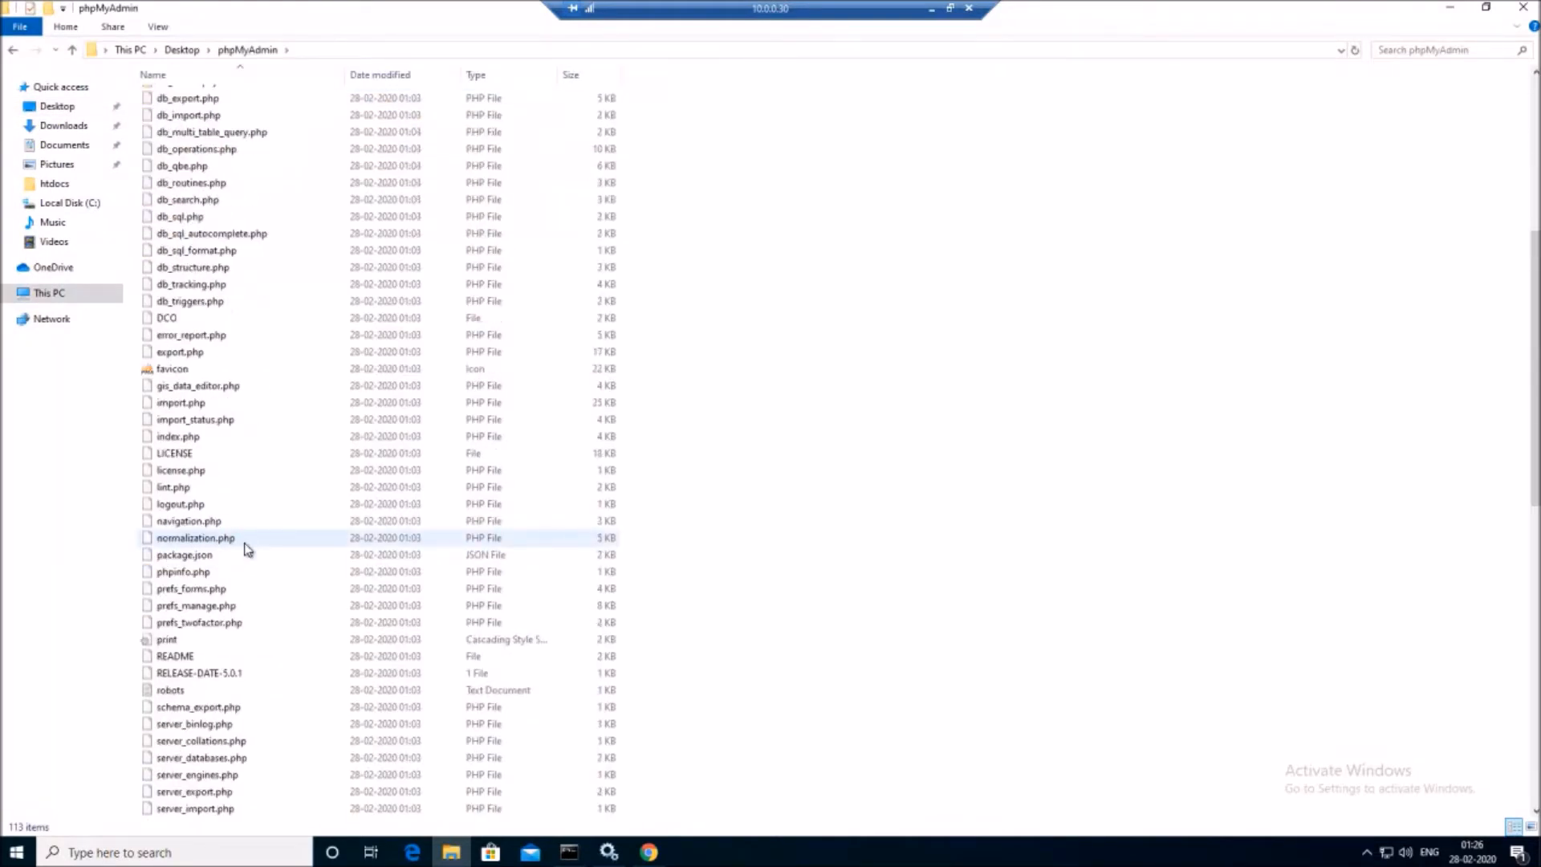
scroll(247, 546, up, 8)
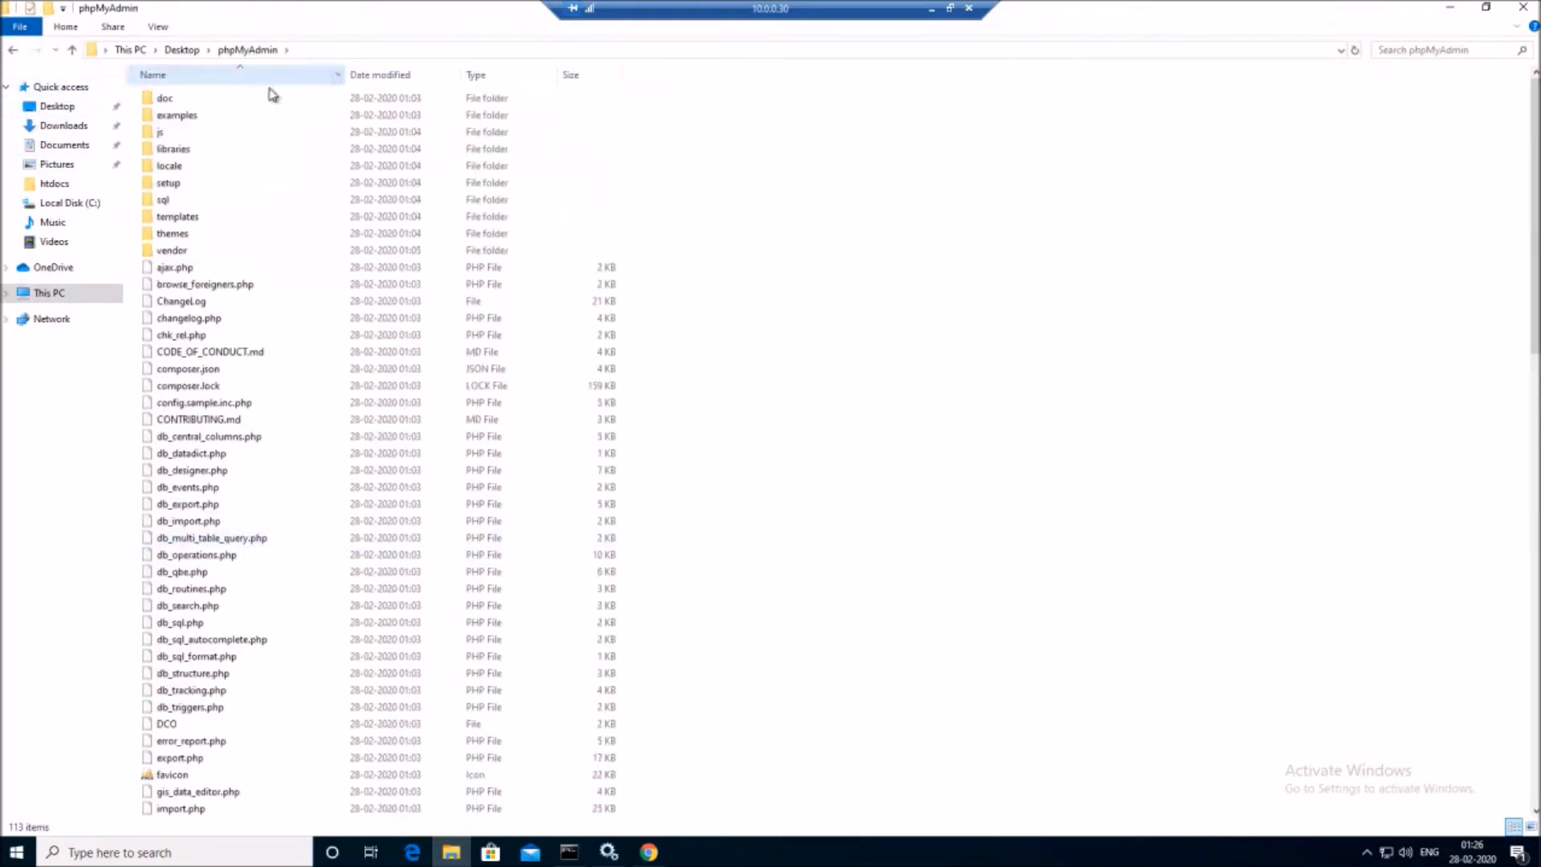
Copy the phpMyAdmin folder from the desktop into C:\Apache\htdocs and close File Explorer
click(59, 107)
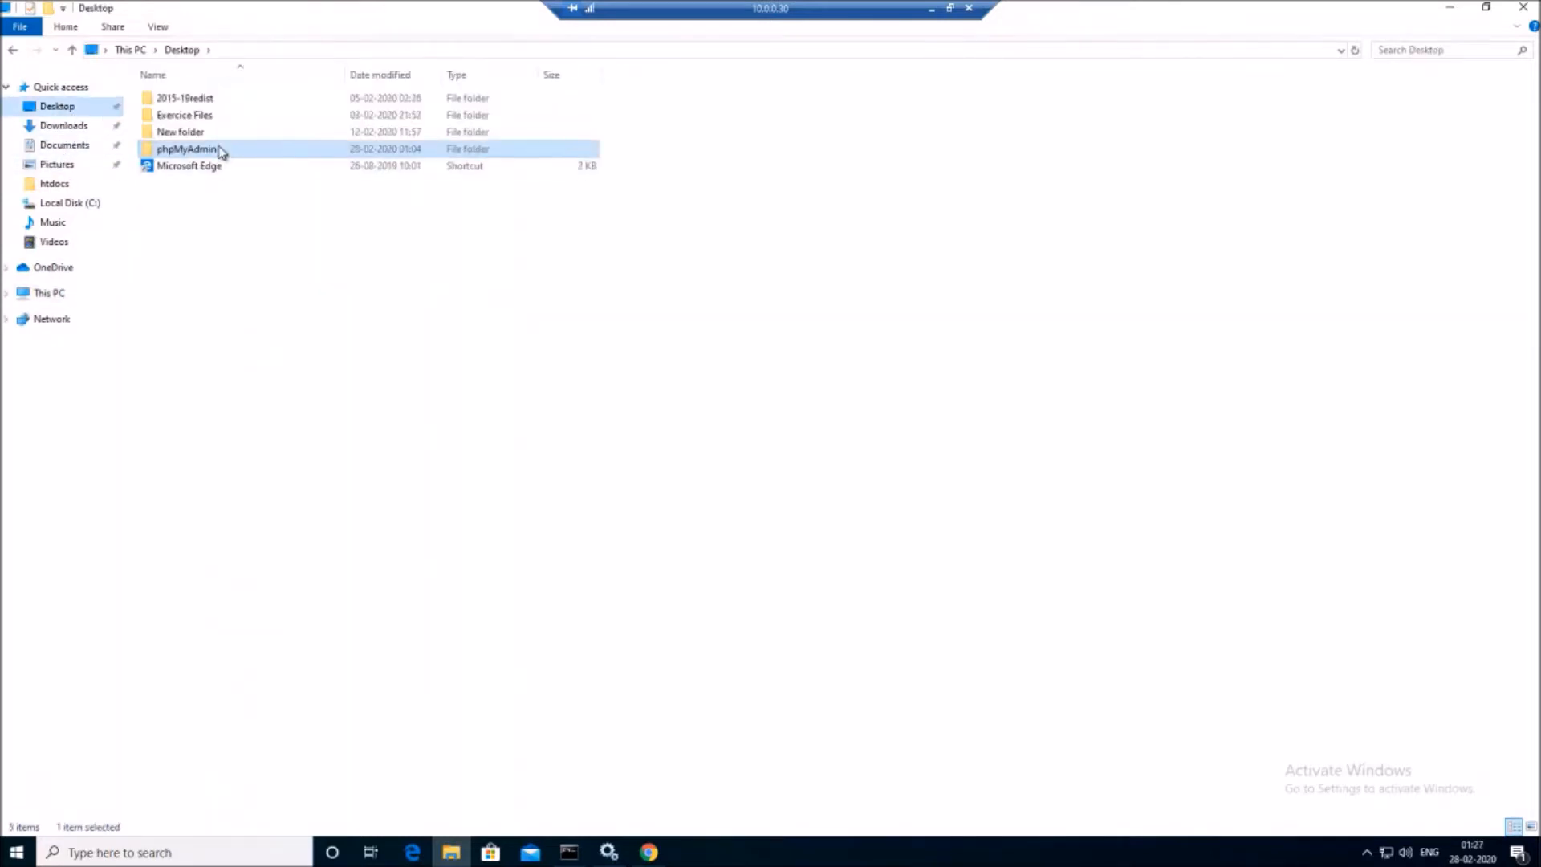
right_click(221, 152)
click(261, 353)
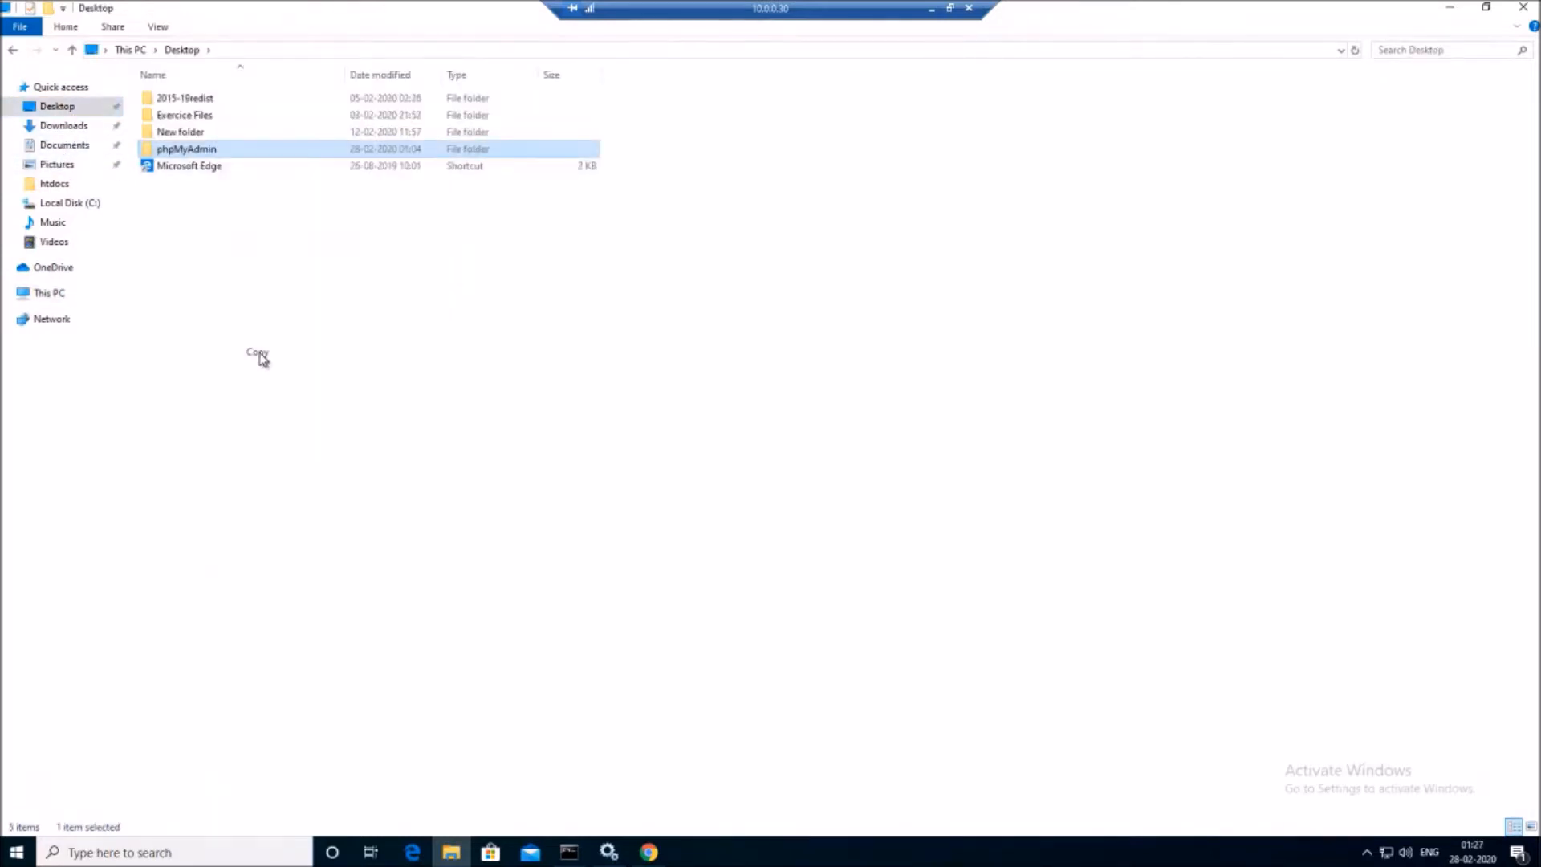
click(46, 293)
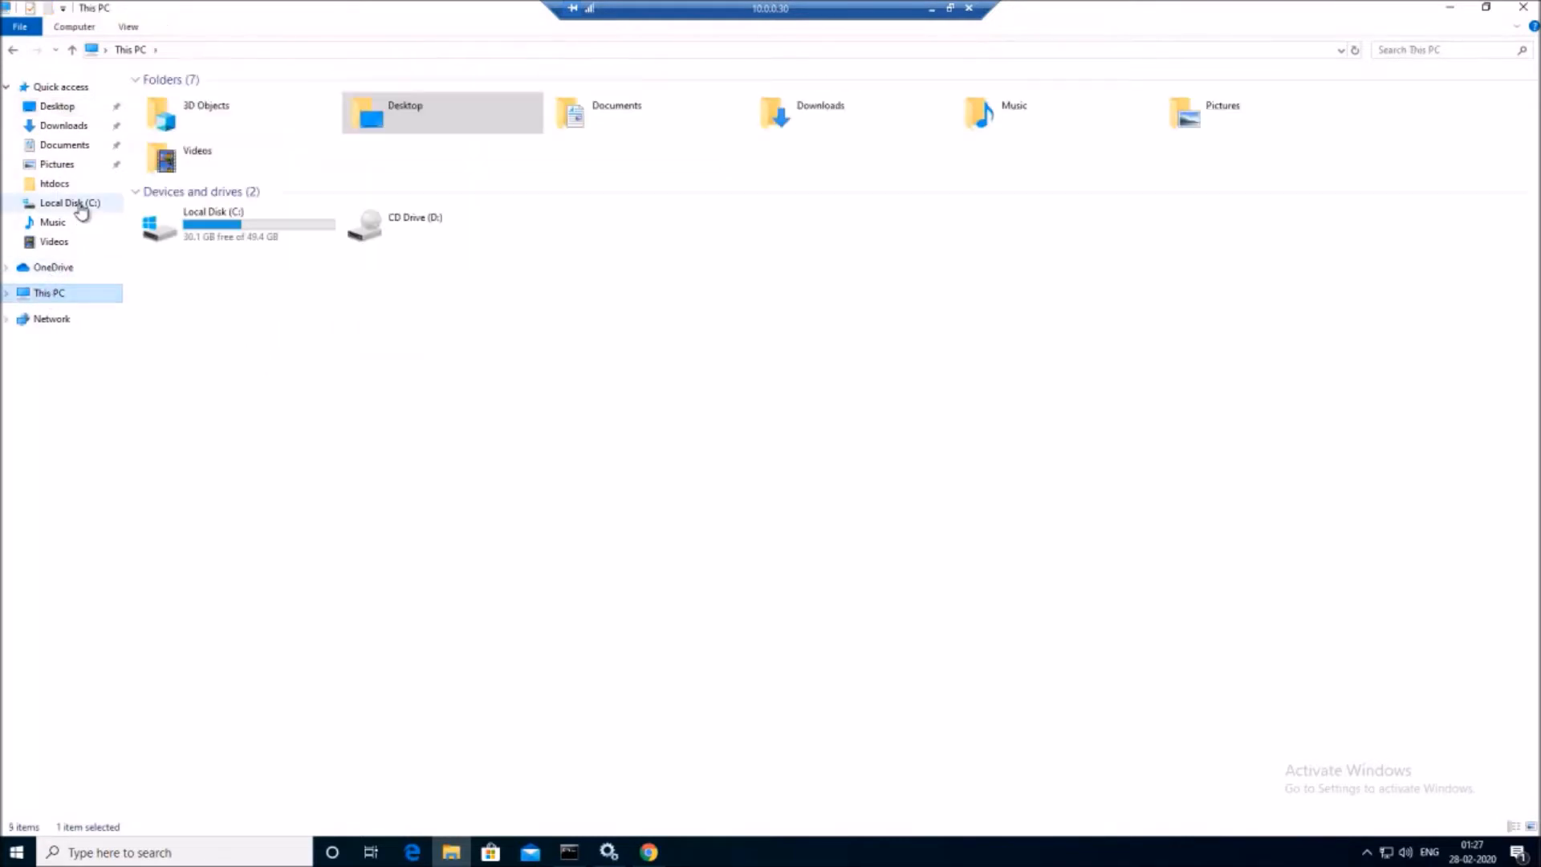
click(74, 203)
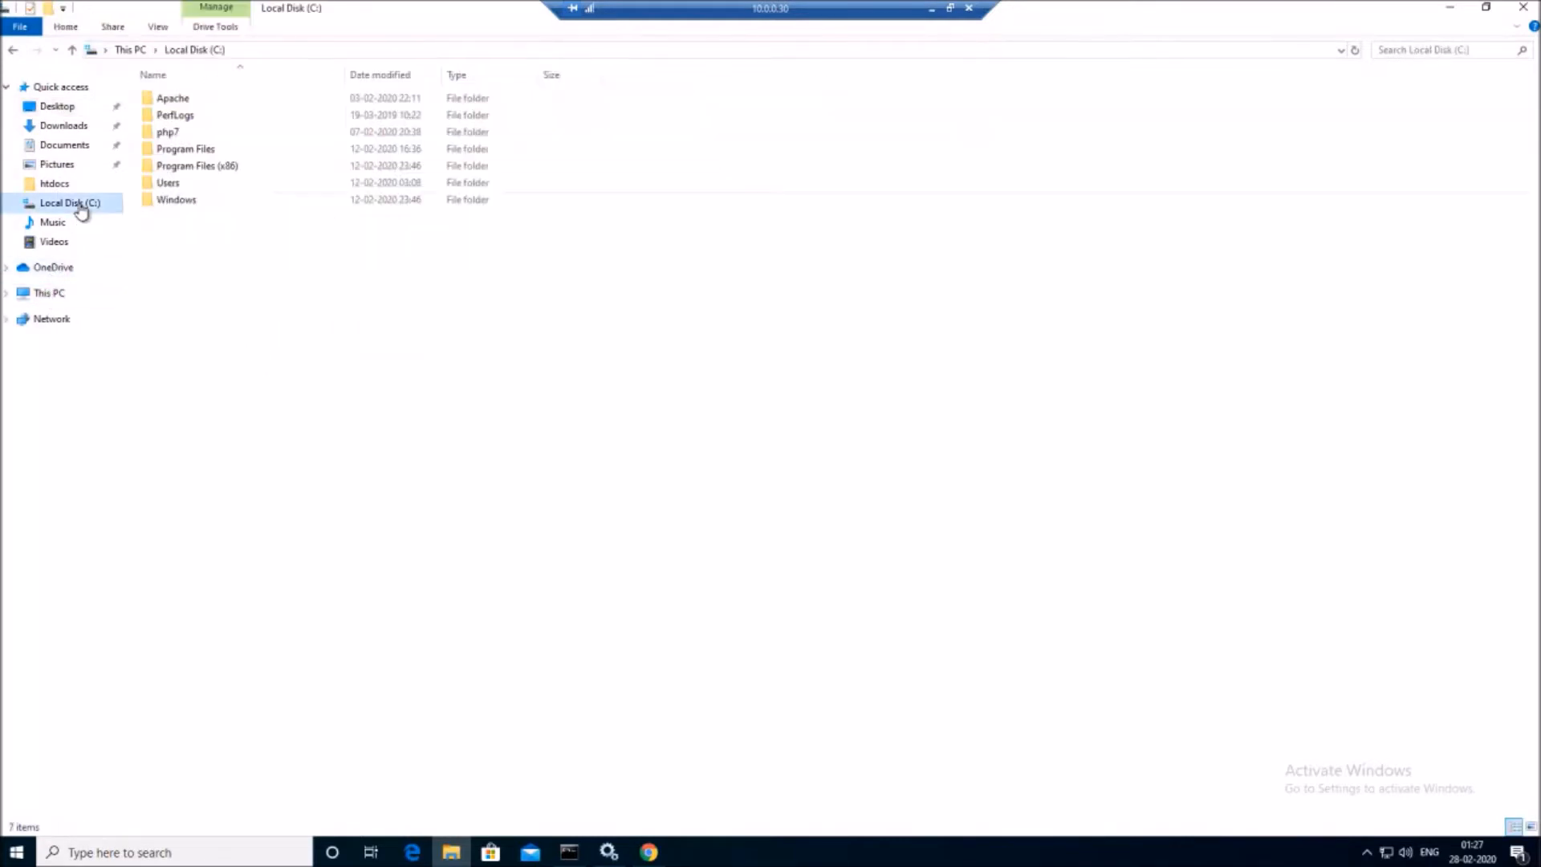
double_click(182, 102)
double_click(172, 167)
right_click(258, 237)
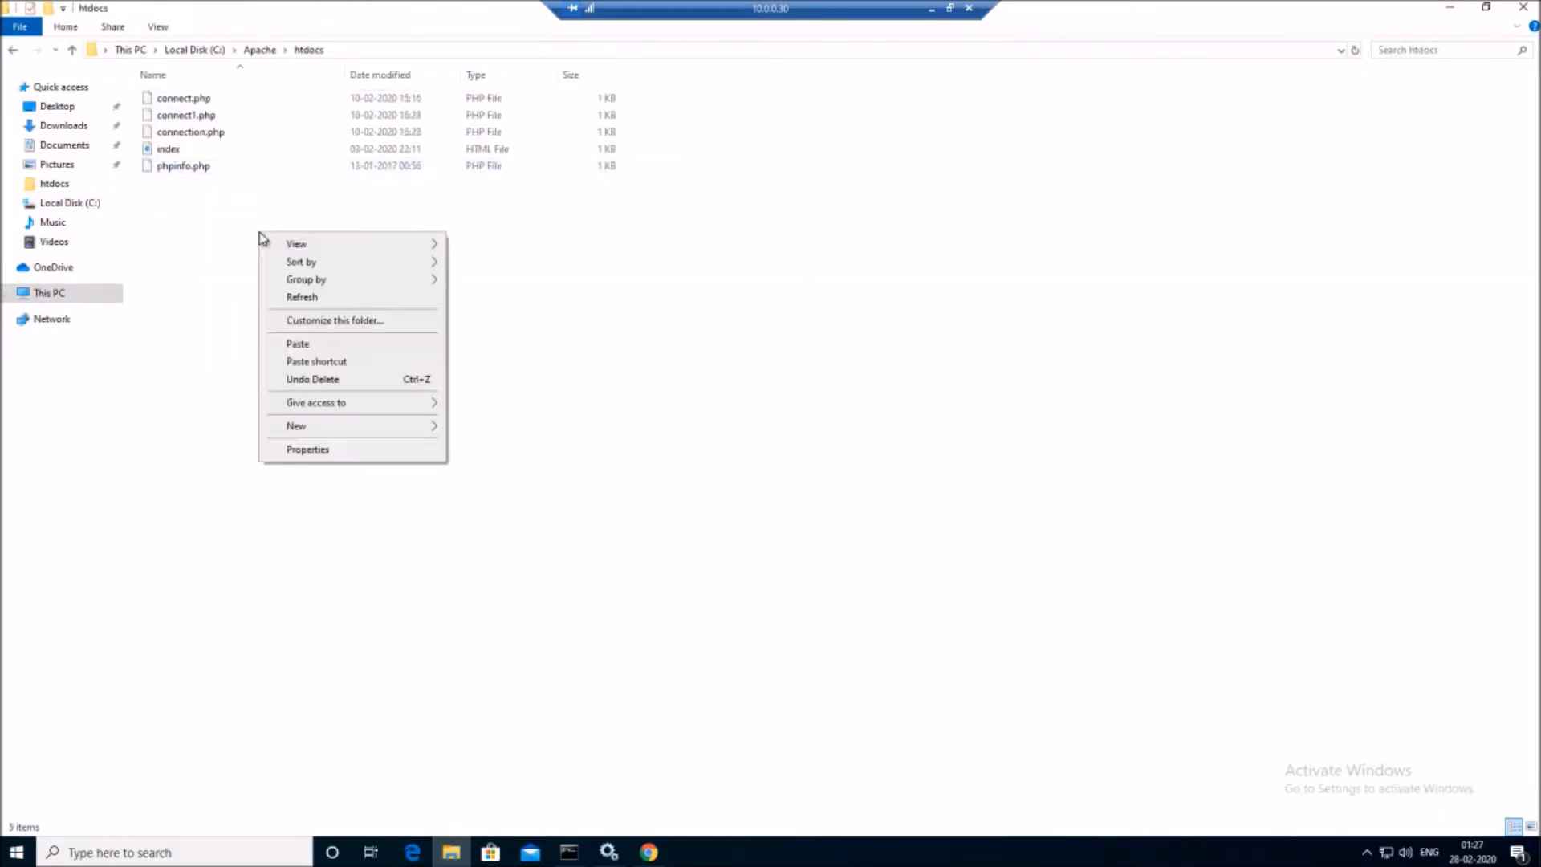
click(298, 345)
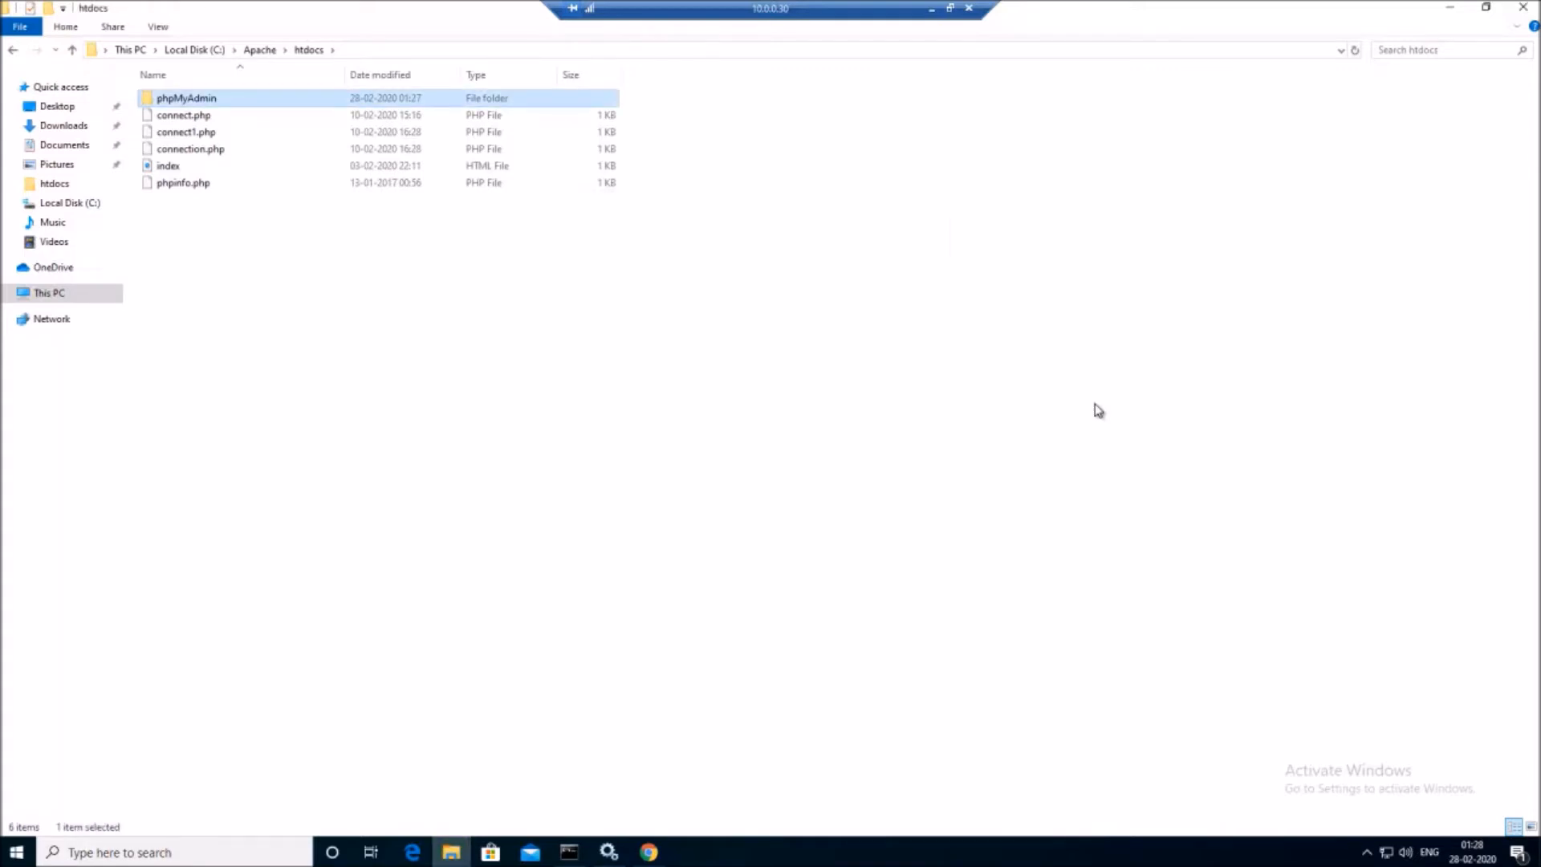
click(1522, 10)
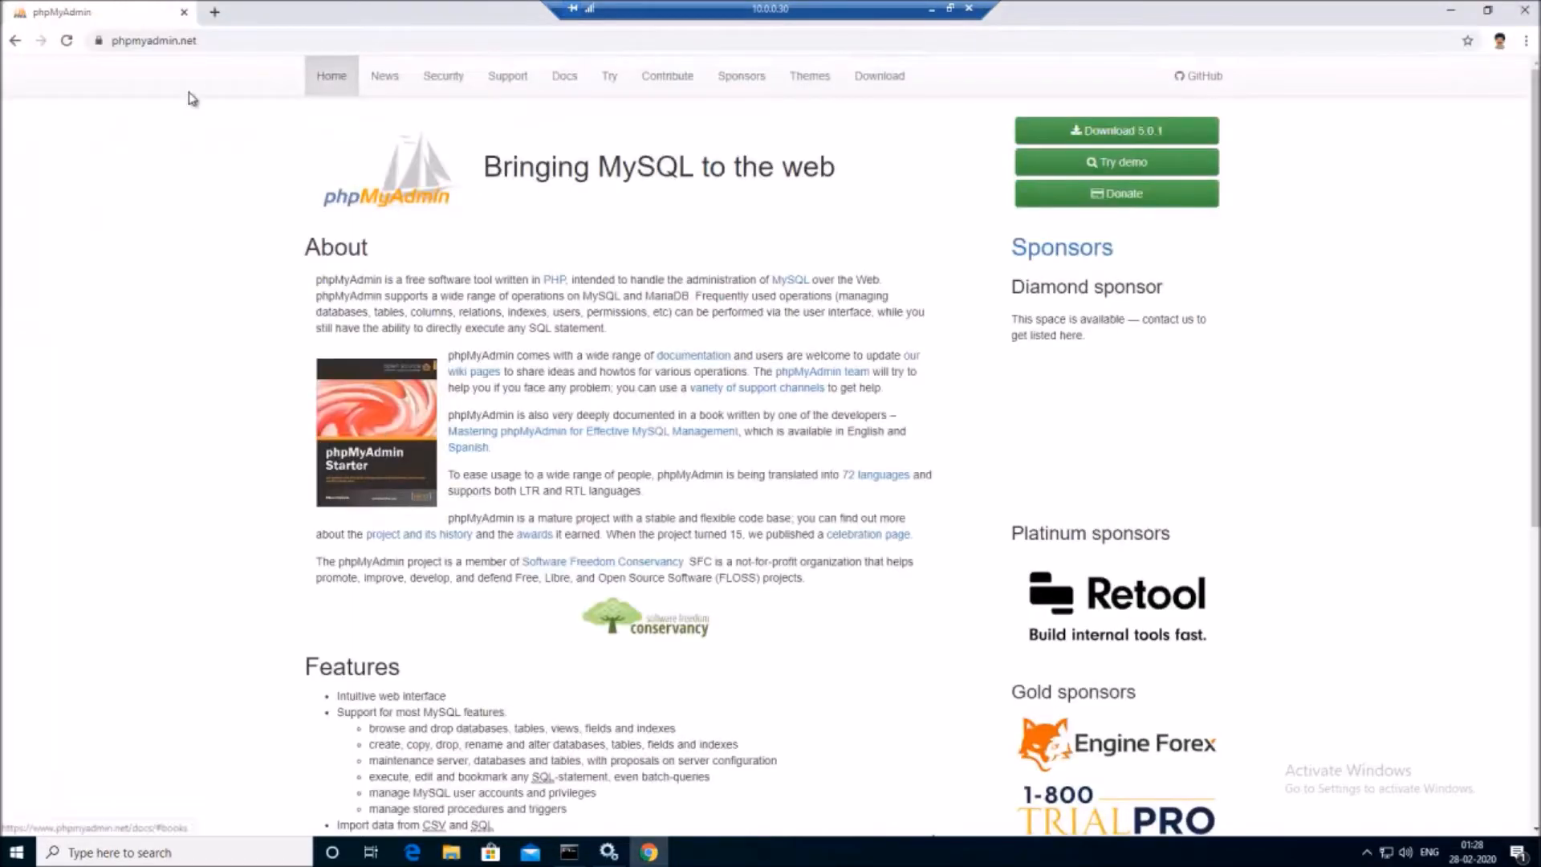
Open a new browser tab and check the Apache service's status in the Services window
click(216, 14)
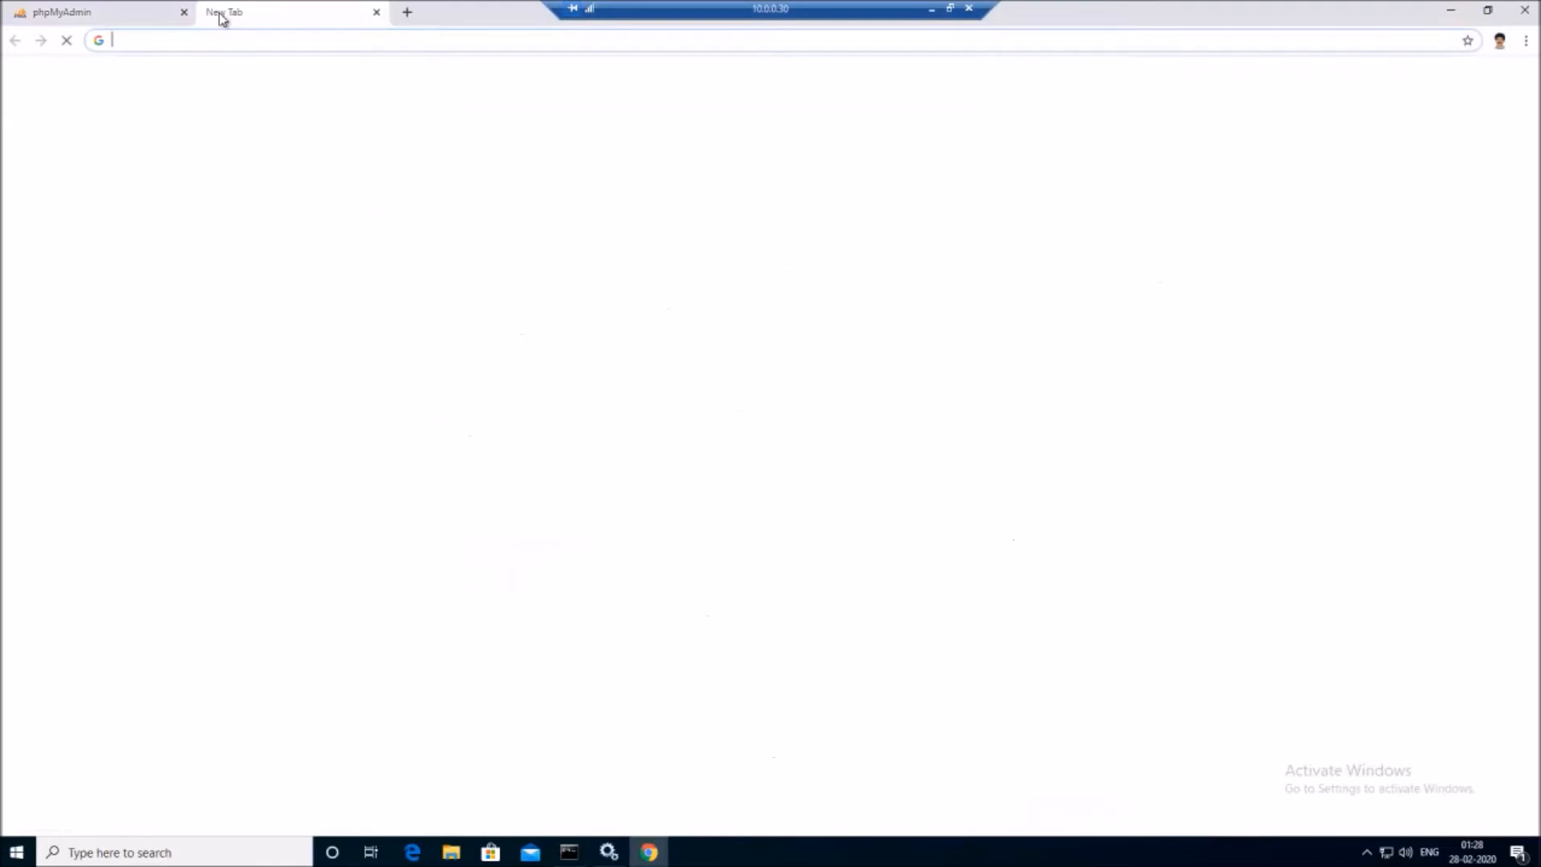
click(608, 853)
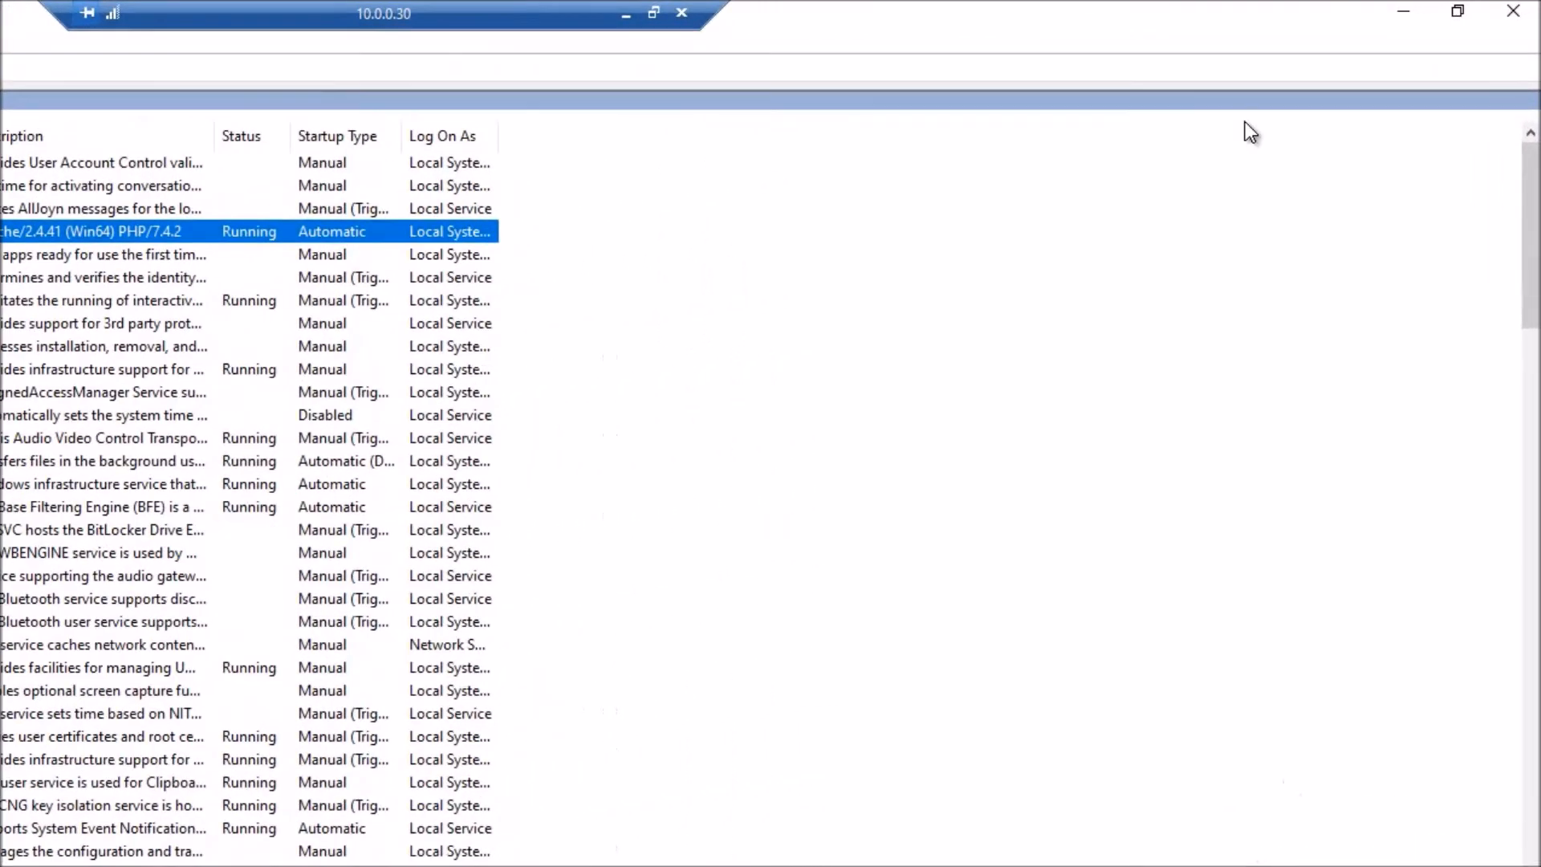
click(1403, 12)
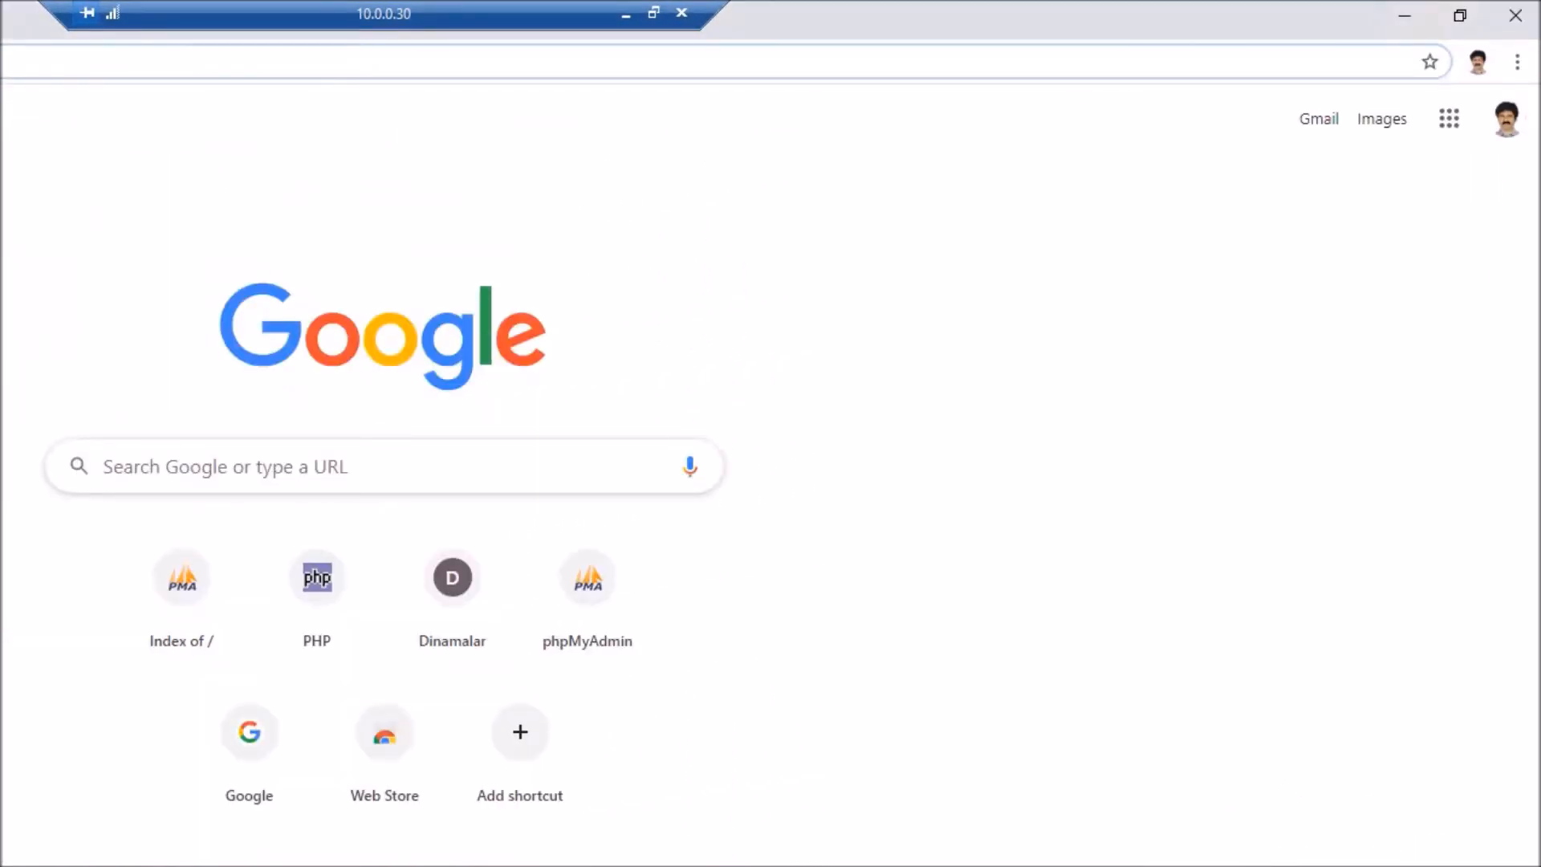
Load phpMyAdmin from the localhost index in Chrome and view the server's Status page, closing the browser when done
text(l)
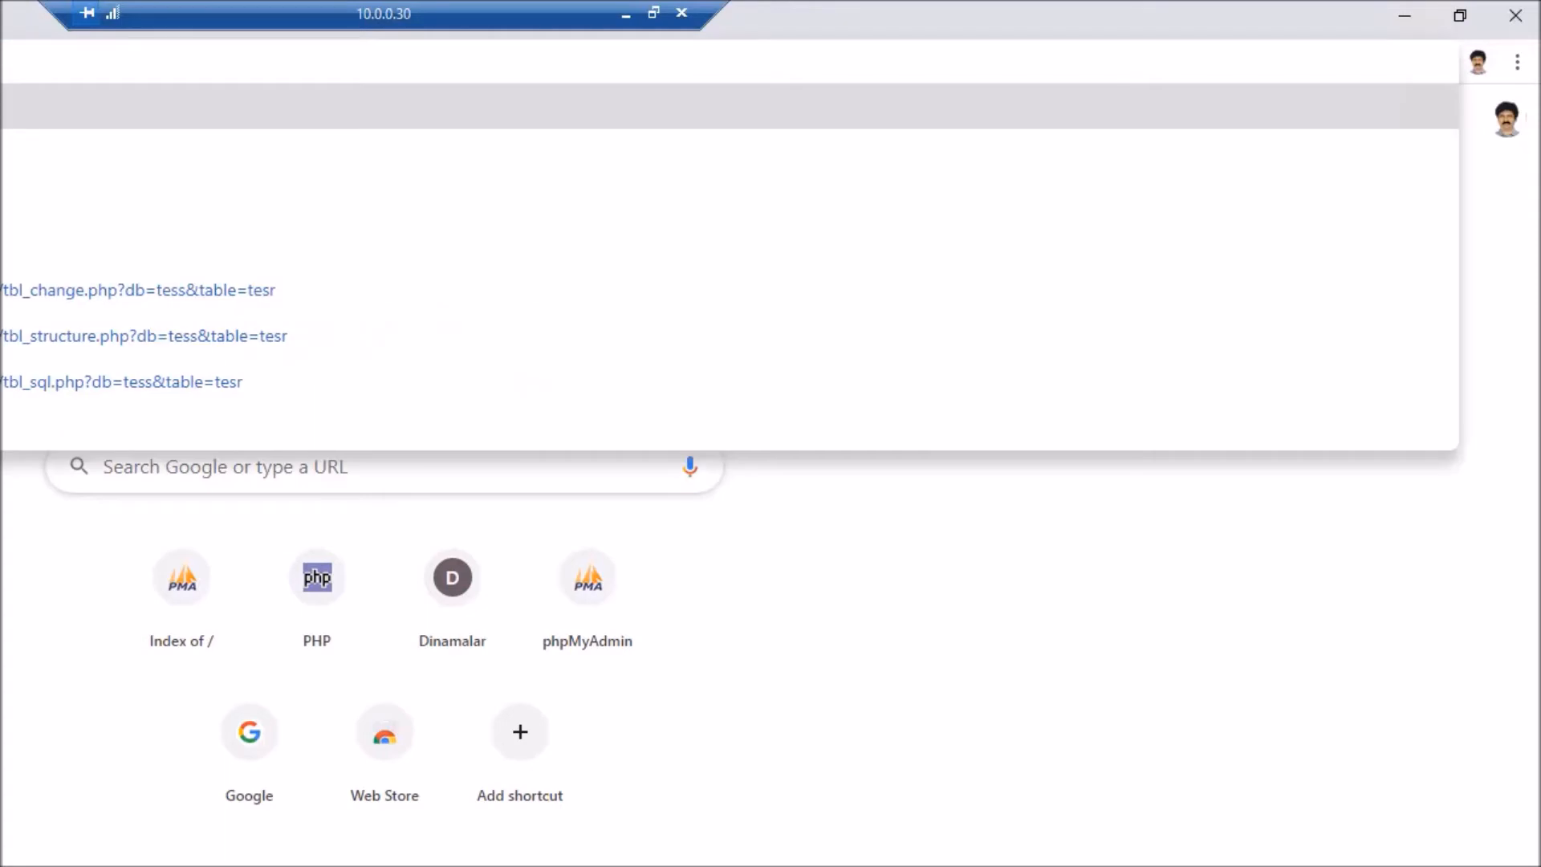
key(Return)
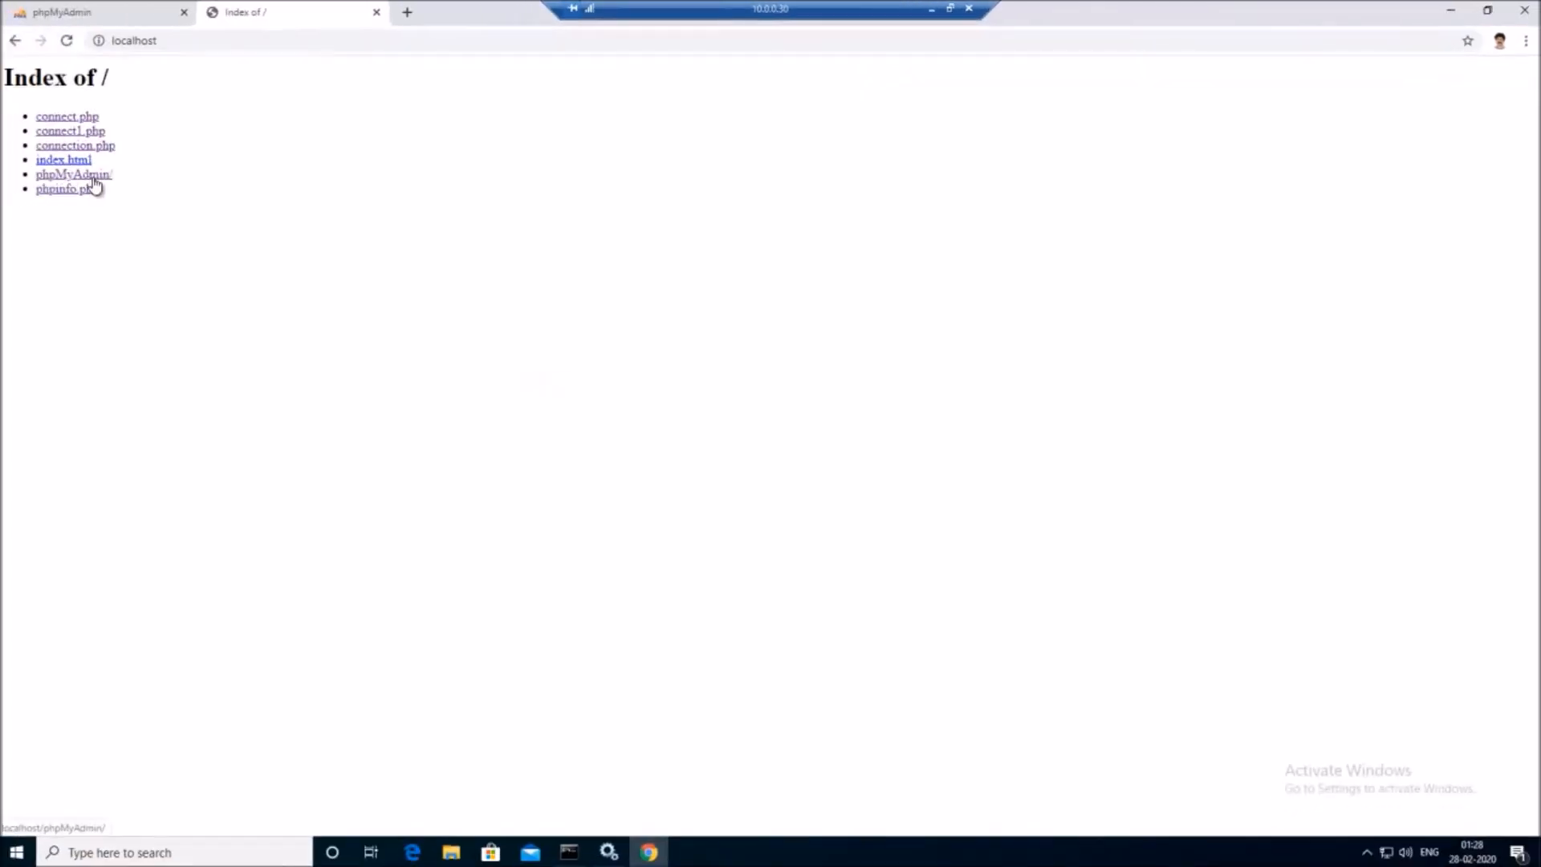
click(93, 179)
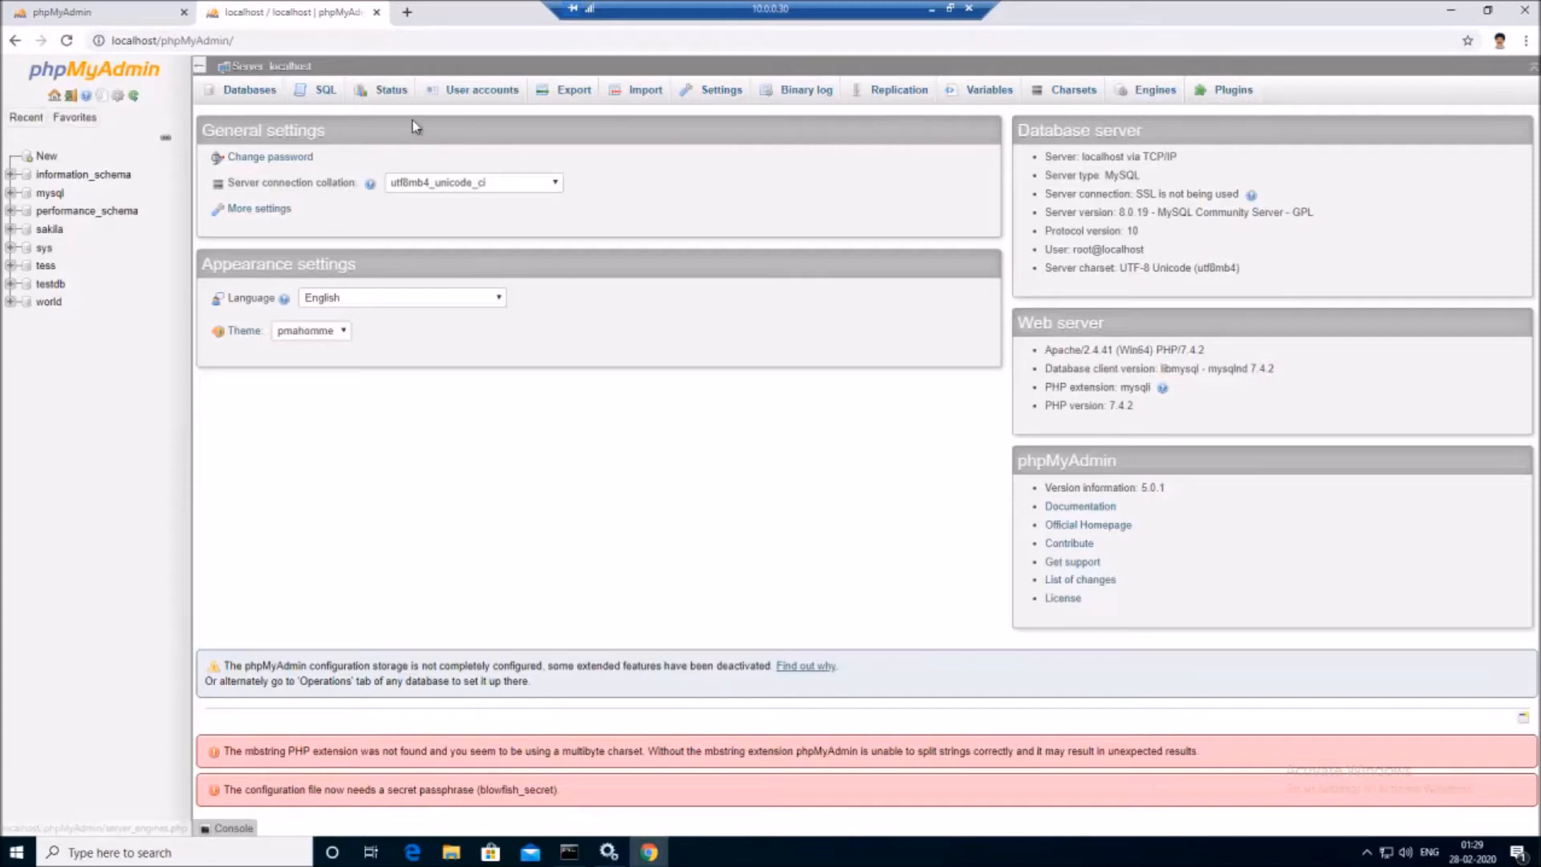
click(405, 95)
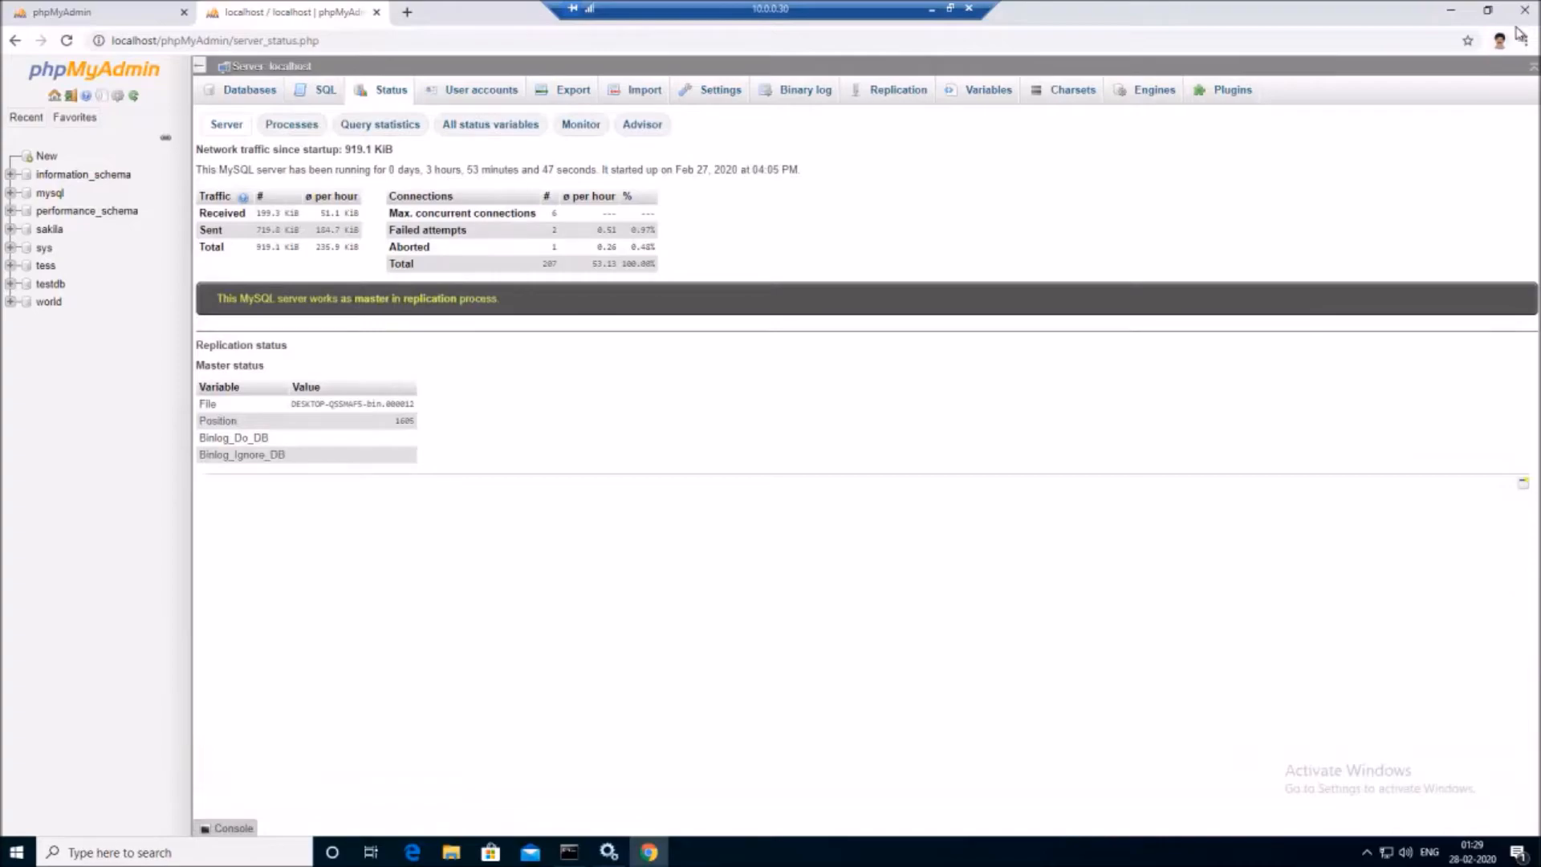
click(1524, 12)
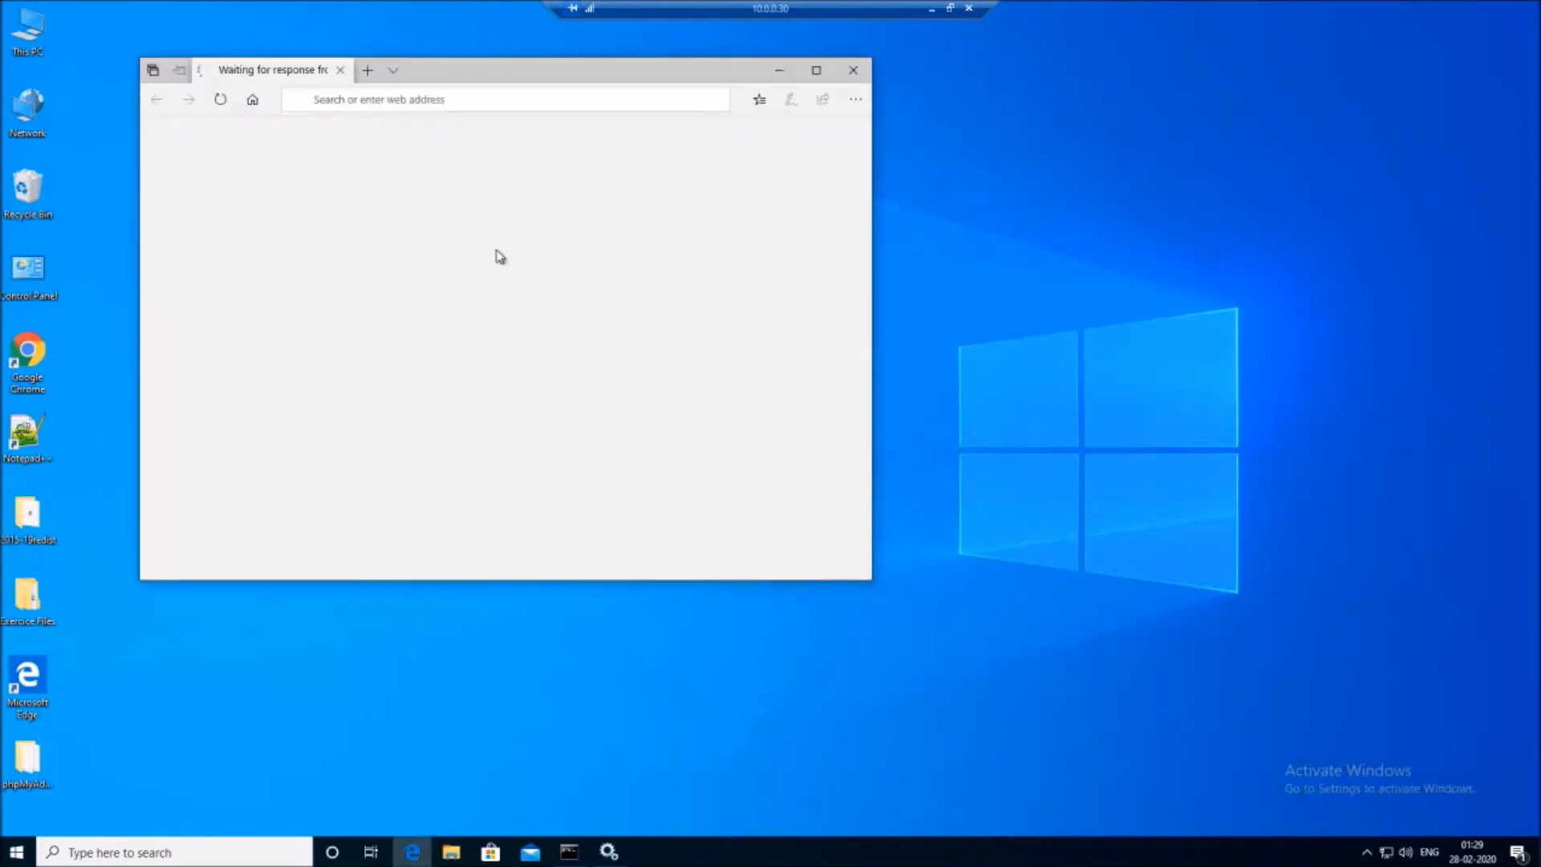
Maximize Microsoft Edge and load the localhost index page
click(816, 71)
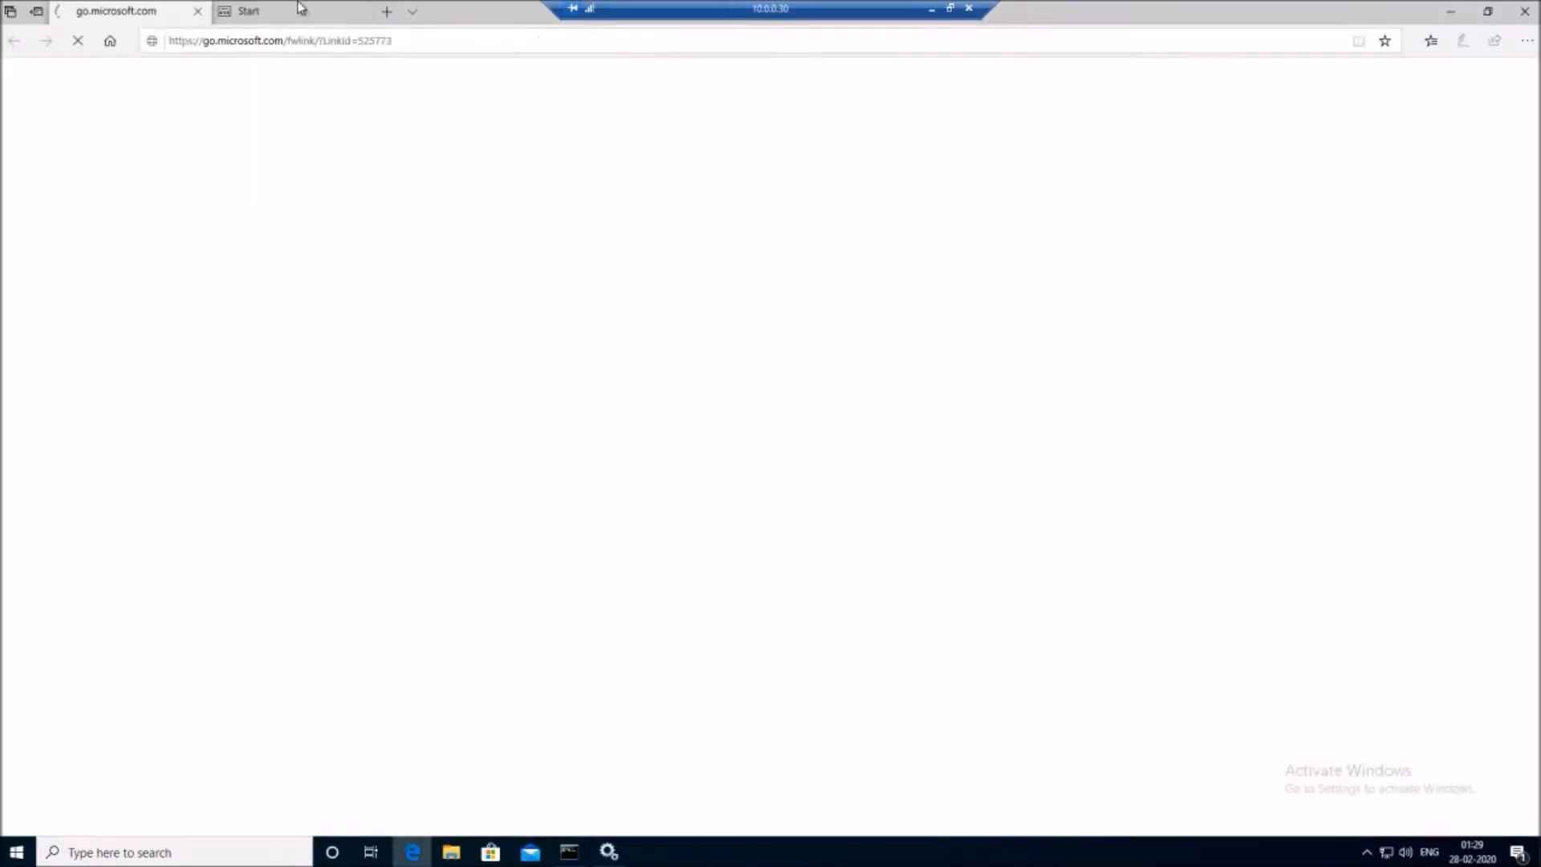
click(399, 43)
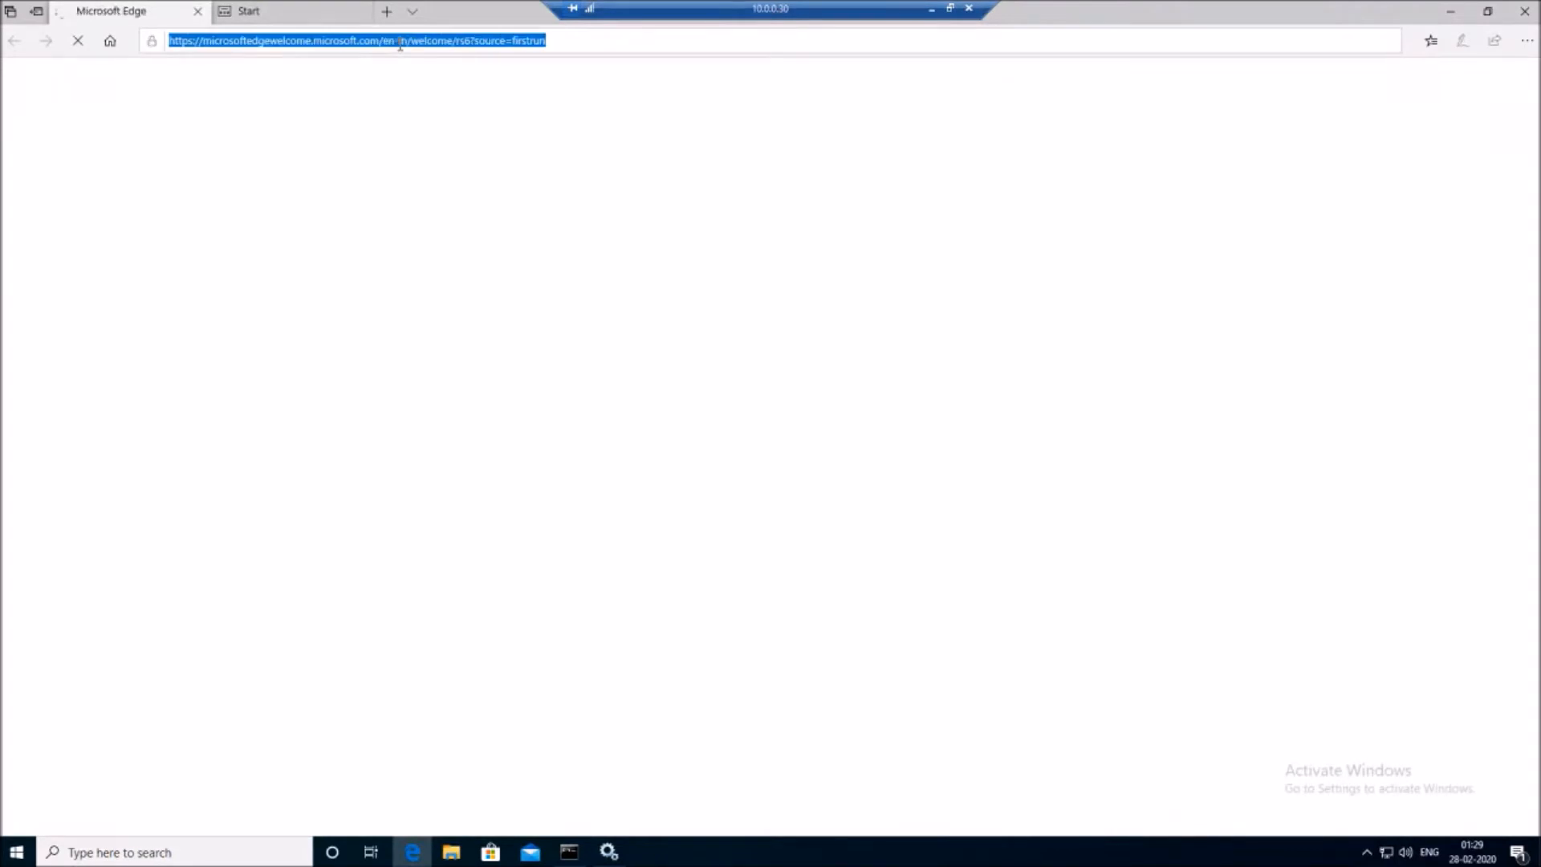
text(lo)
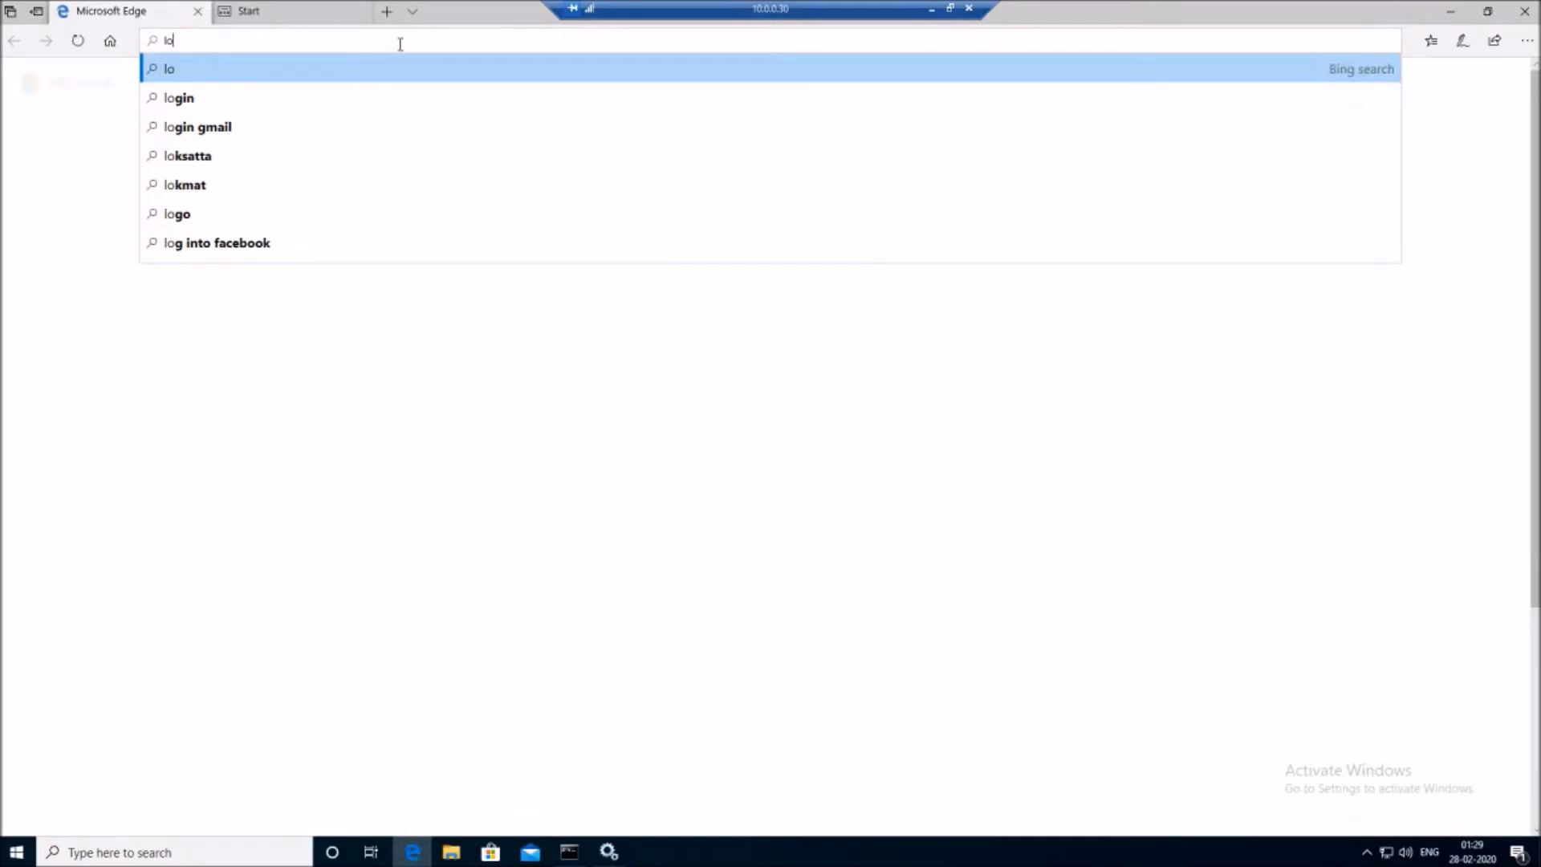
text(ca)
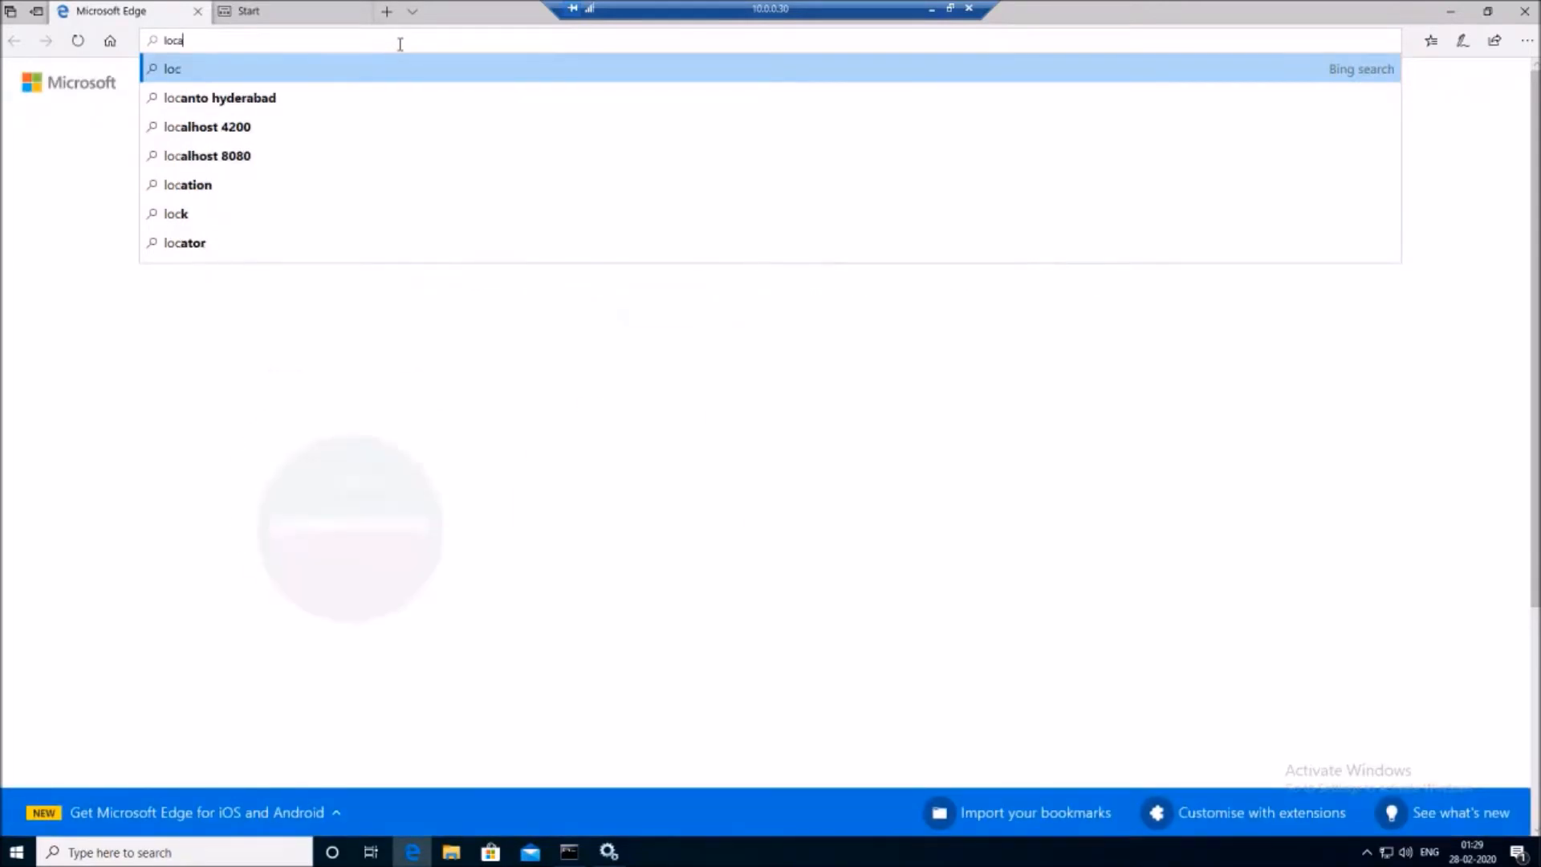
text(lh)
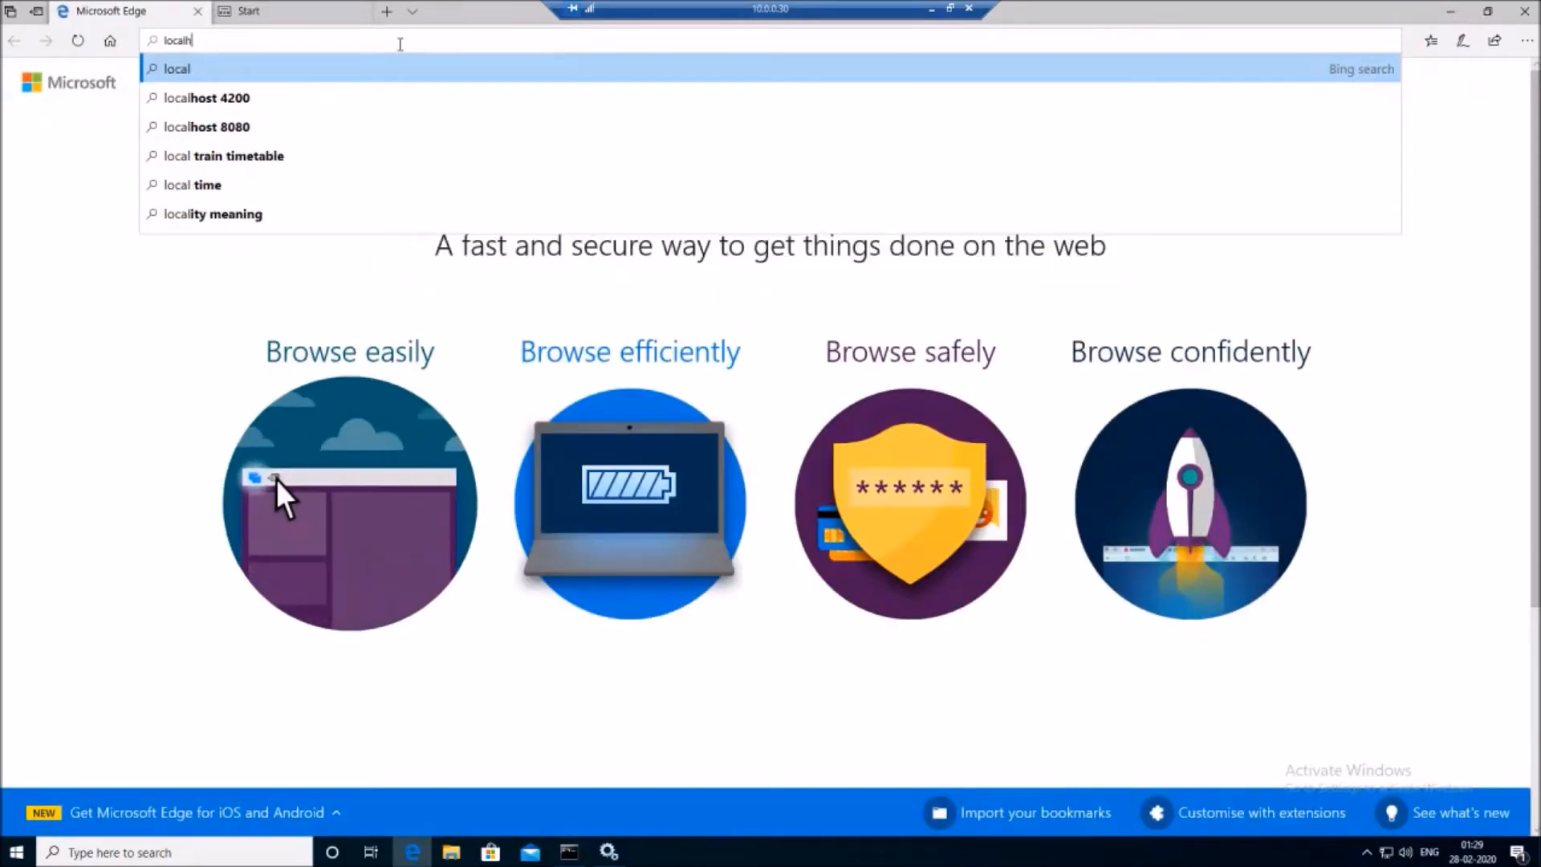
text(ost)
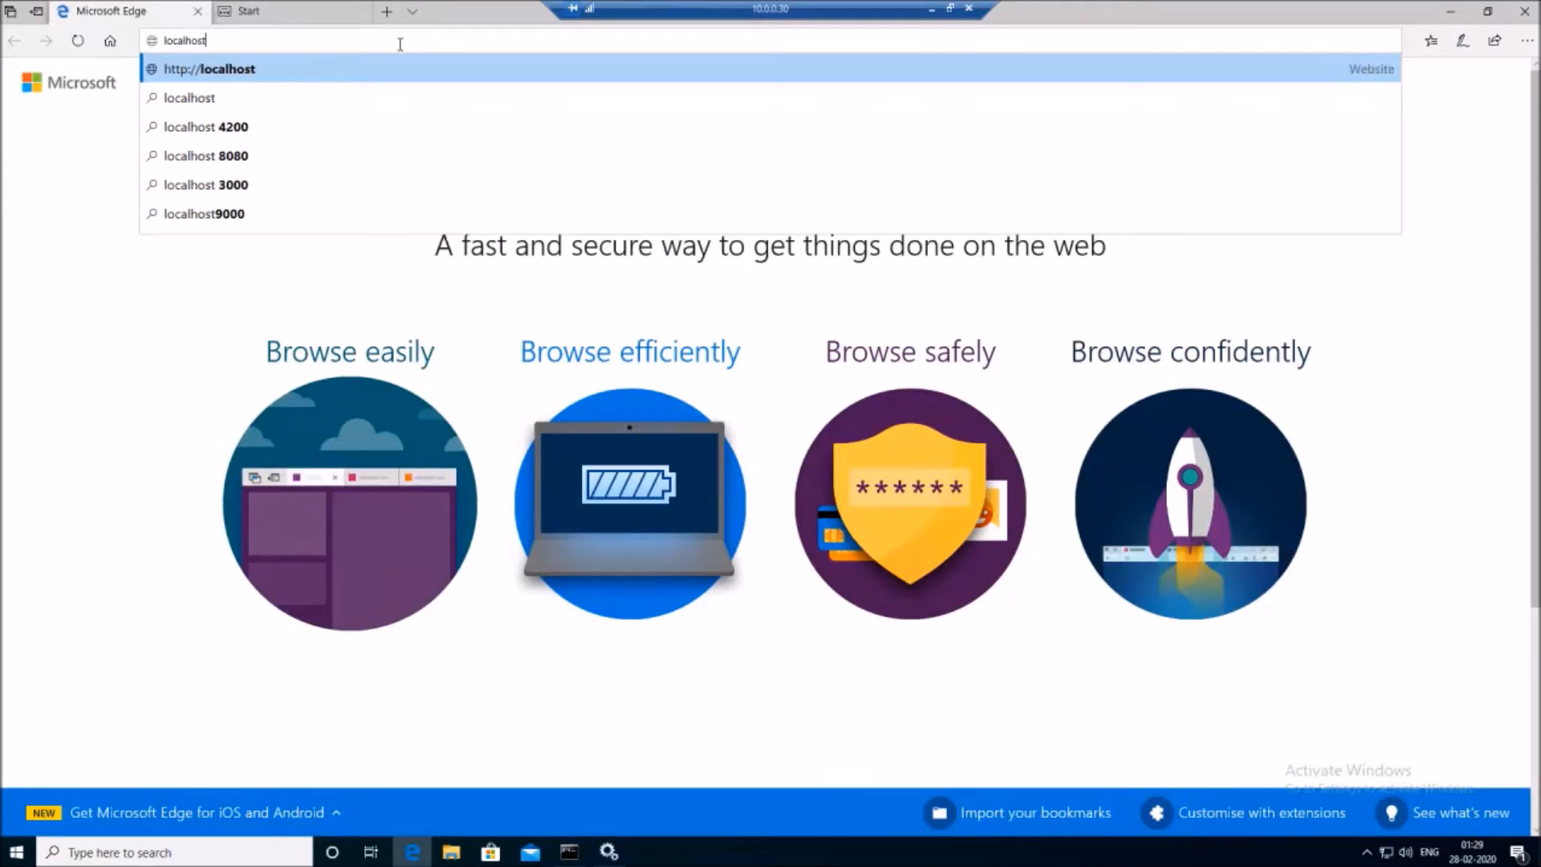
key(Return)
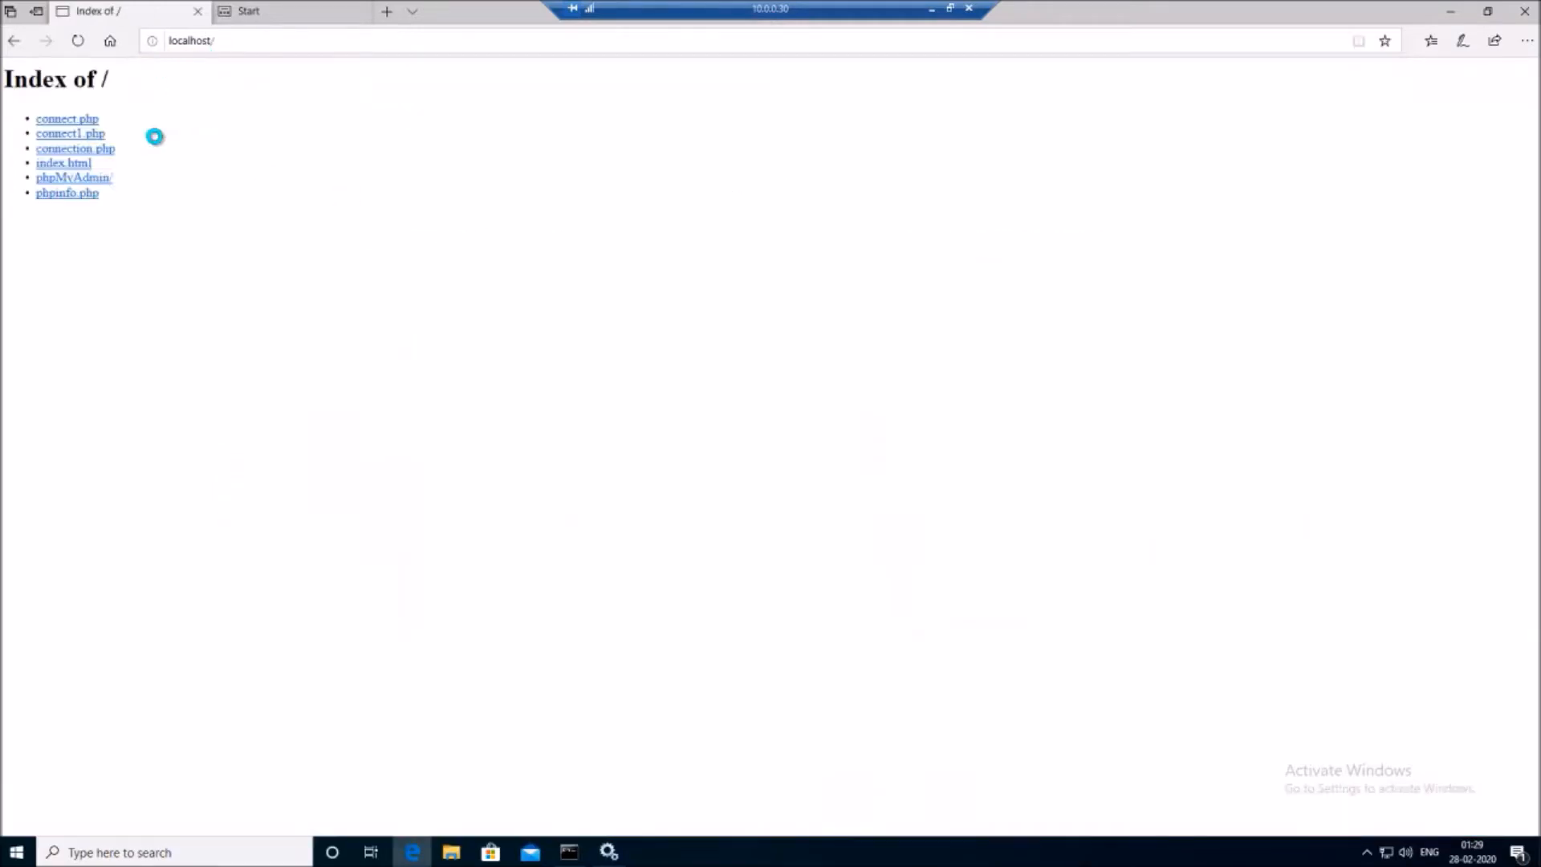
Open phpMyAdmin from the localhost index and log in as root with the account password
click(83, 179)
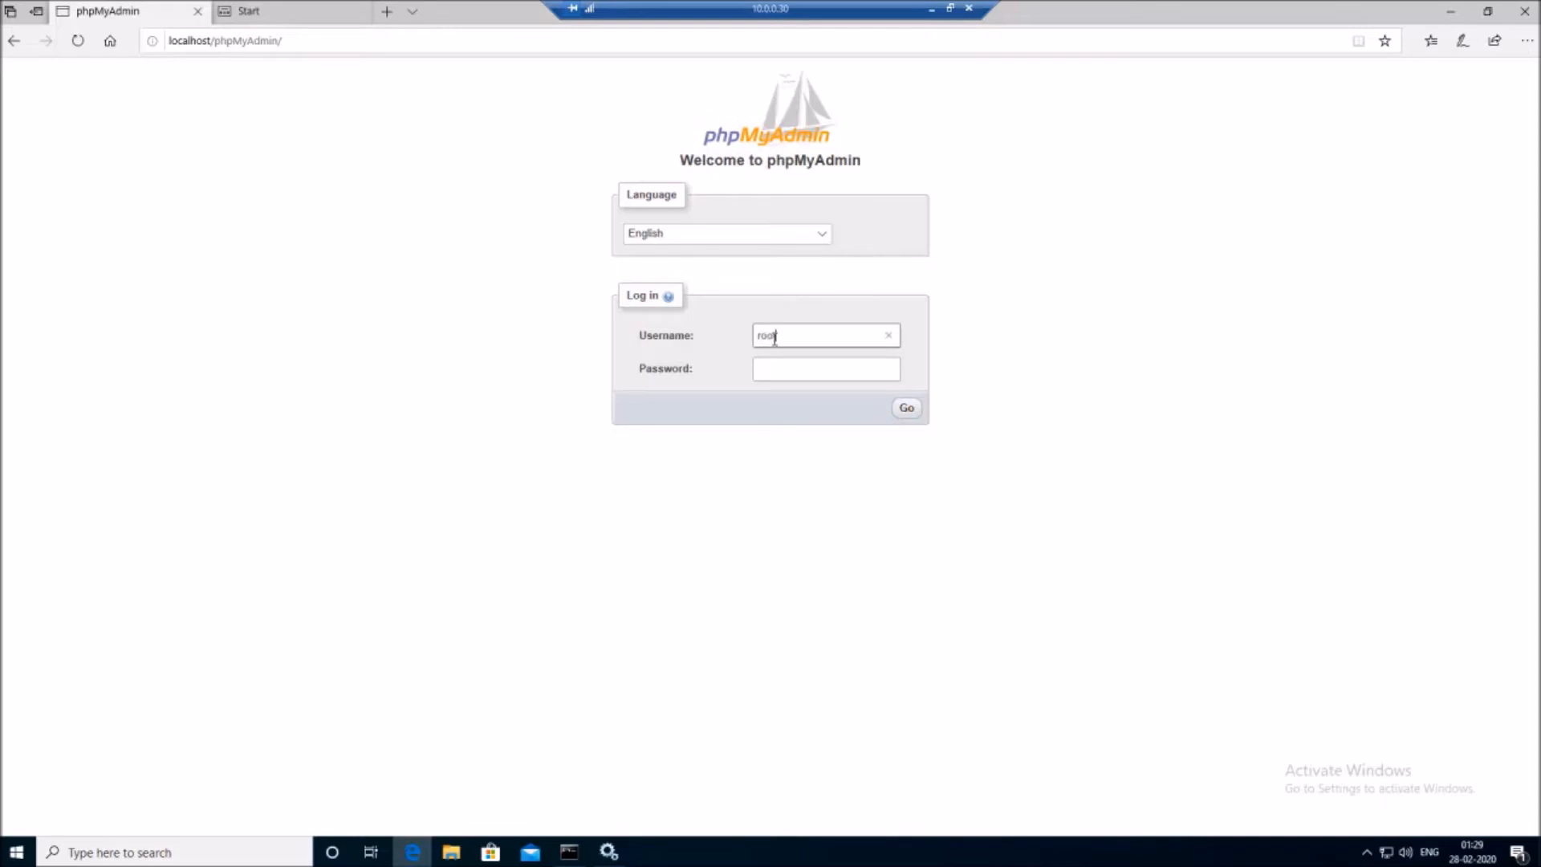
key(Tab)
click(908, 409)
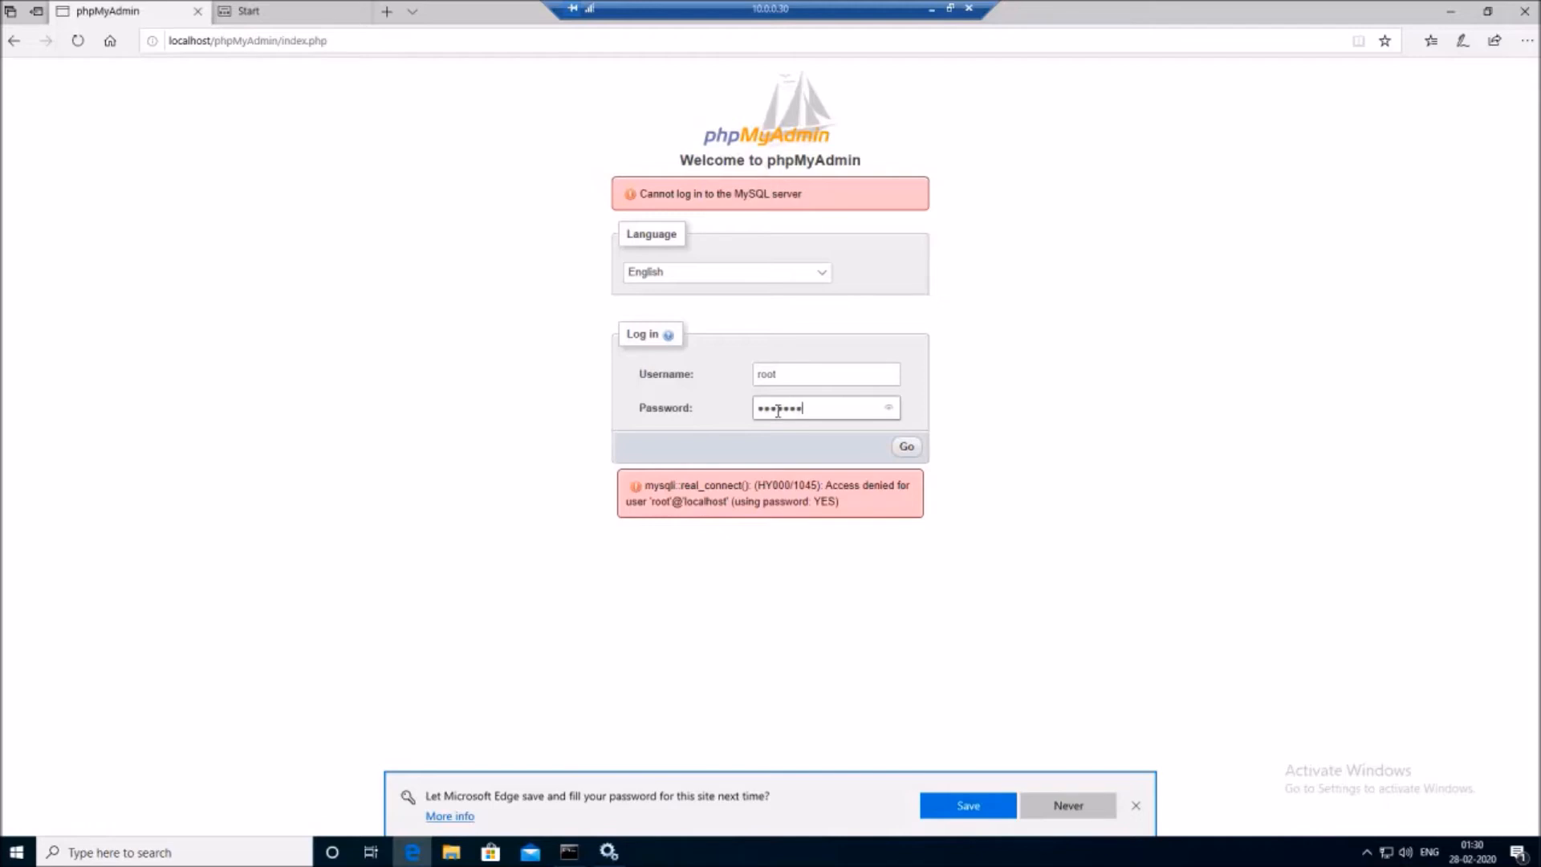
click(907, 450)
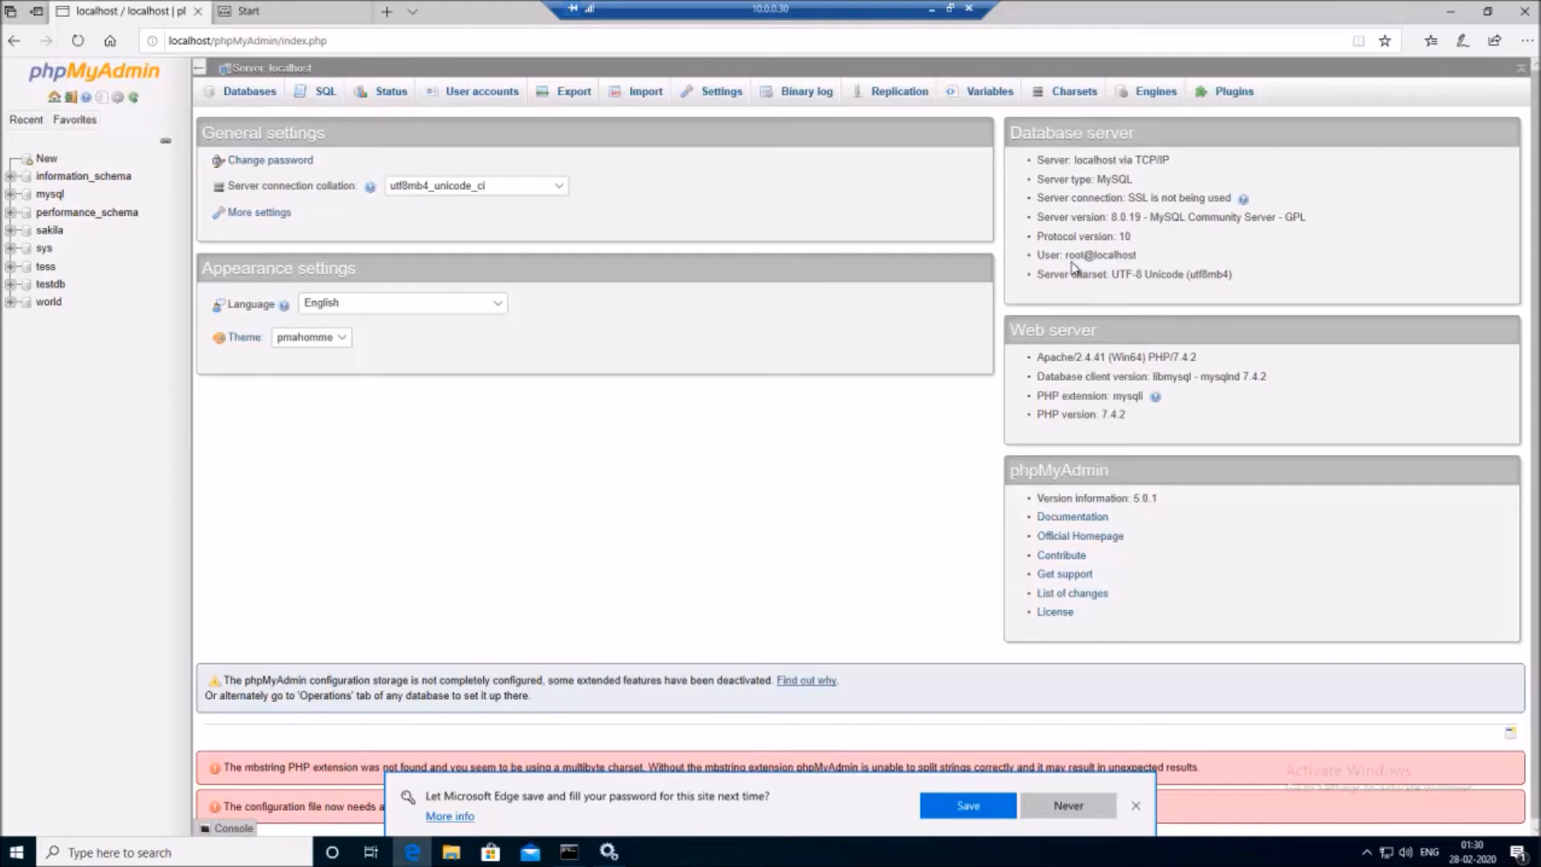
Examine the logged-in database user and the server's Databases, SQL, Status, User accounts, Export, Import and Settings pages
drag(1074, 256, 1152, 253)
click(245, 100)
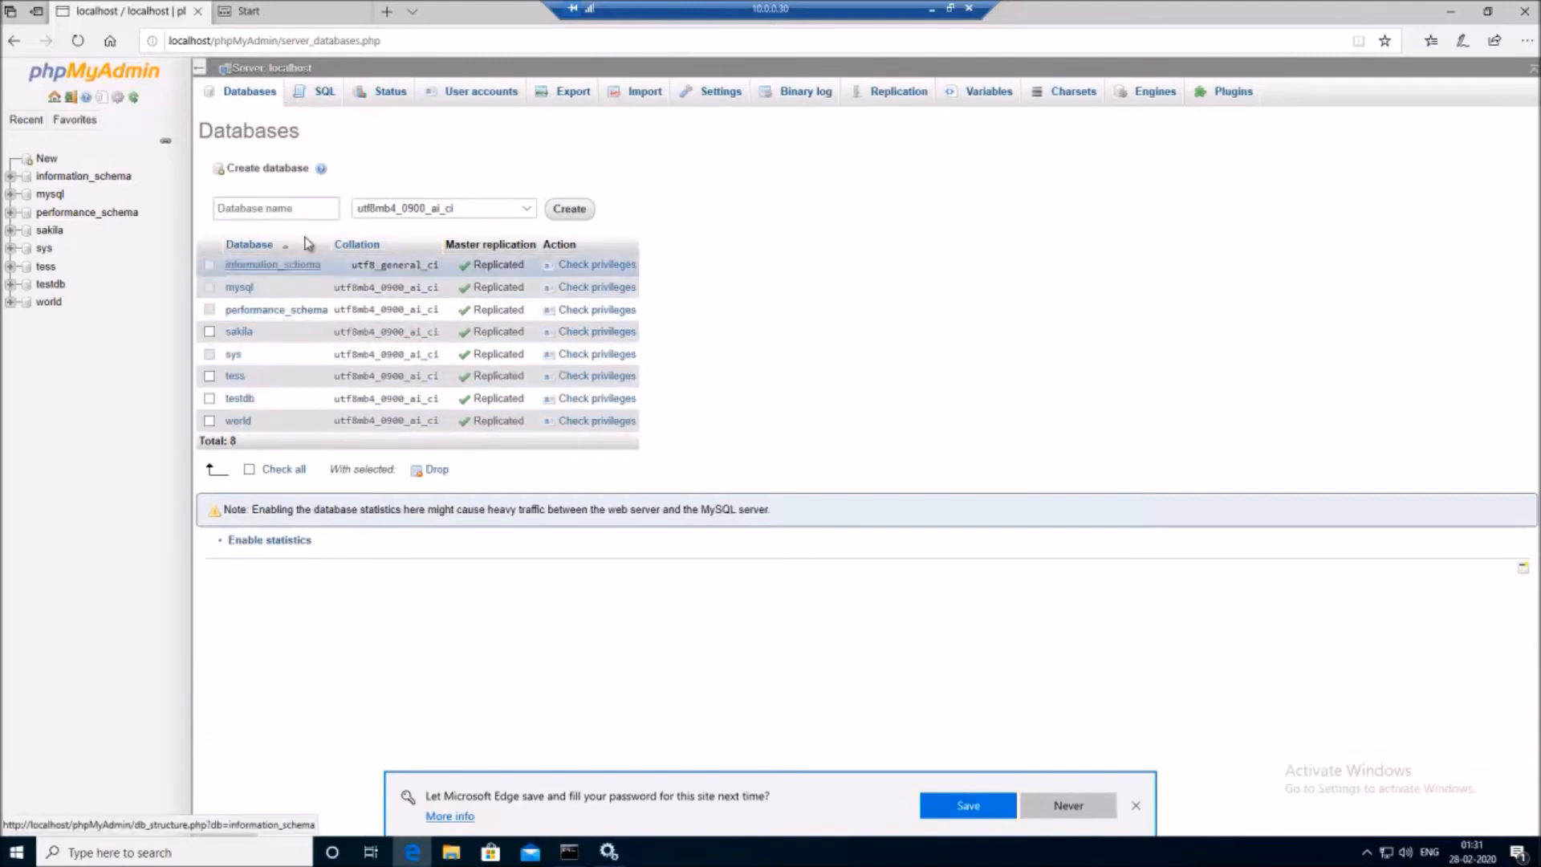
click(286, 208)
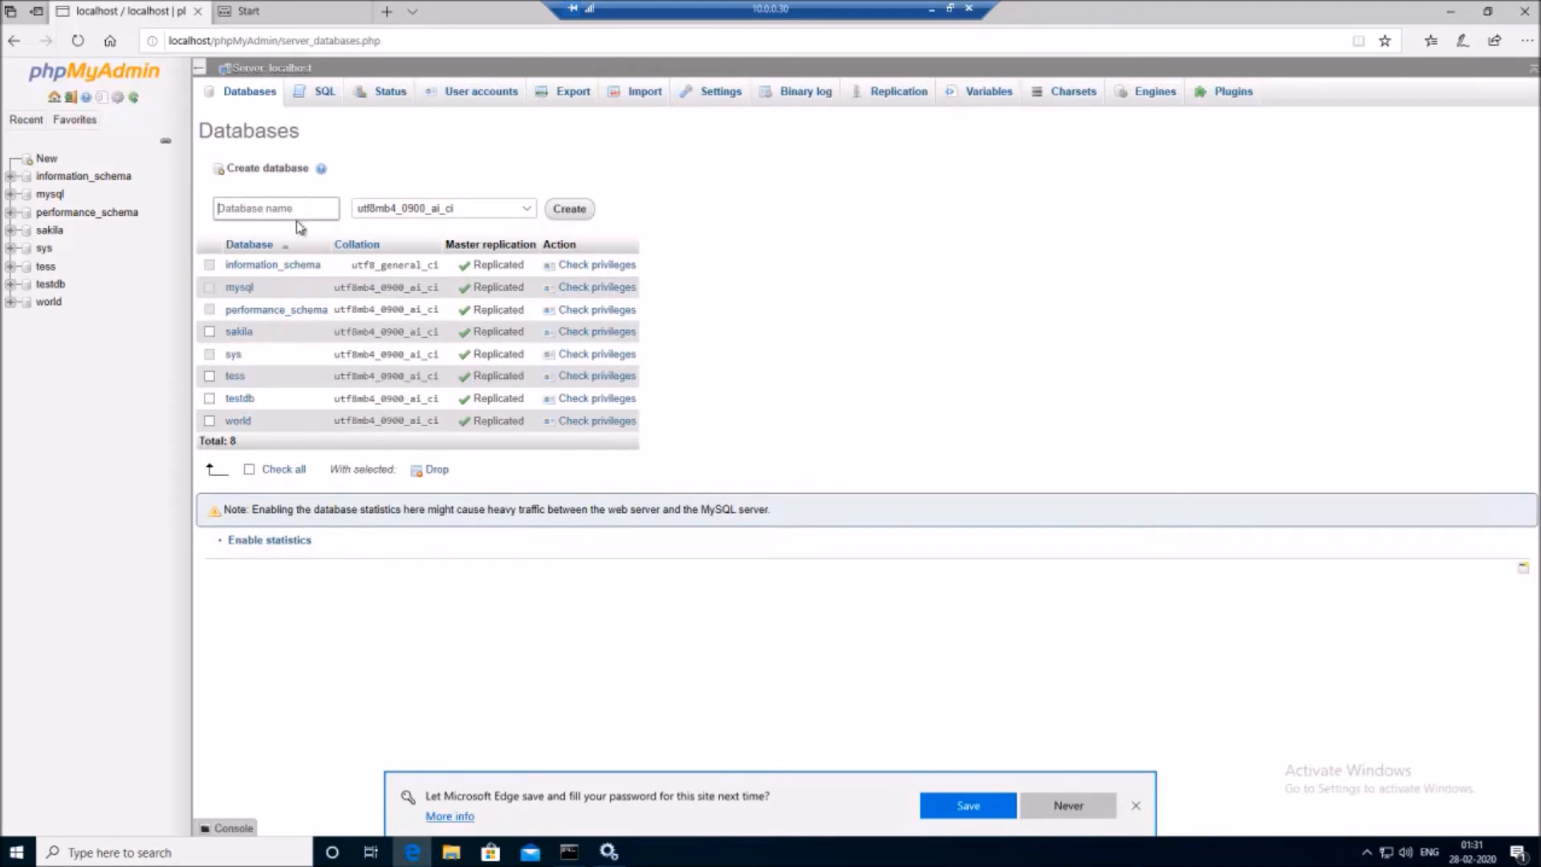
click(325, 95)
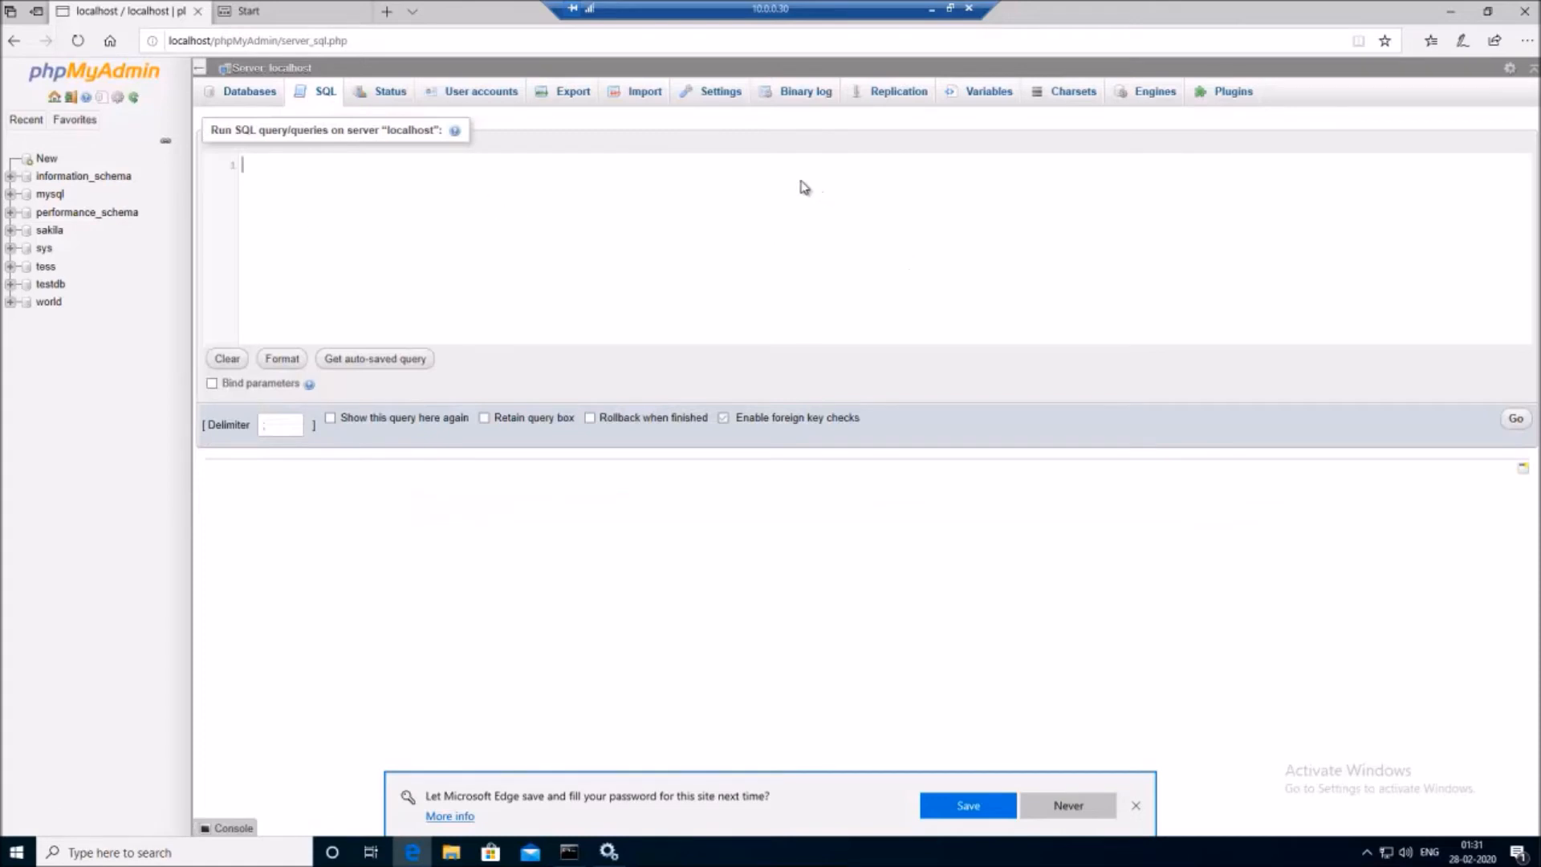
click(397, 93)
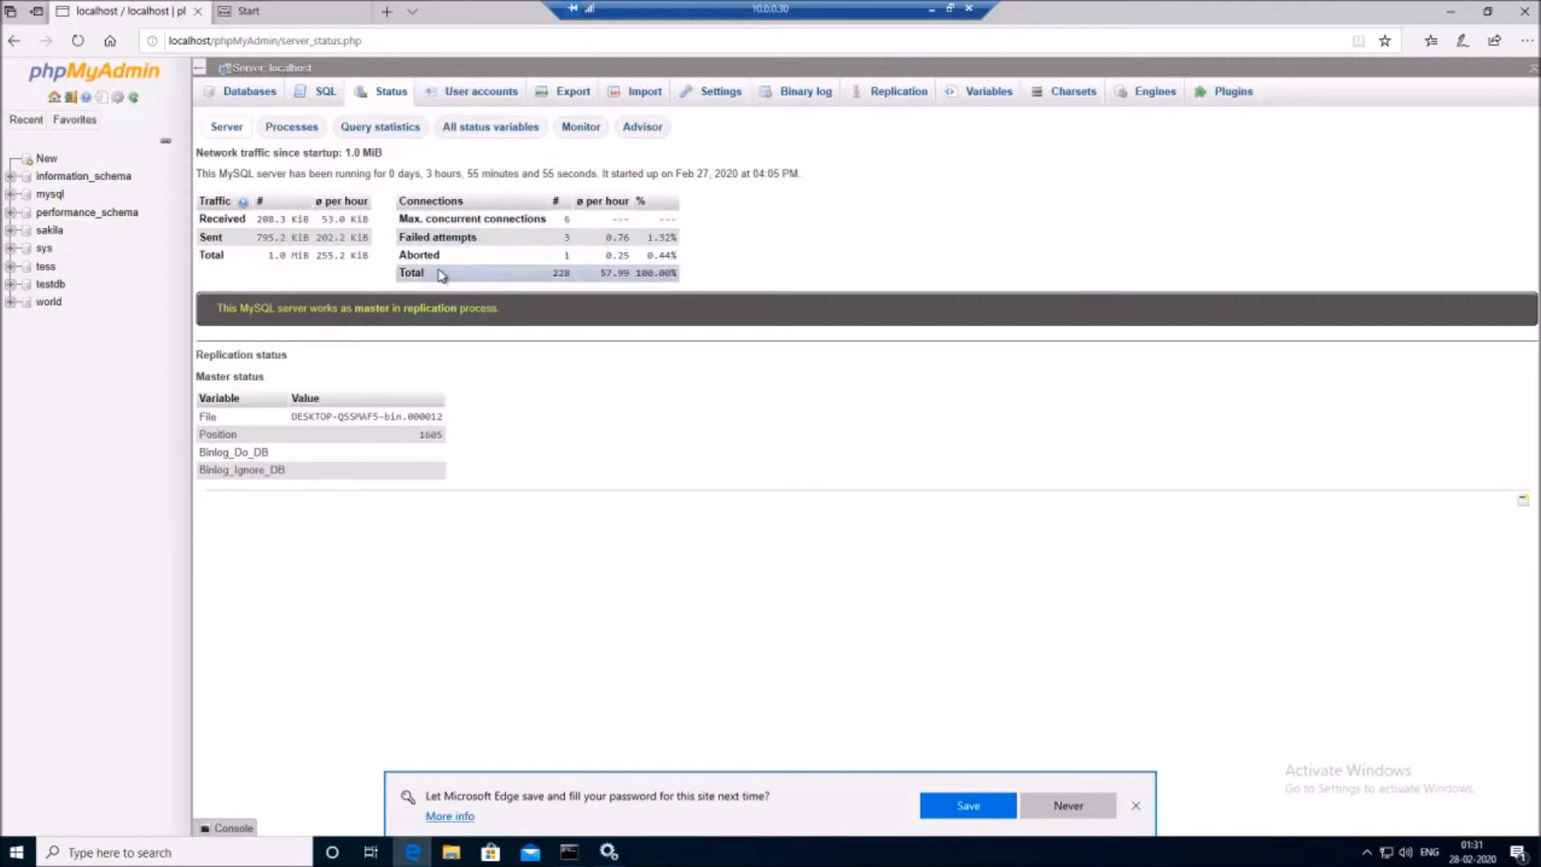
click(293, 129)
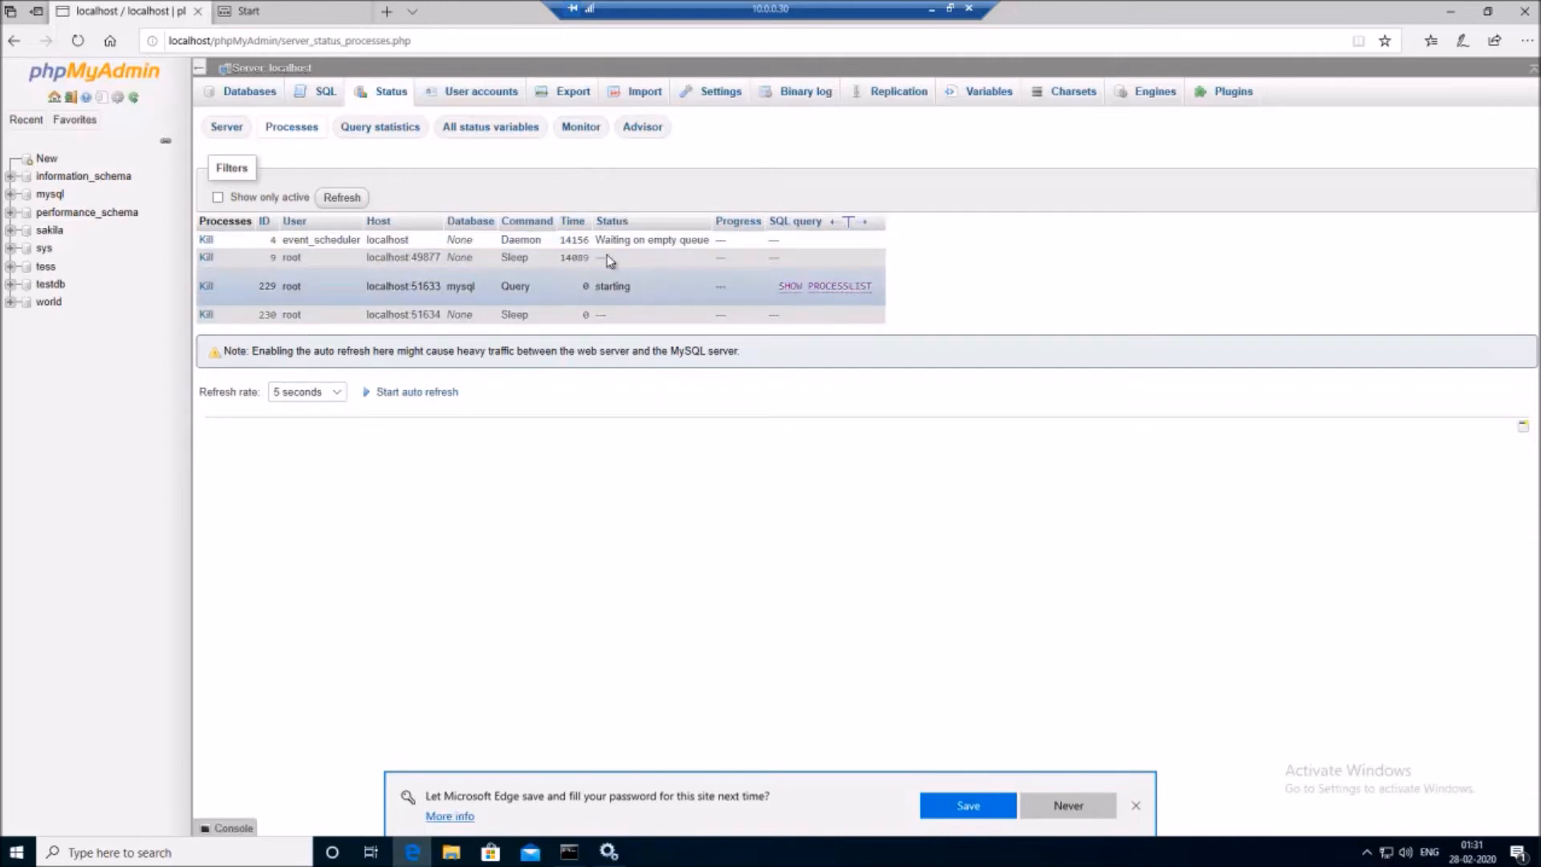
click(397, 138)
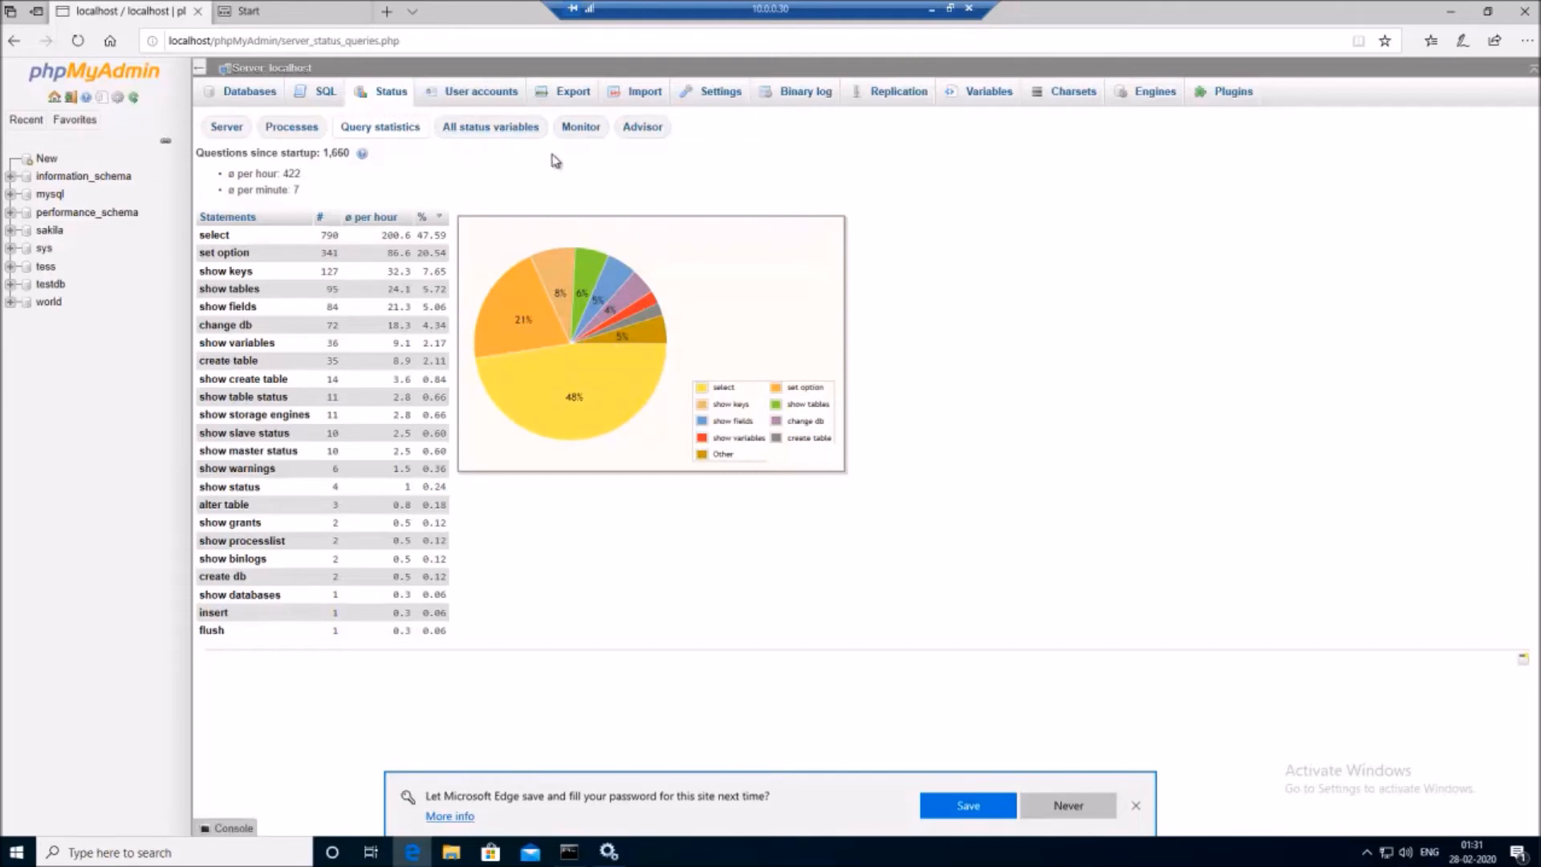
click(491, 94)
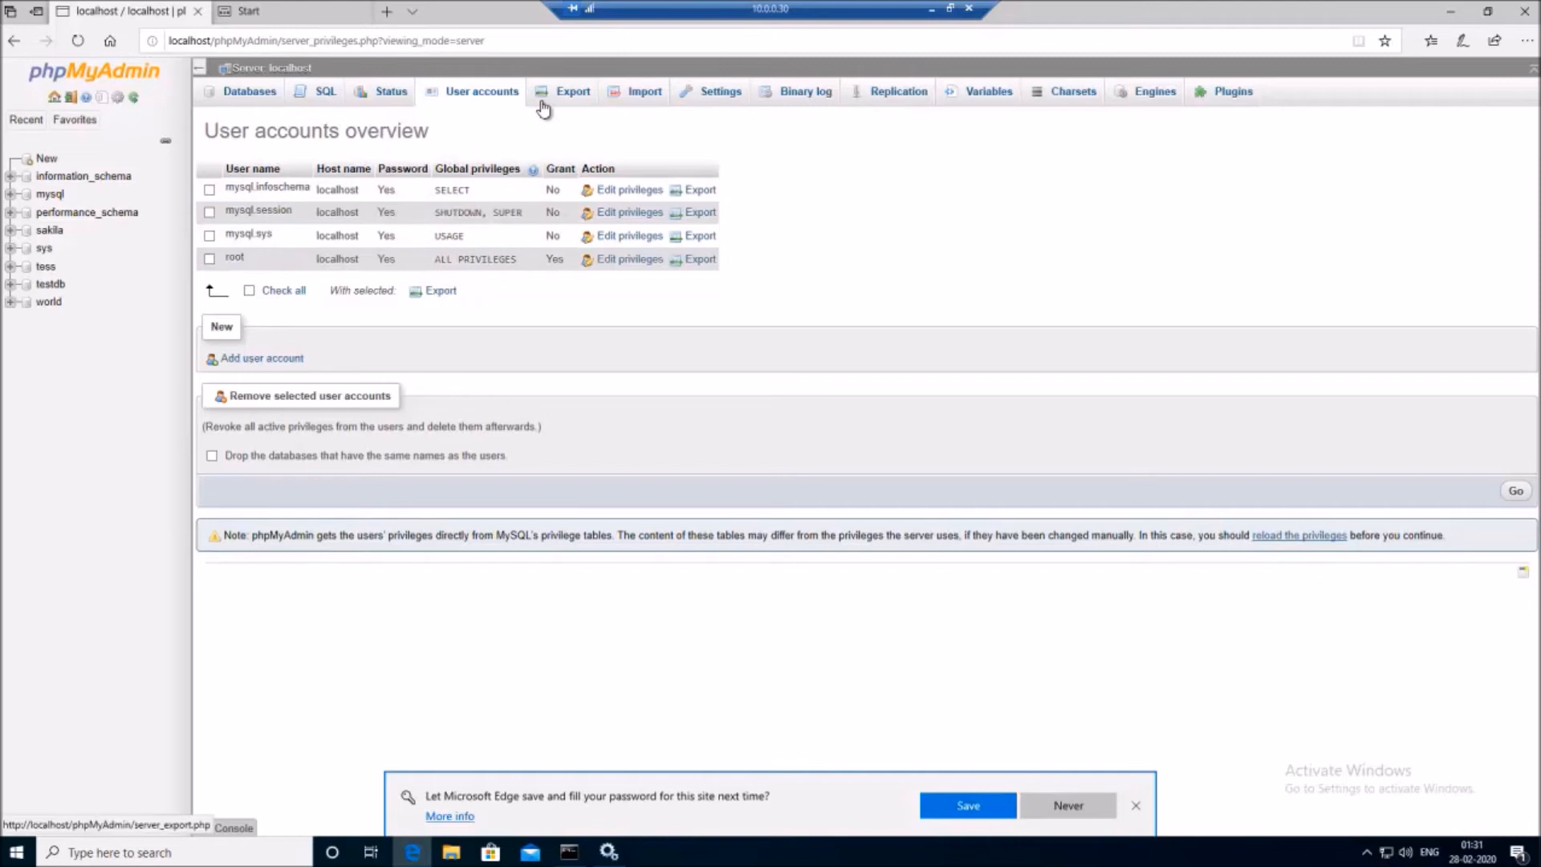
click(577, 94)
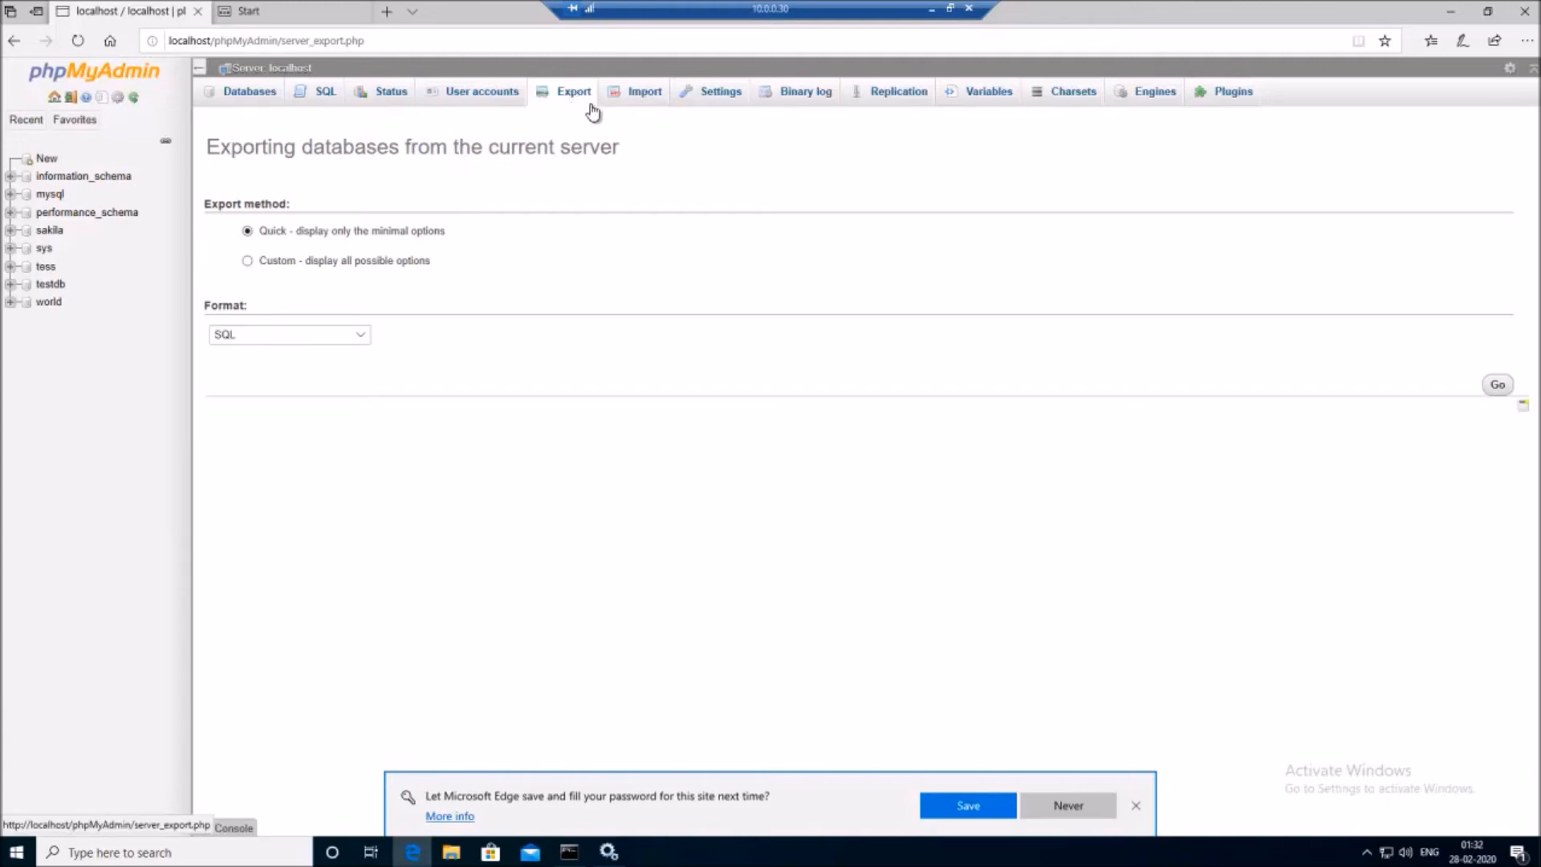
click(641, 96)
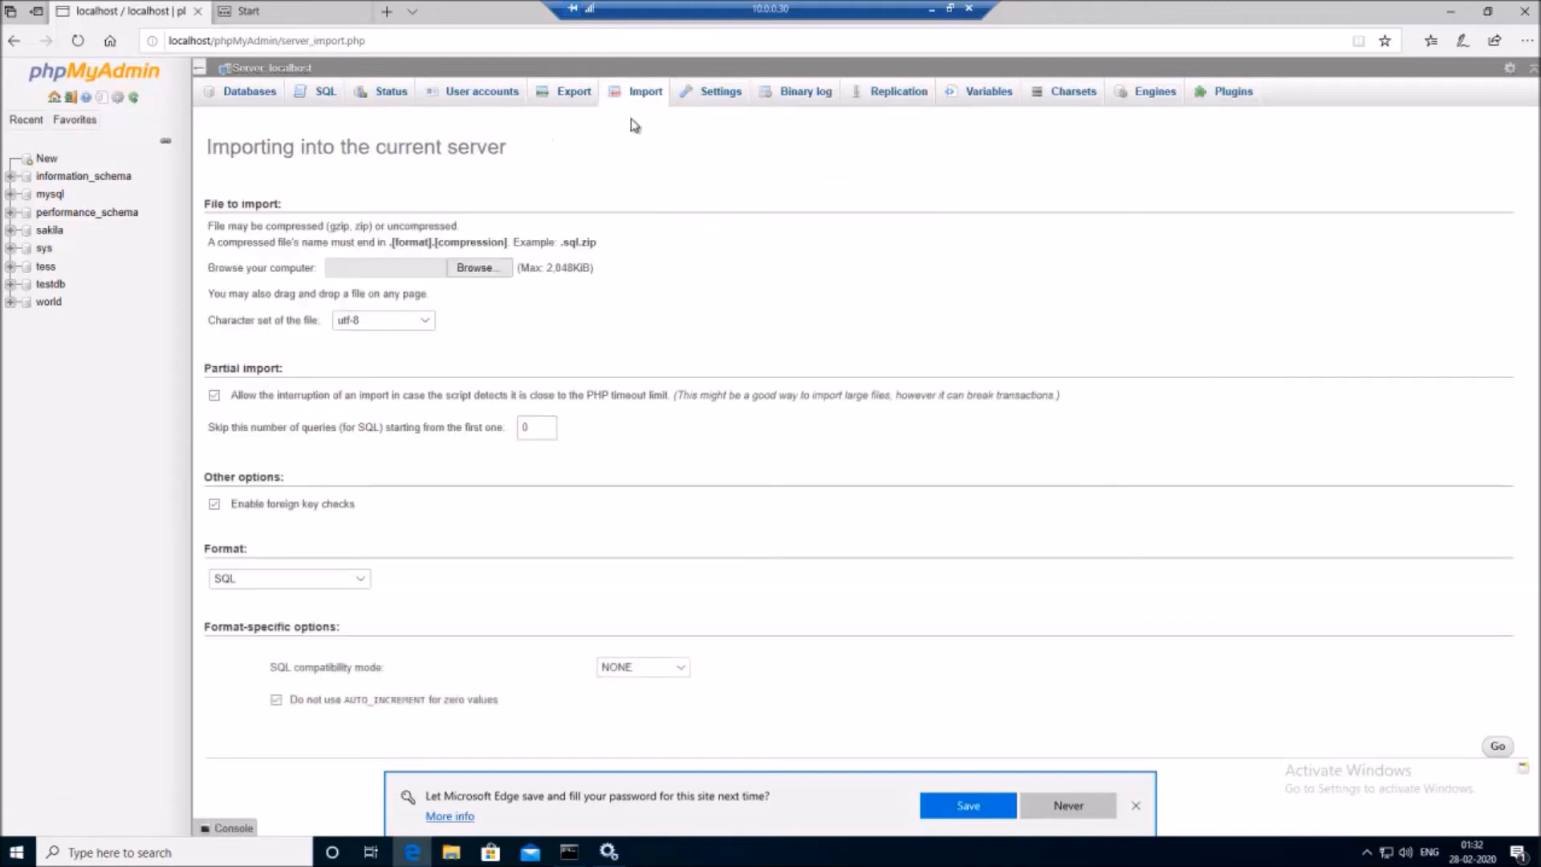
click(717, 96)
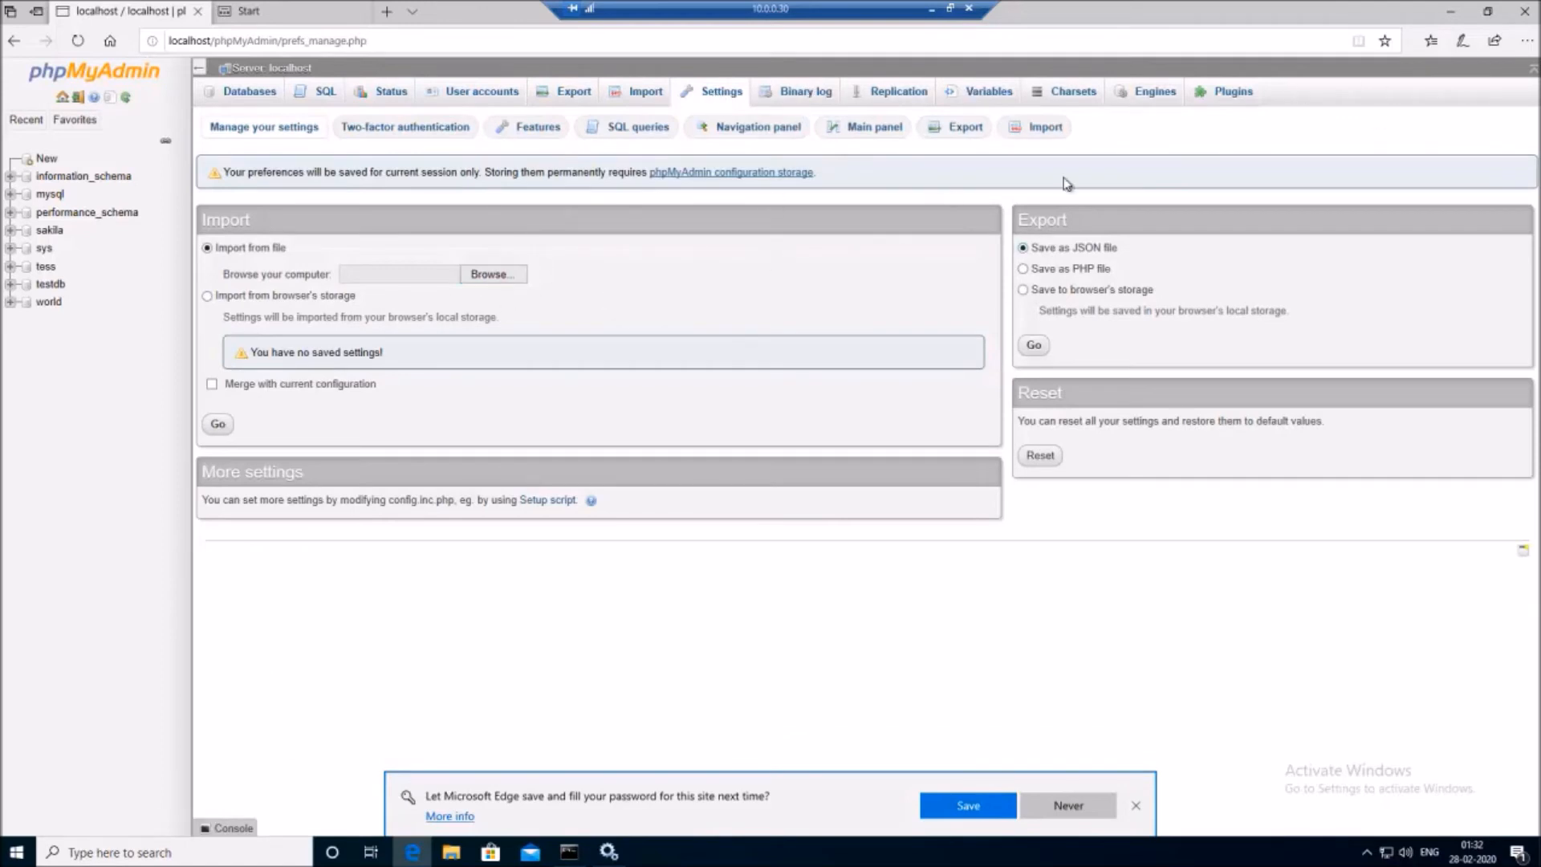
Create a database named db1 with the utf8mb4_0900_ai_ci collation
click(260, 98)
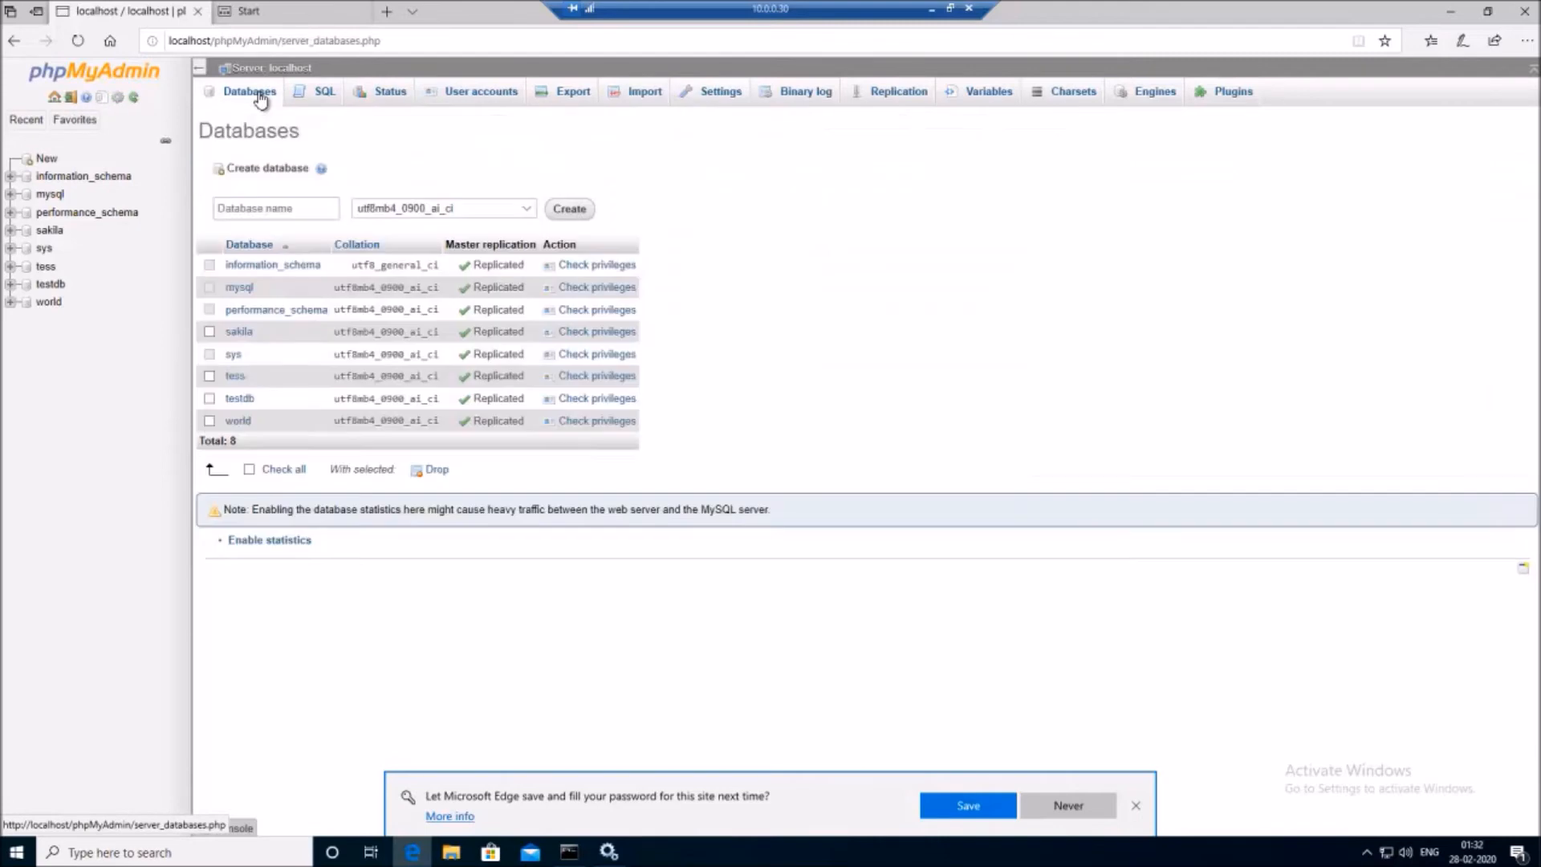
click(315, 208)
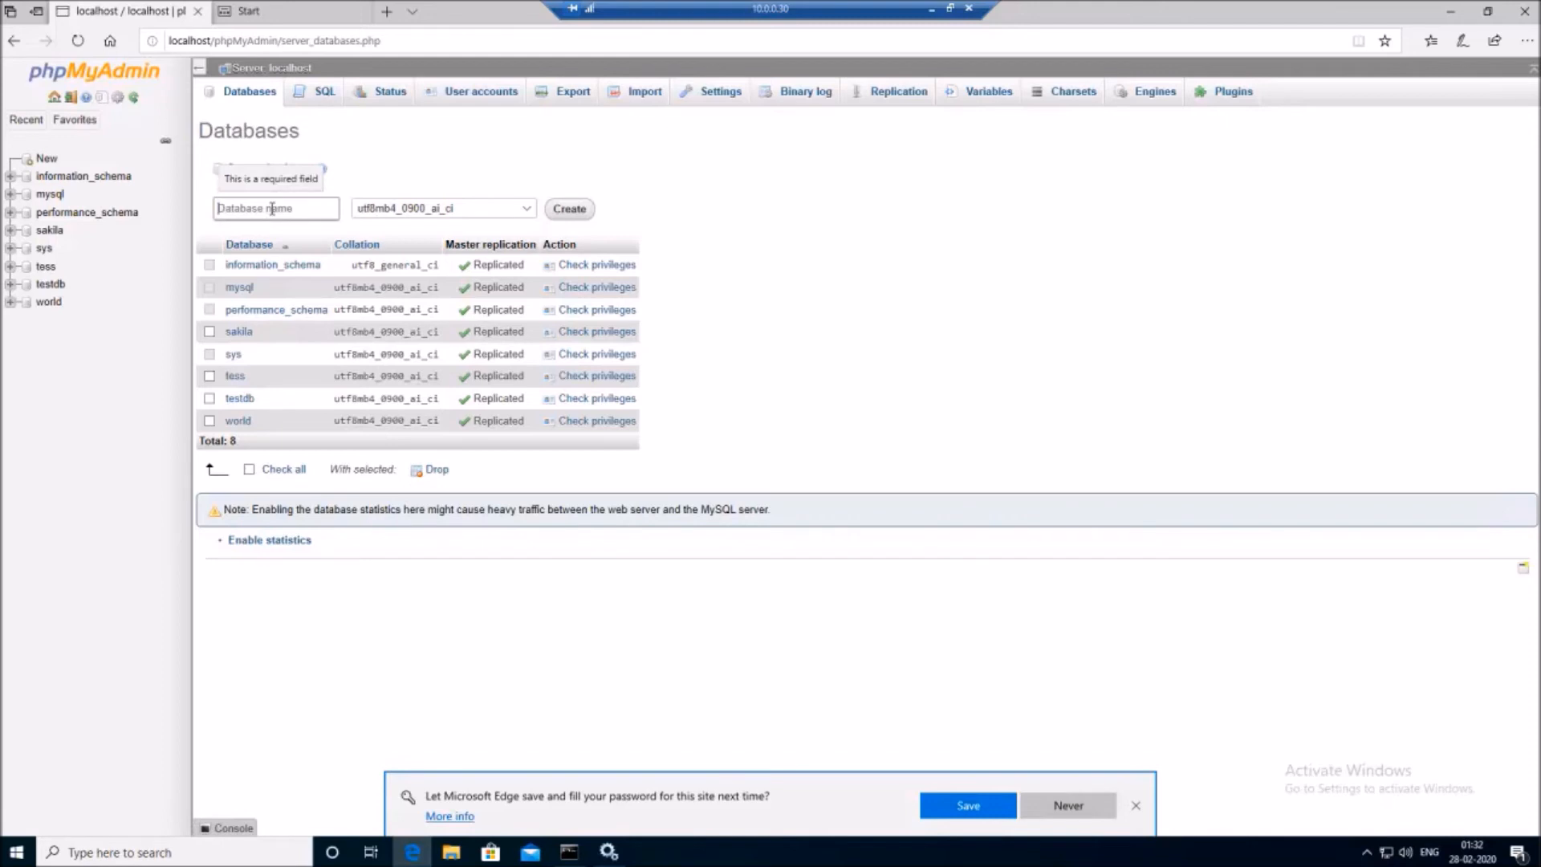
text(db1)
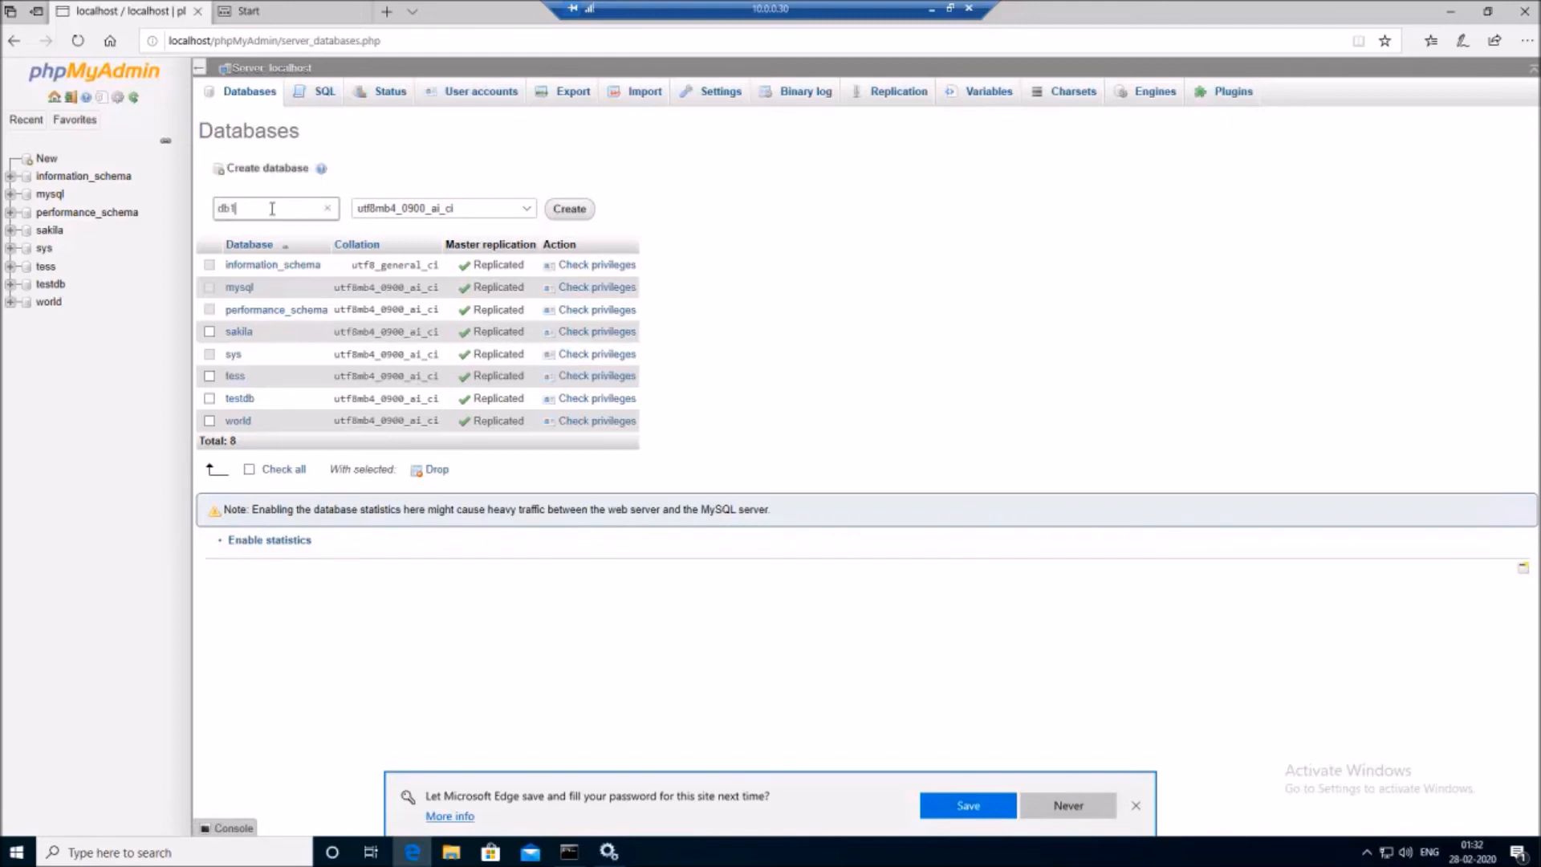
click(527, 211)
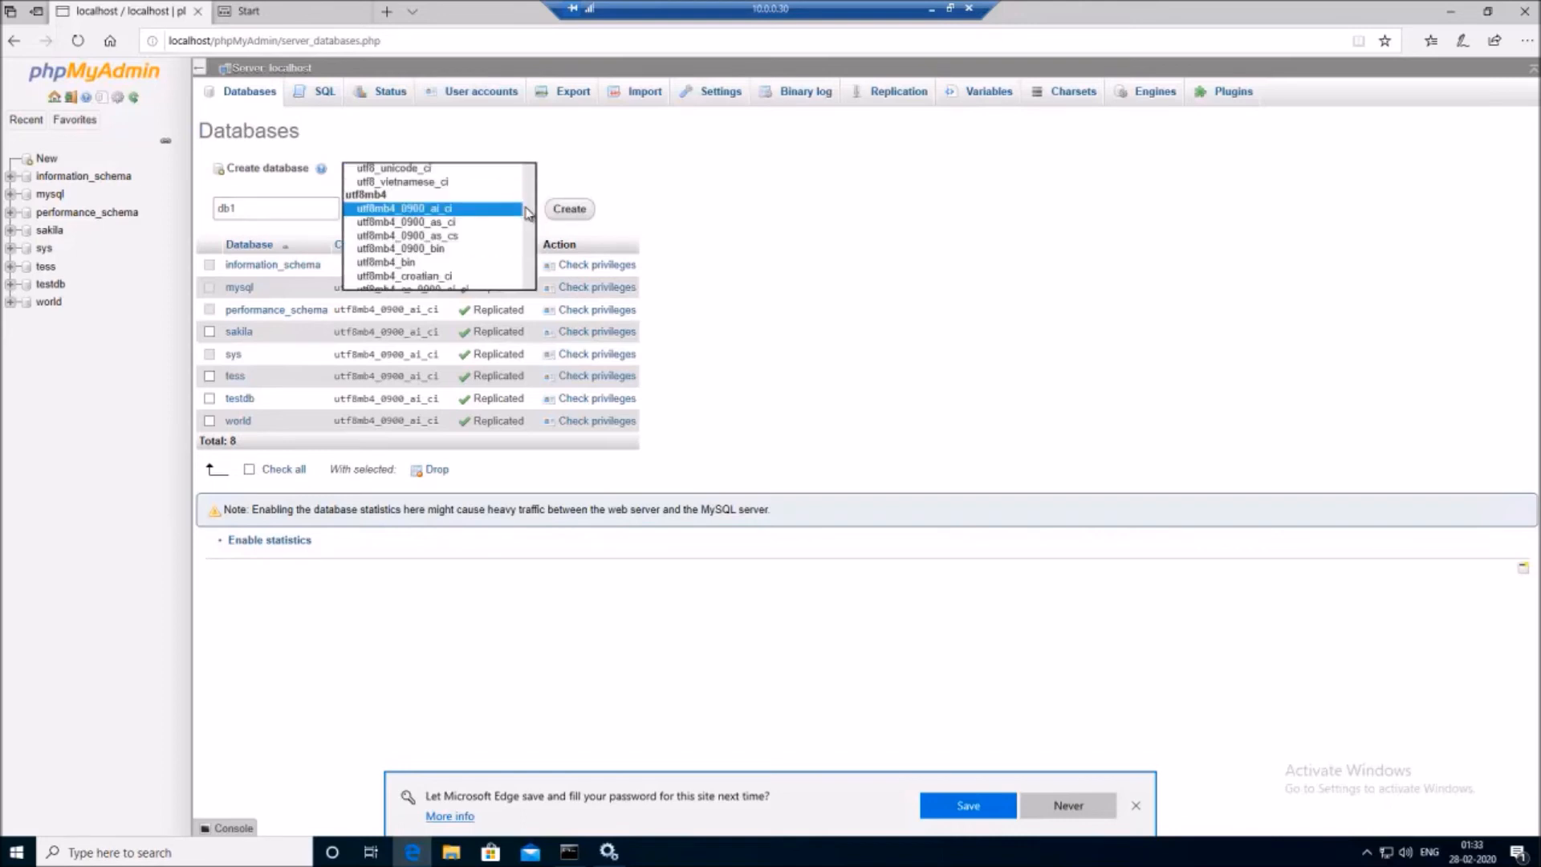
click(473, 211)
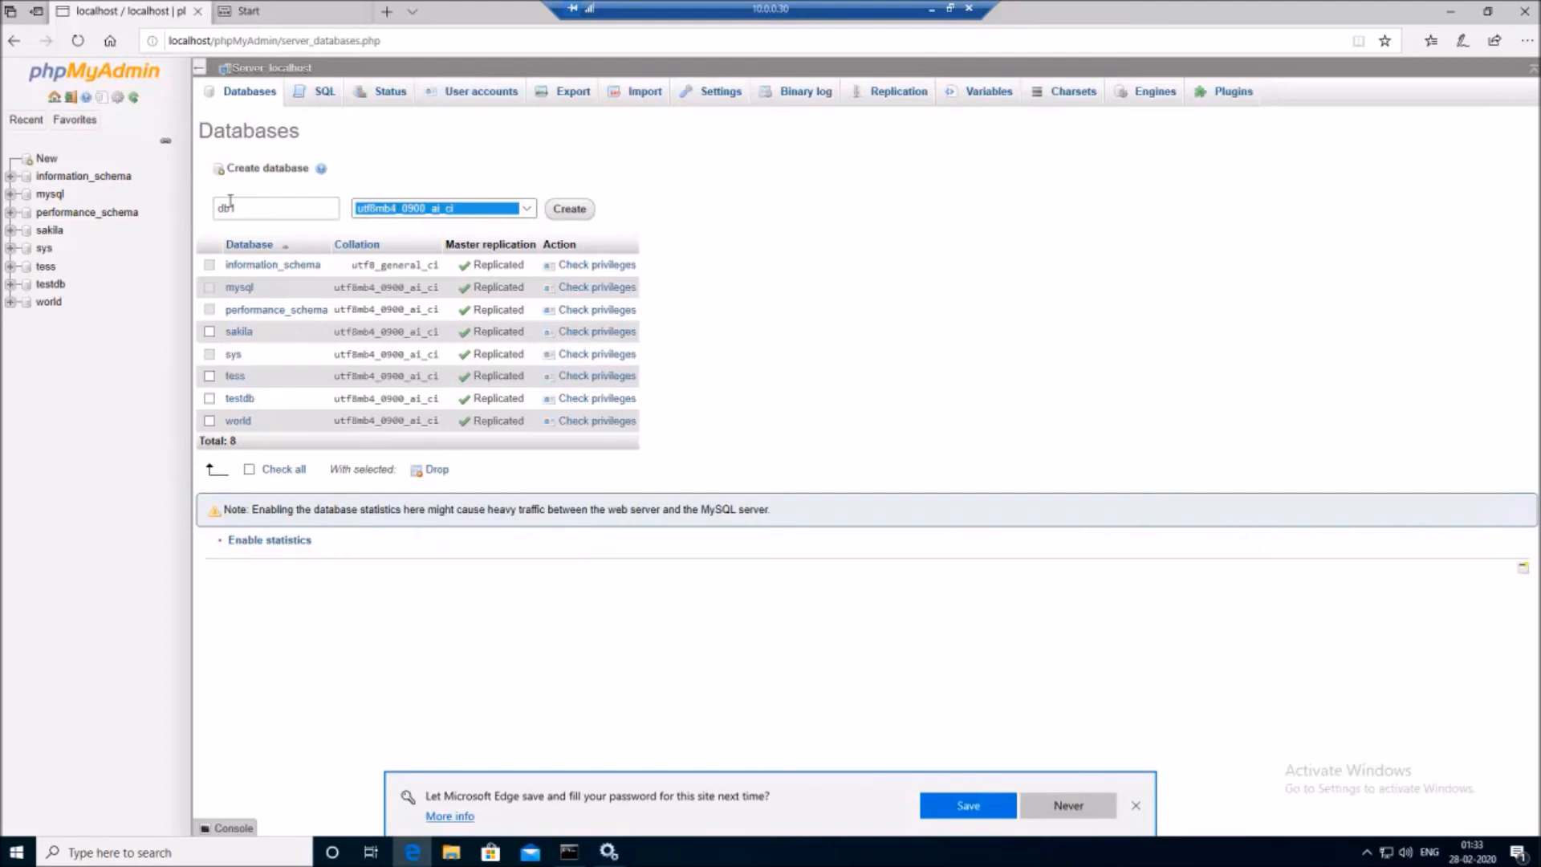
click(572, 210)
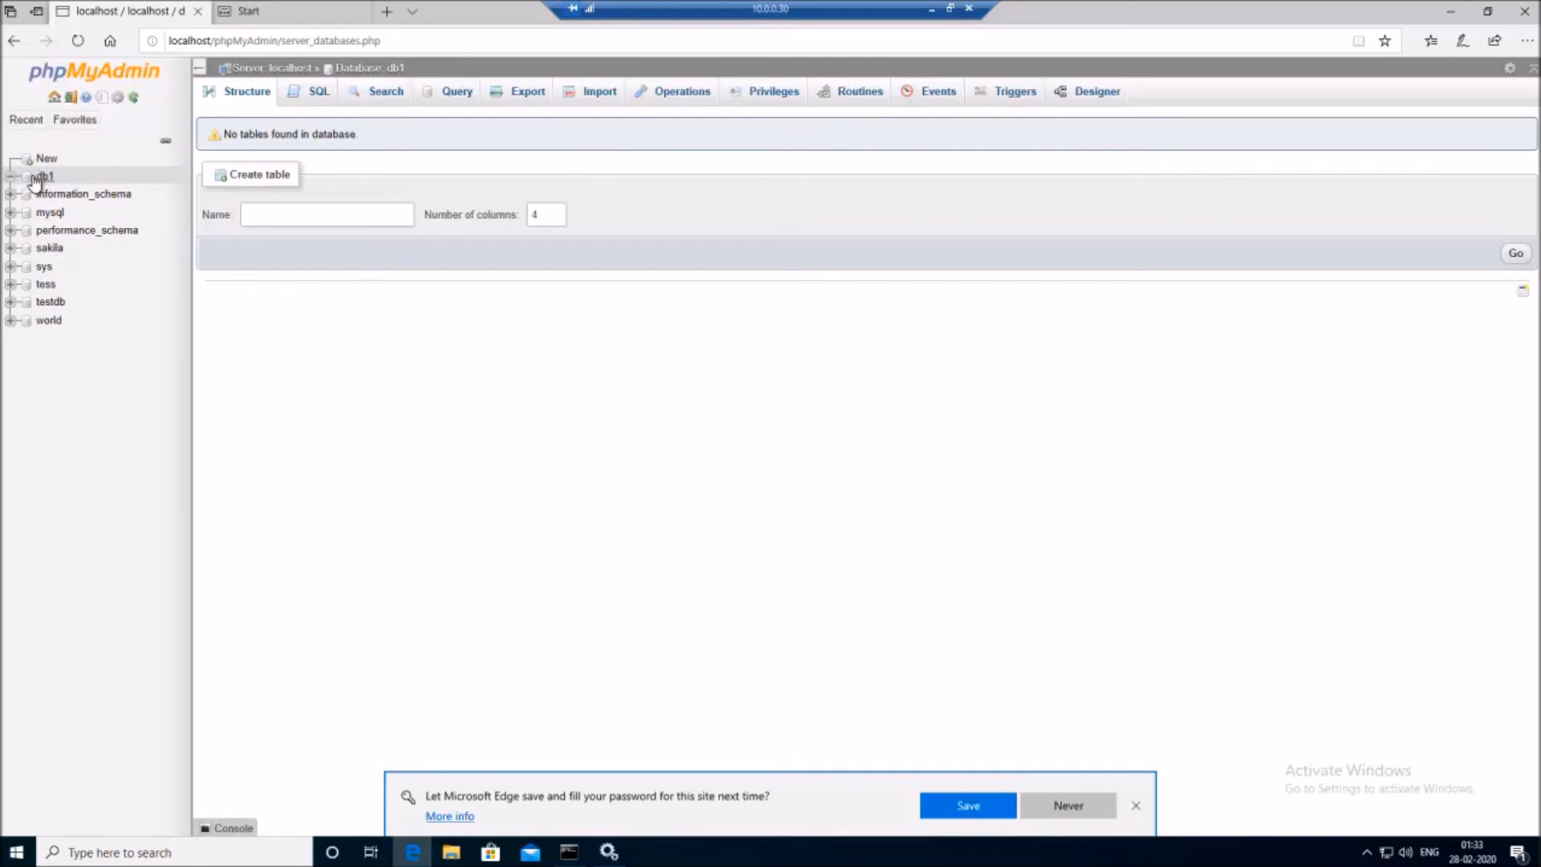
Start a table named test with 2 columns in db1 and decline password saving for the site
click(287, 218)
click(562, 216)
key(Tab)
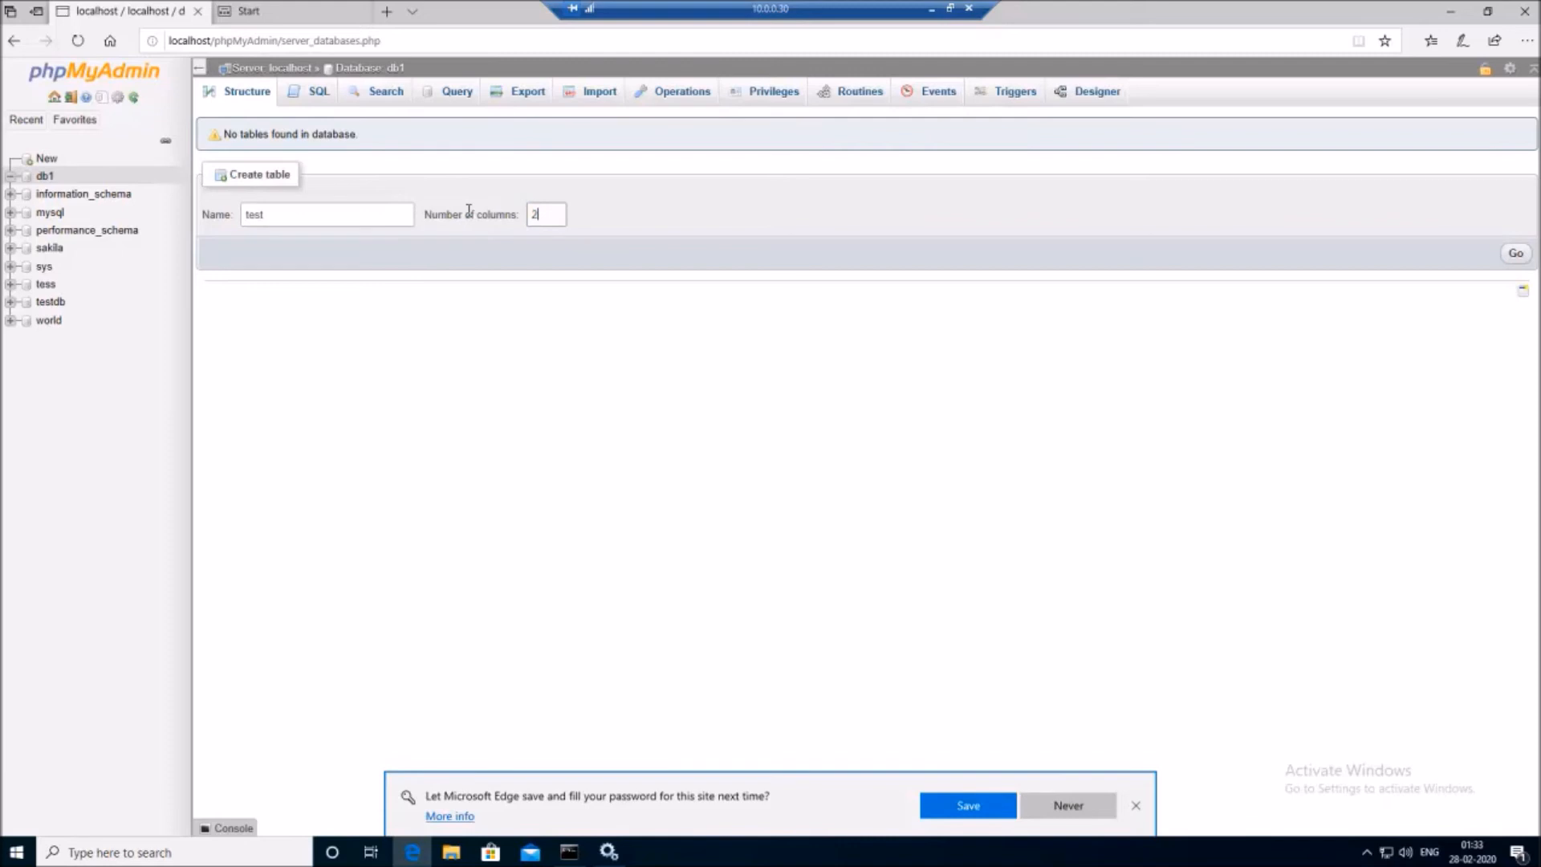
click(1515, 253)
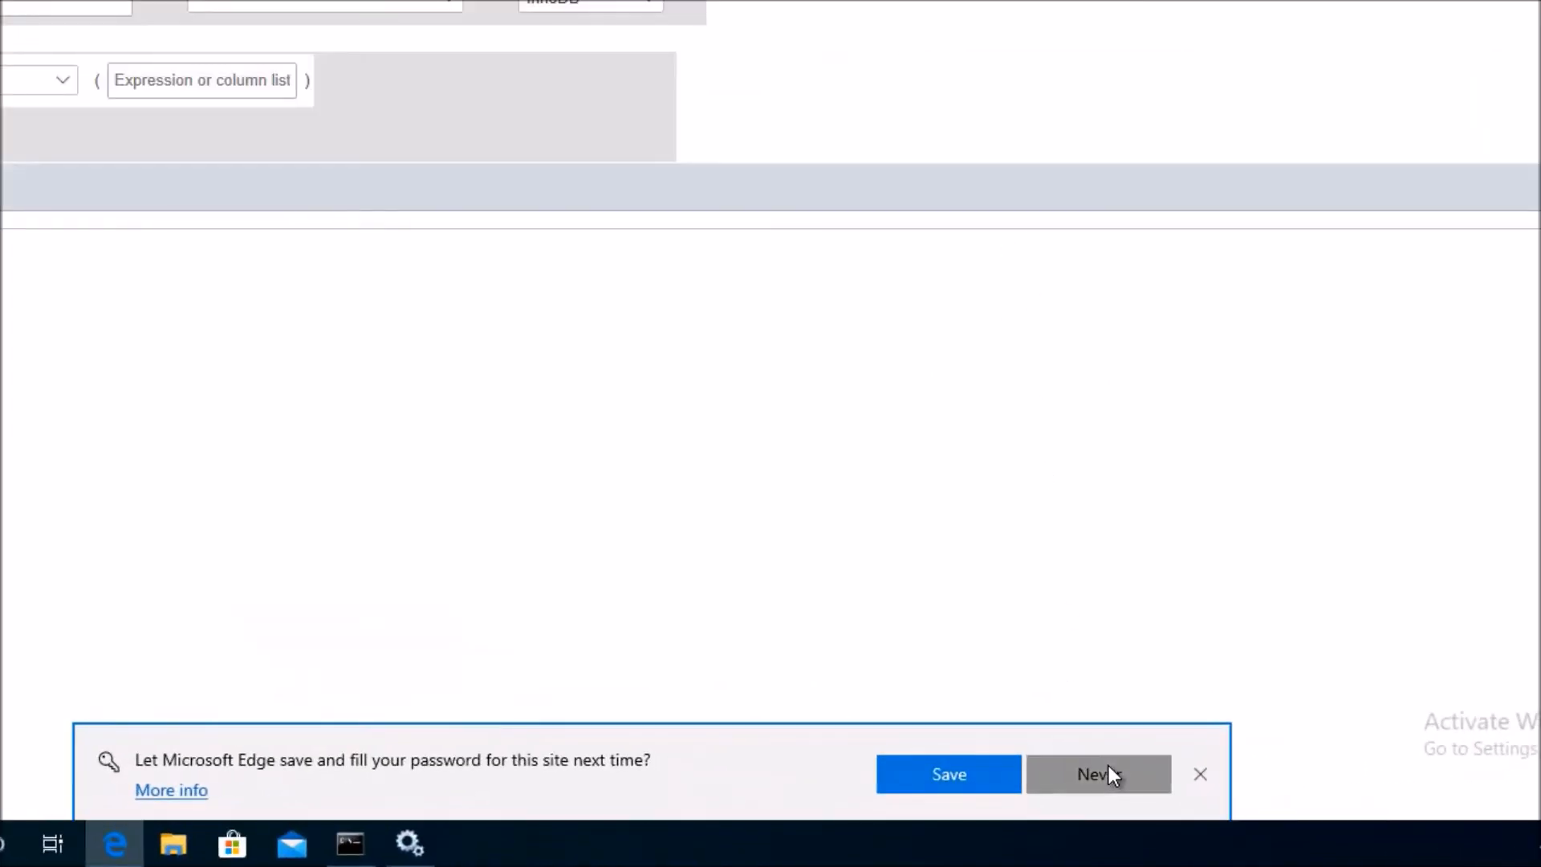
click(1109, 770)
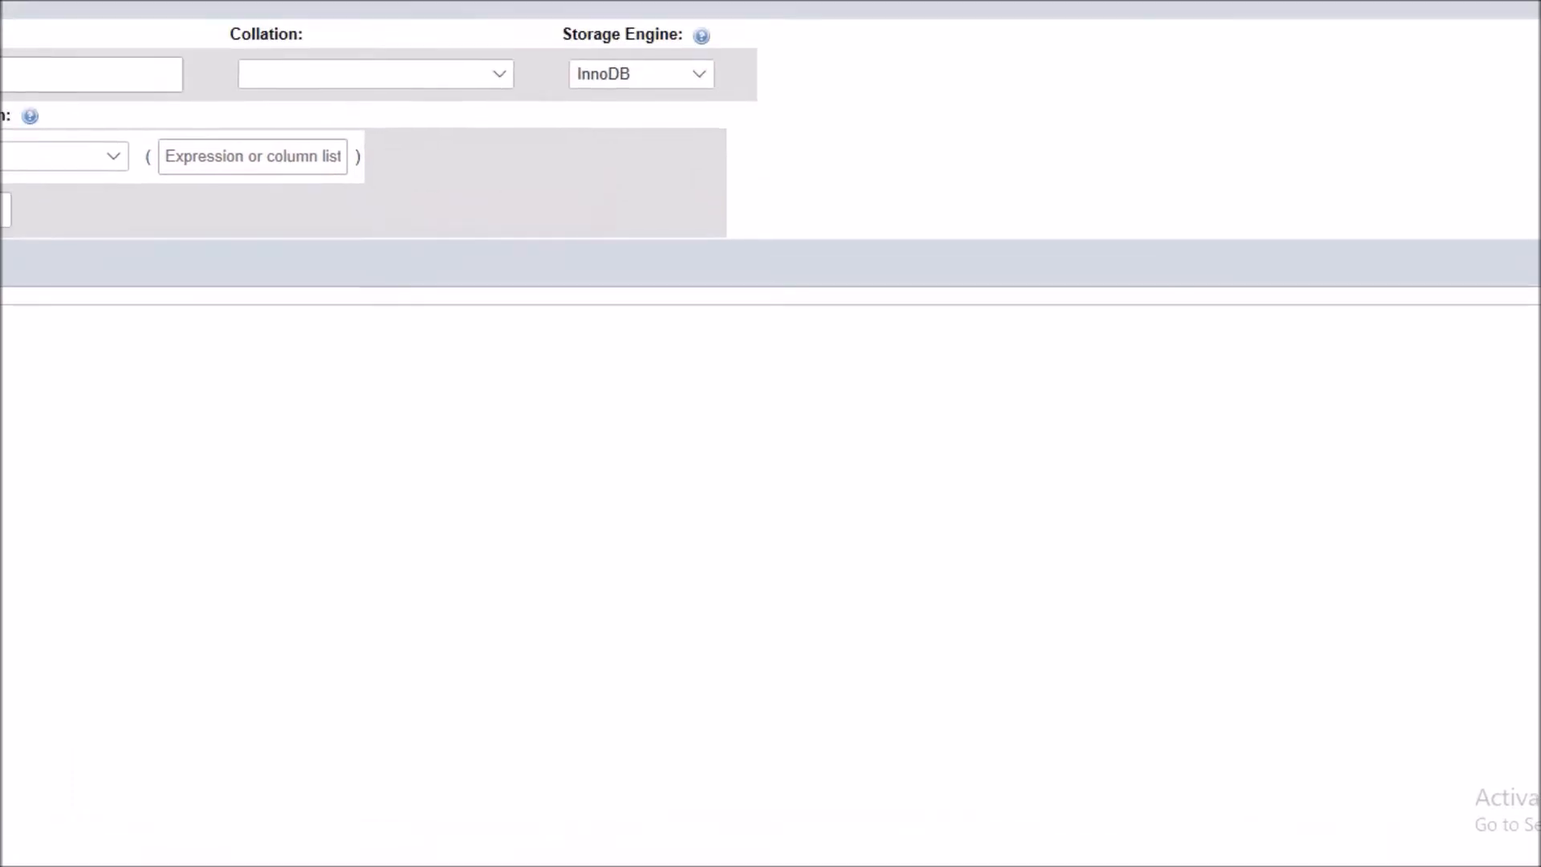
Define the test table's first column as eno, type INT, with length 4
click(20, 72)
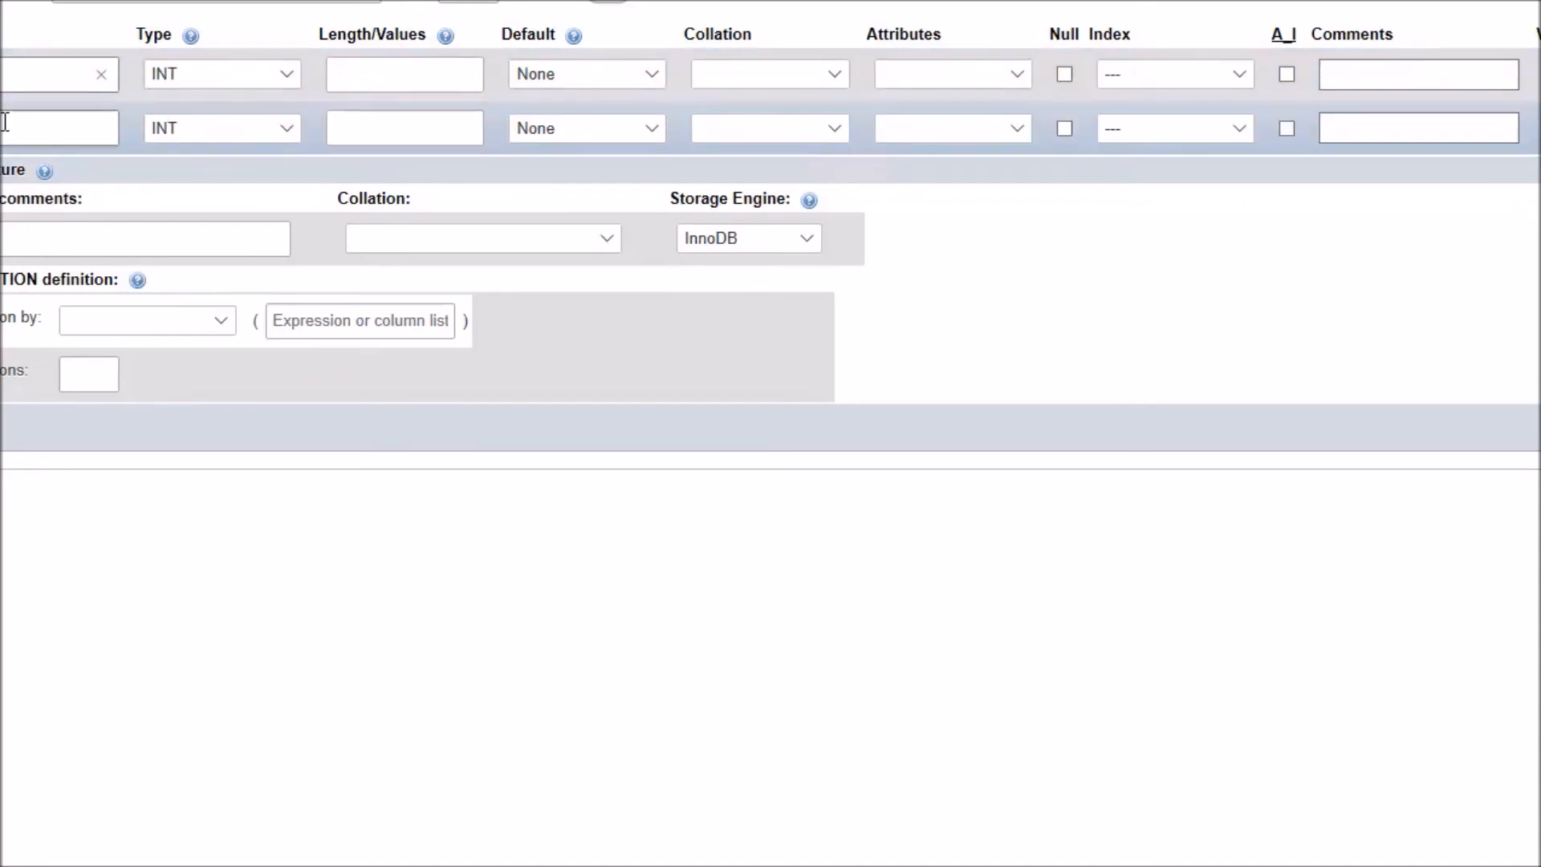
click(294, 75)
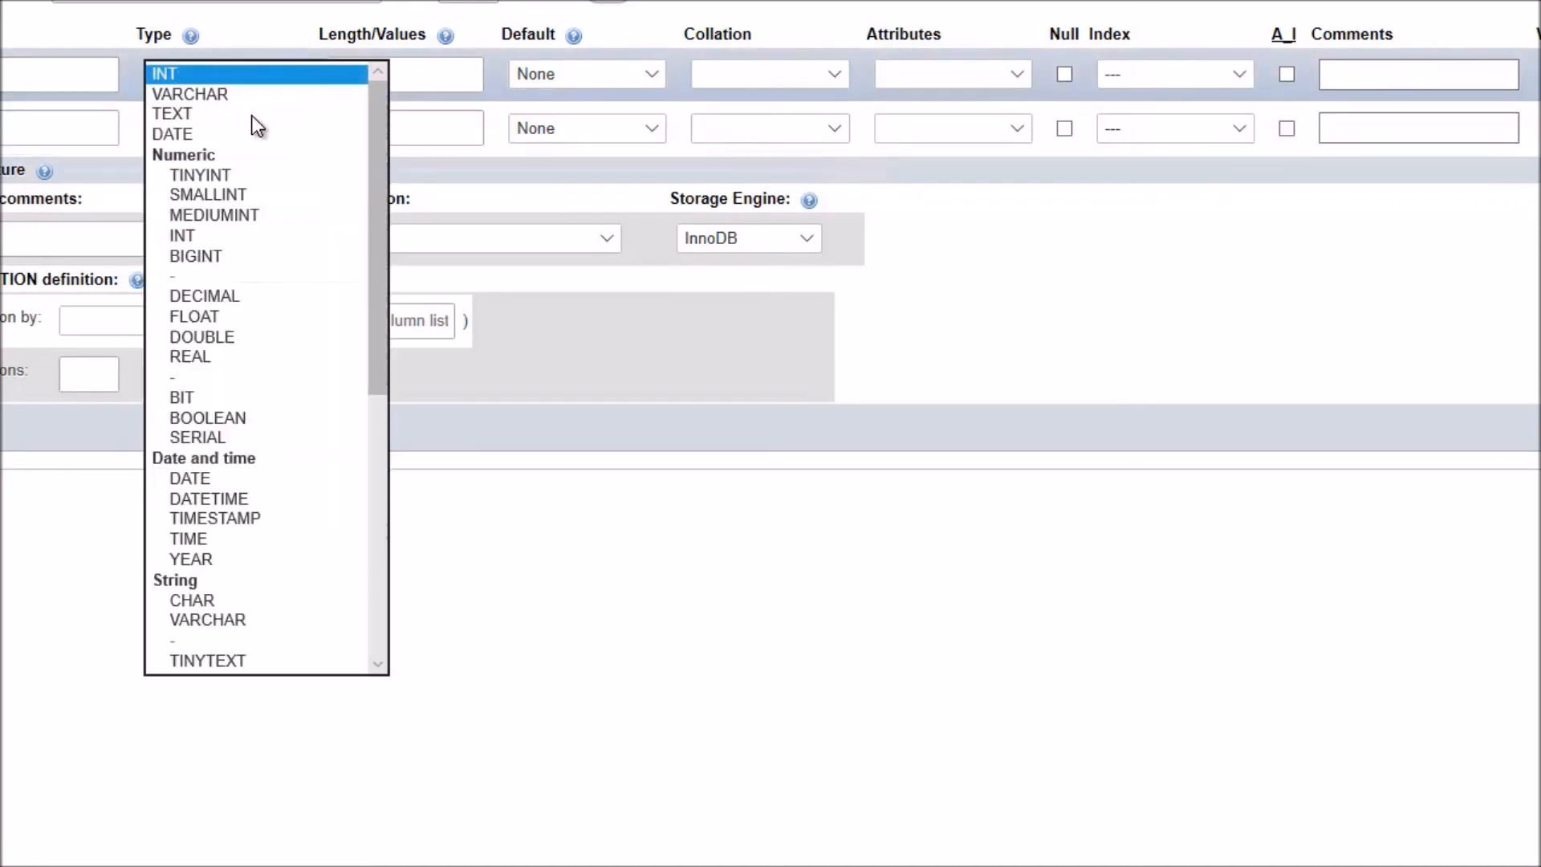
click(234, 74)
click(384, 69)
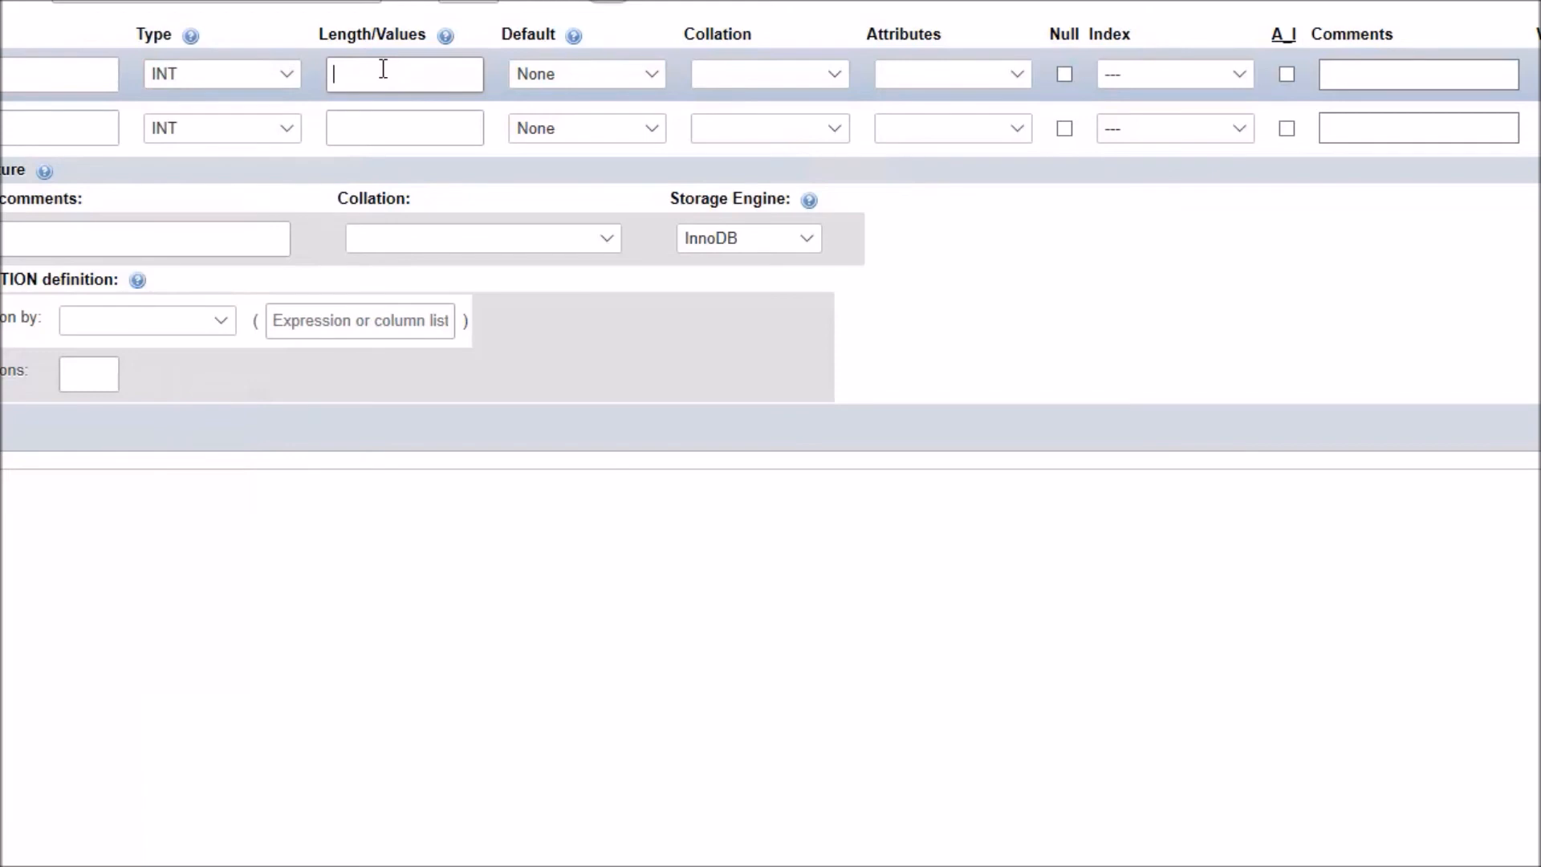
text(4)
Define the test table's second column as ename, type VARCHAR, with length 15
click(77, 120)
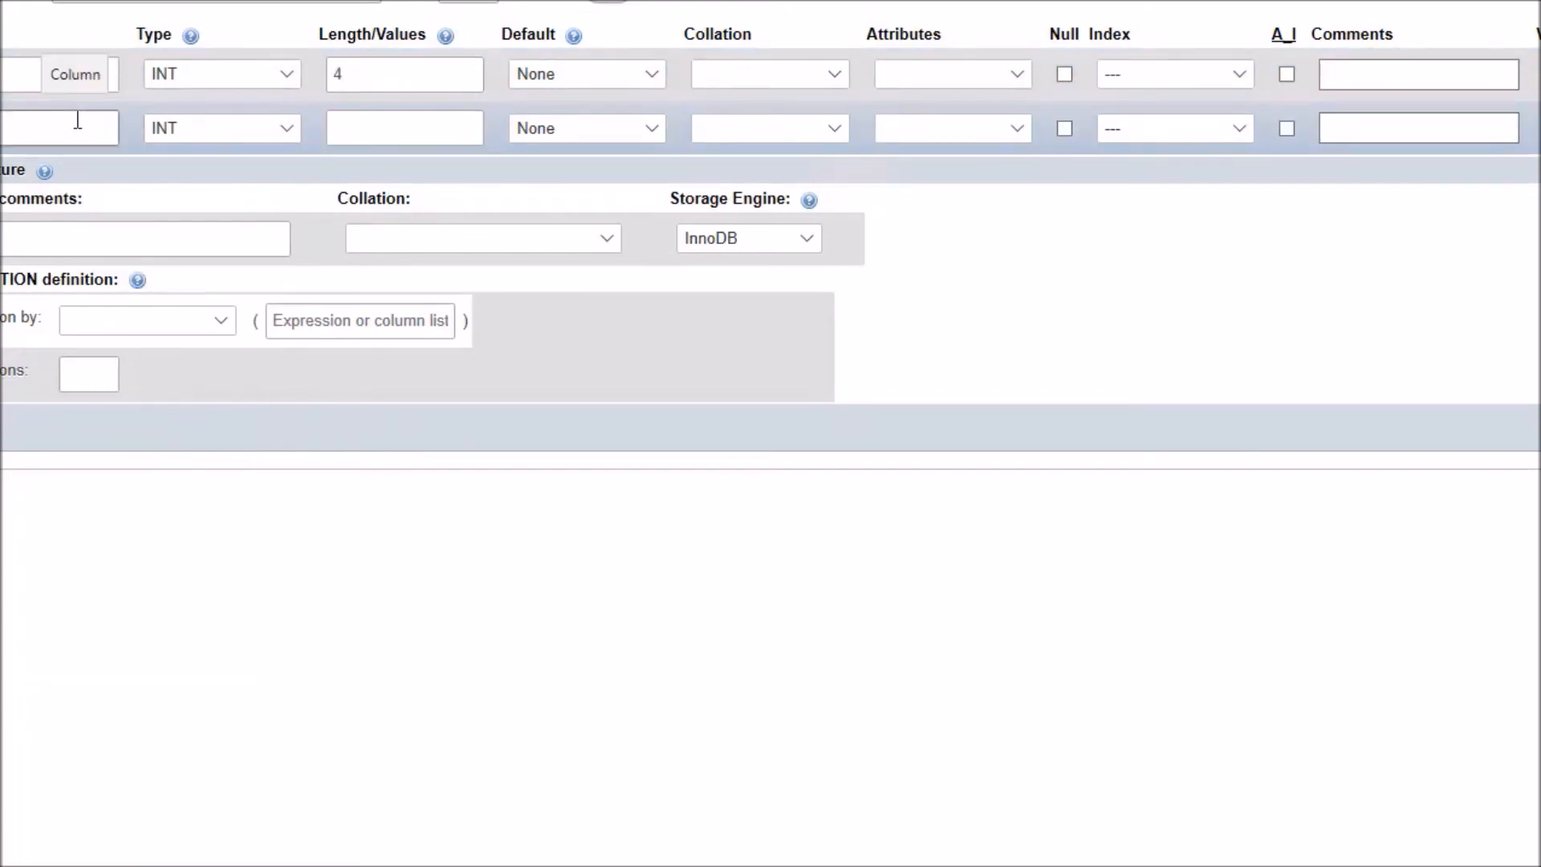
click(77, 121)
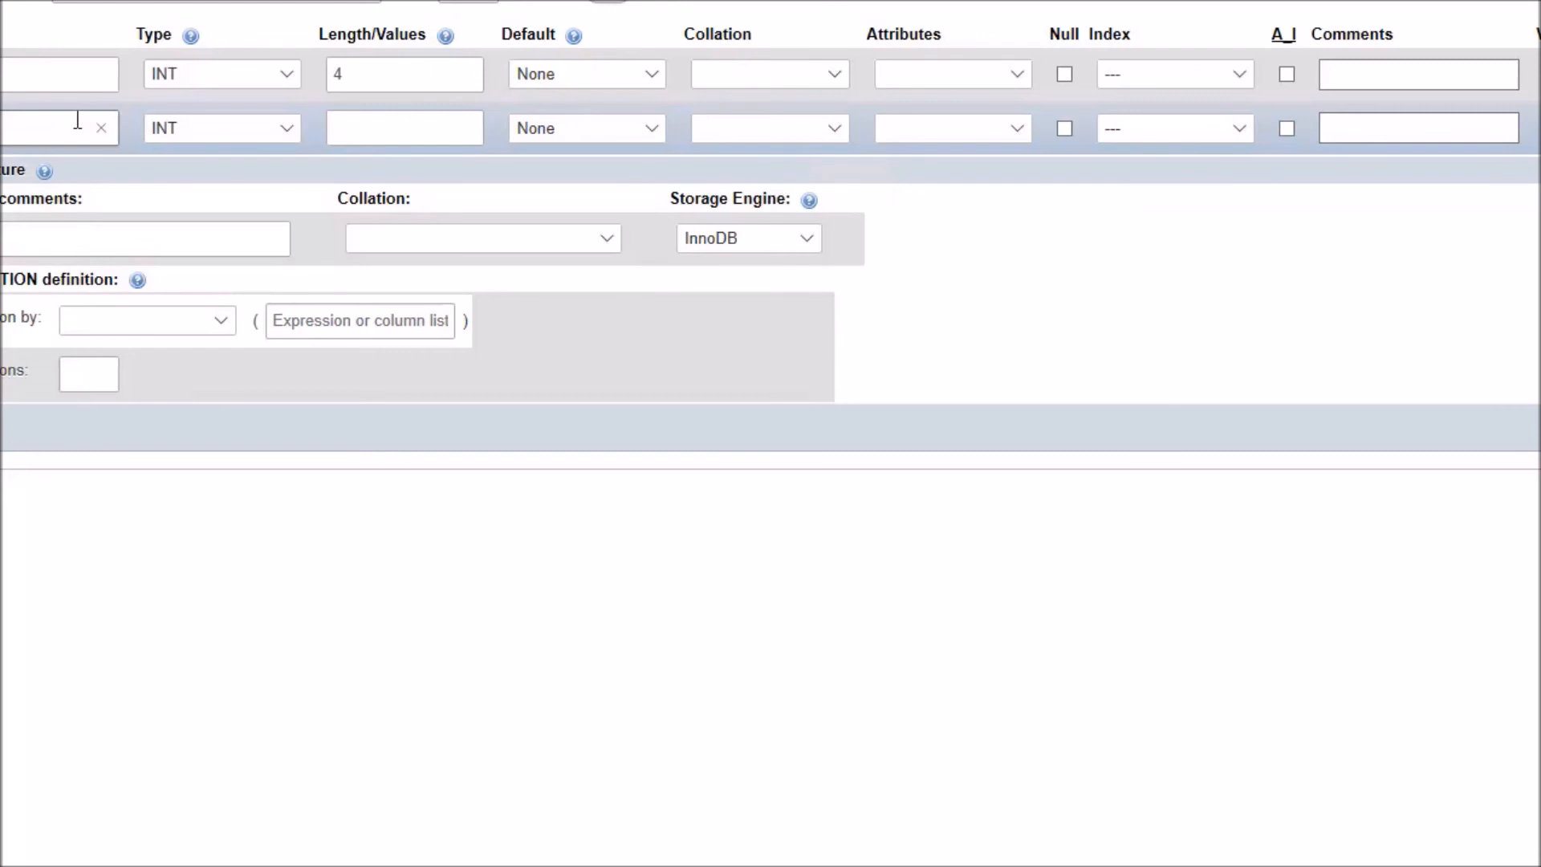
text(ne)
click(288, 126)
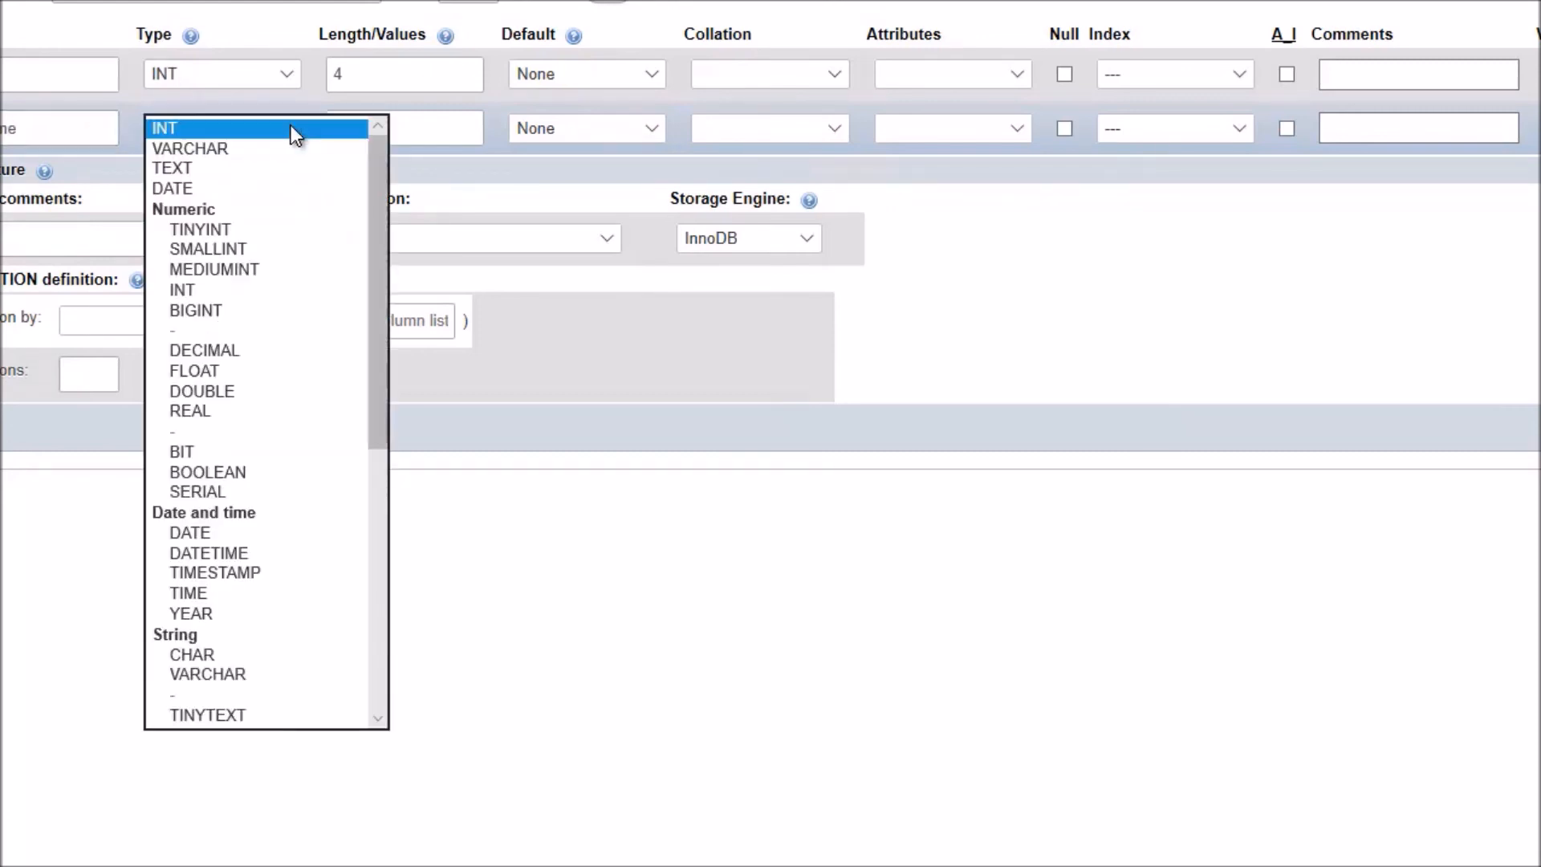
click(233, 149)
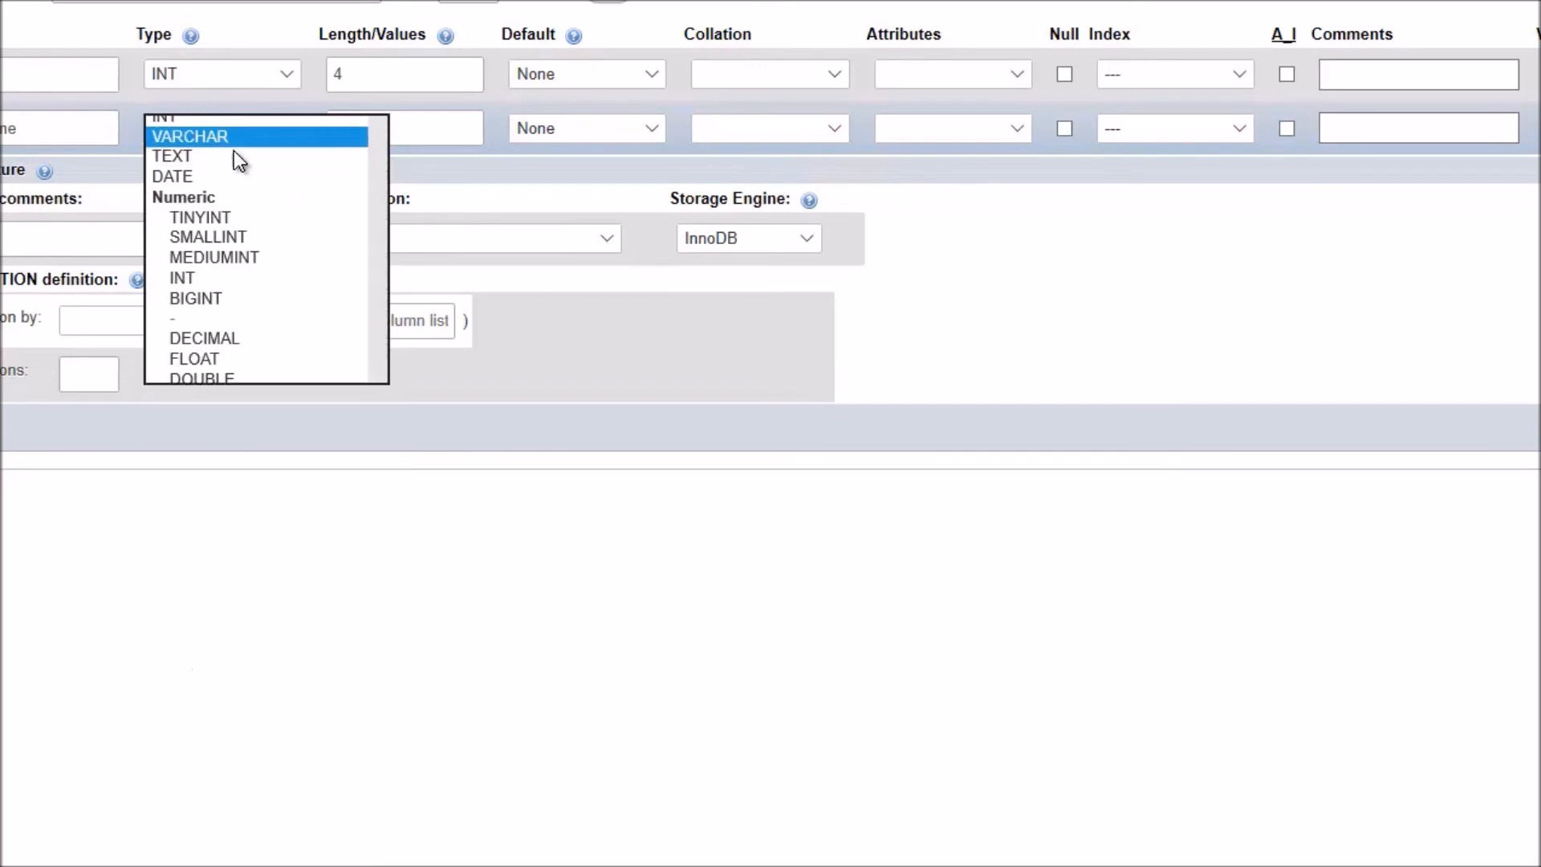
click(340, 122)
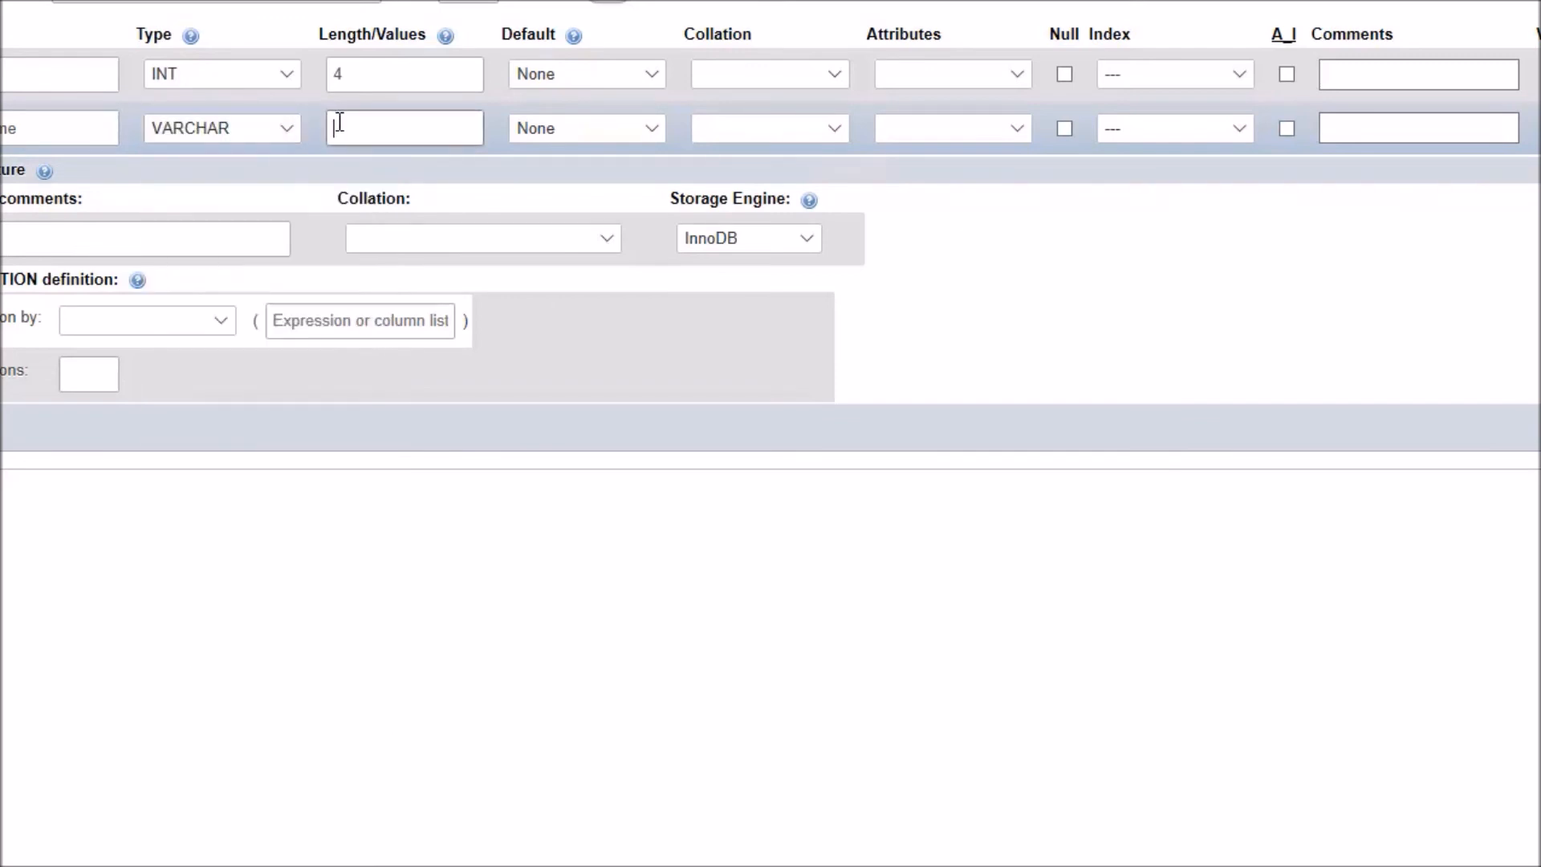
text(15)
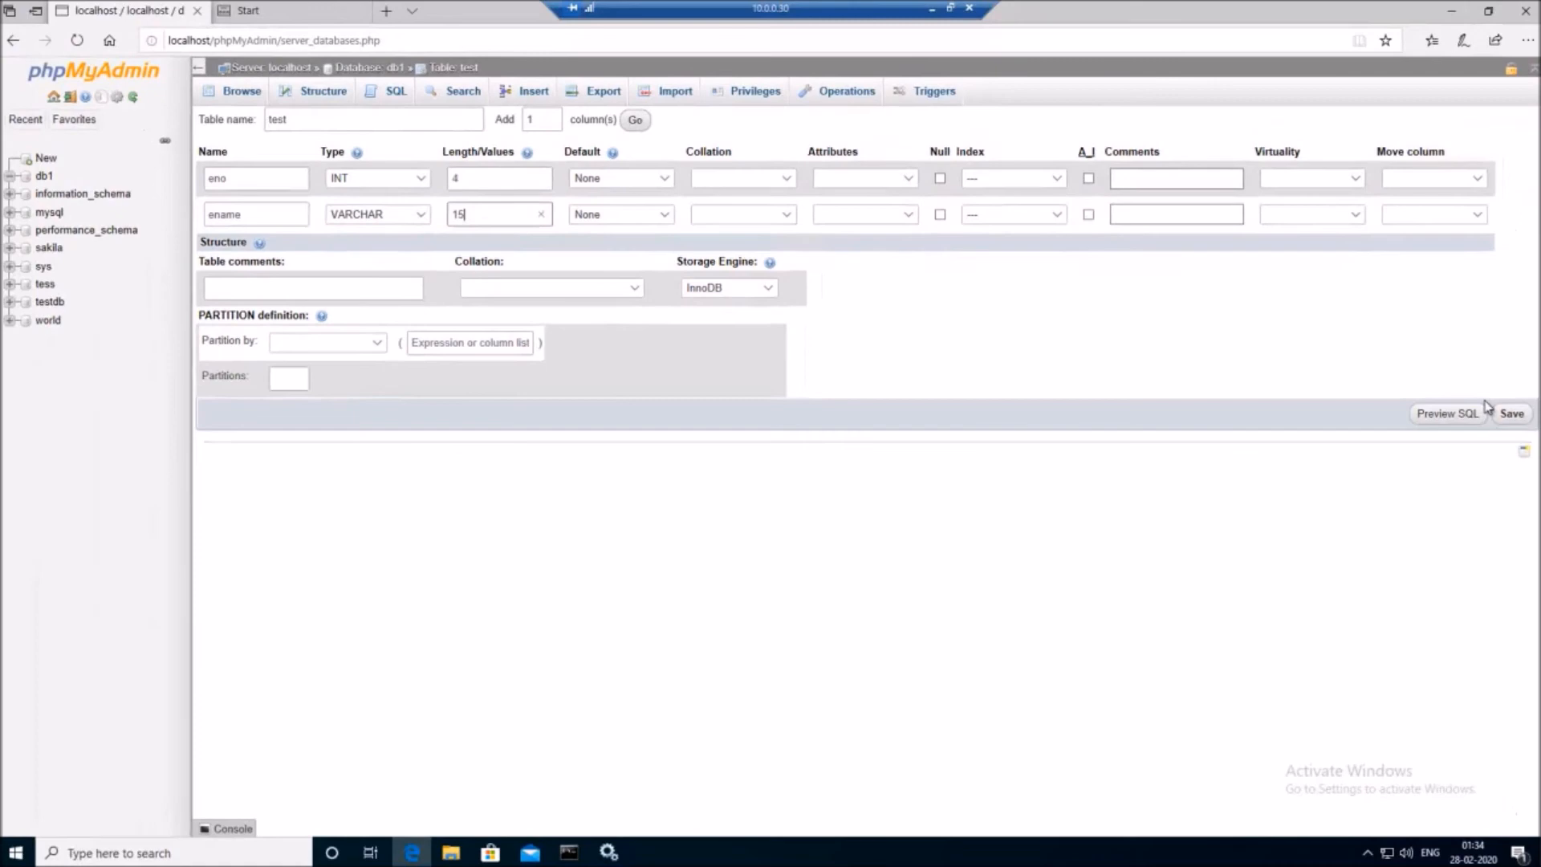
Preview the SQL statement for creating the test table, highlight it and close the preview
click(1457, 418)
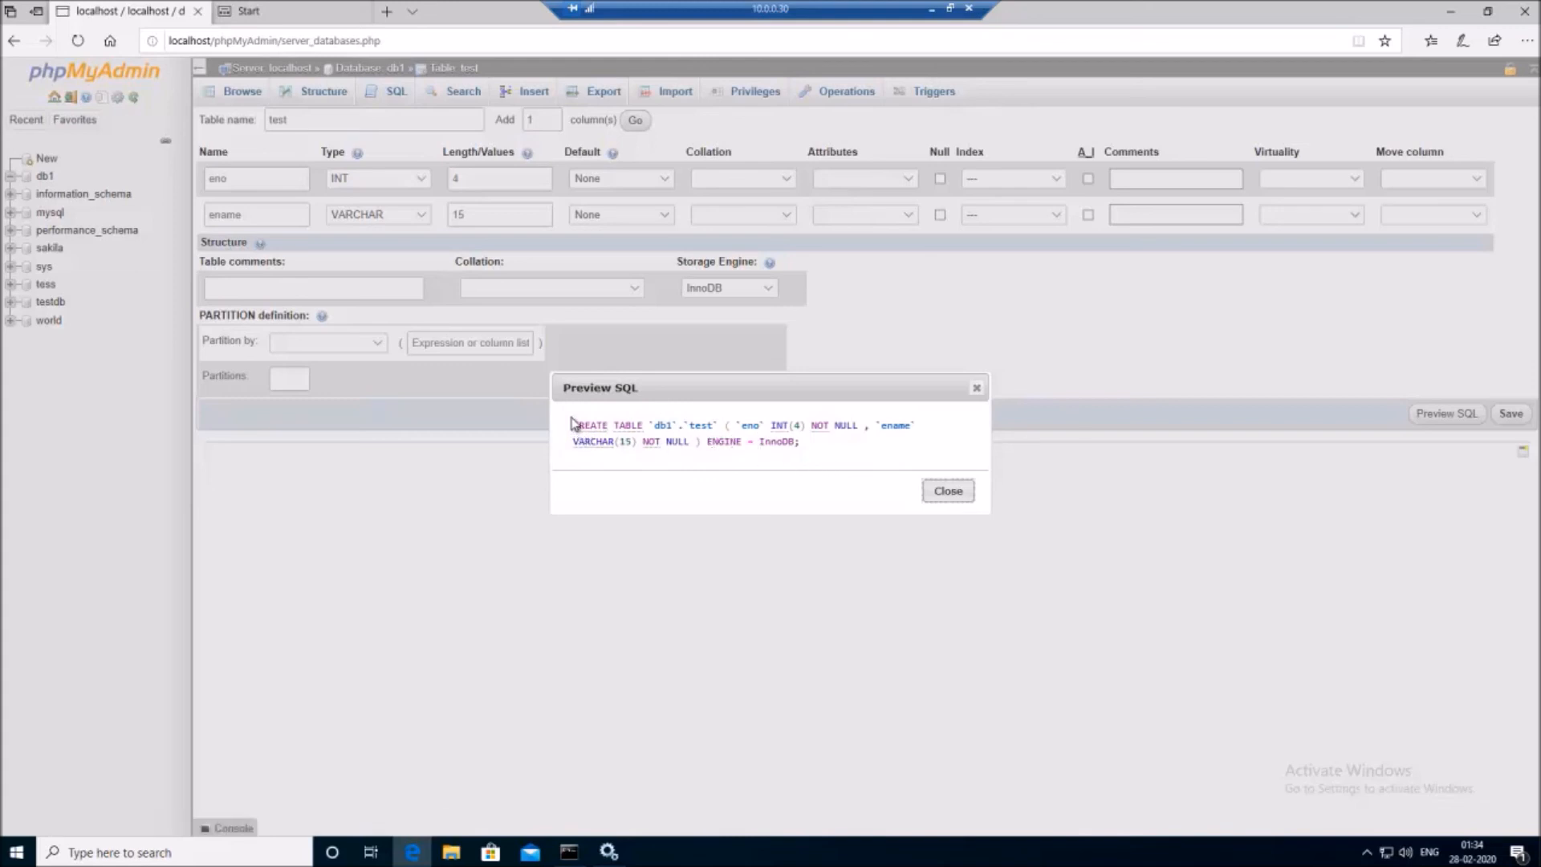
drag(573, 426, 804, 441)
click(948, 491)
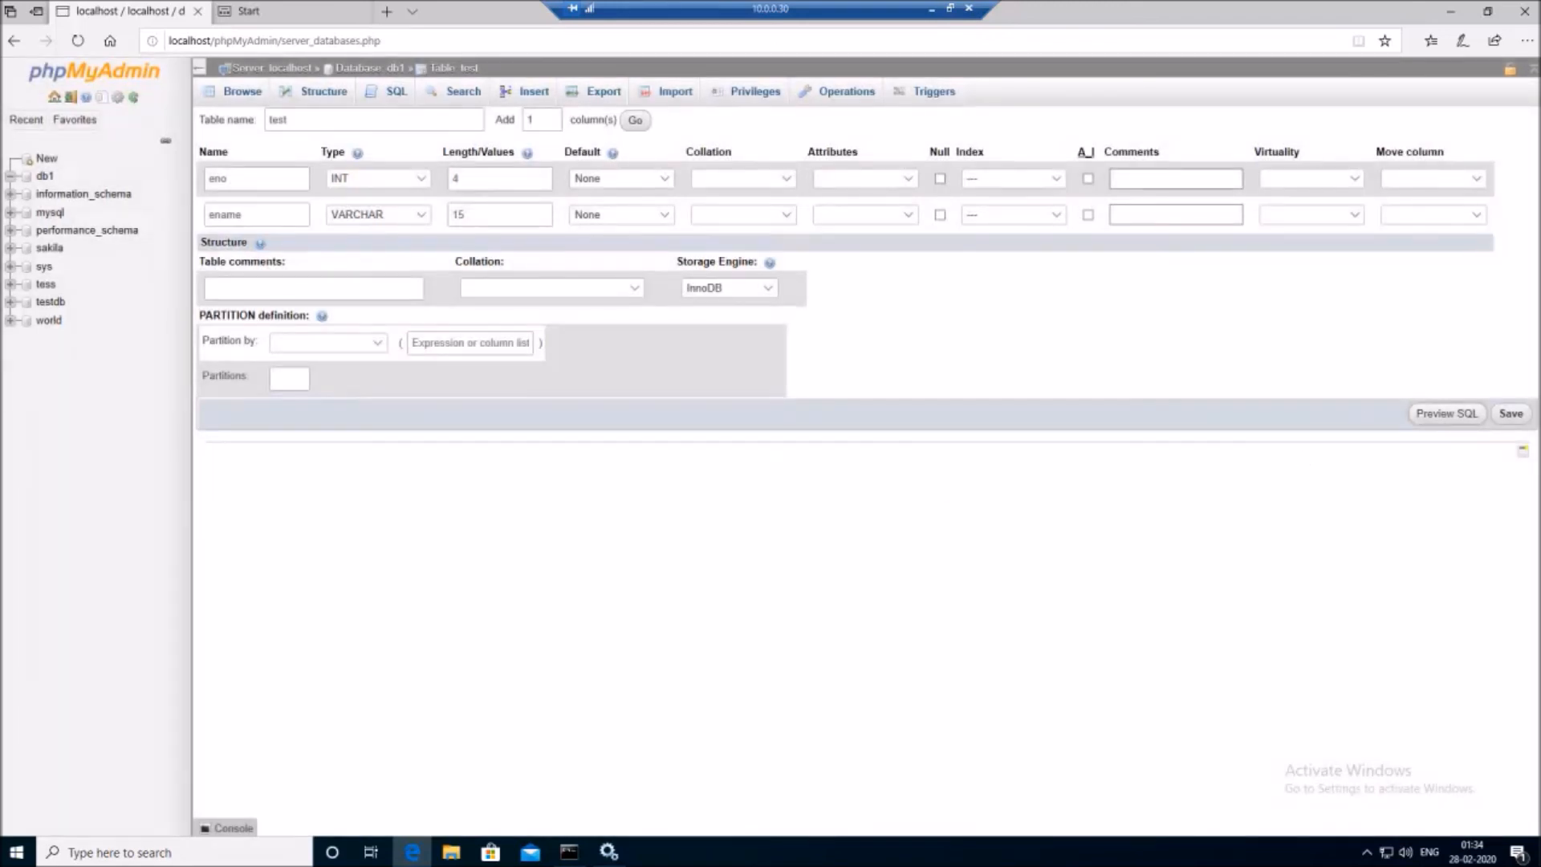
Save the test table in db1 and browse its rows
click(1511, 414)
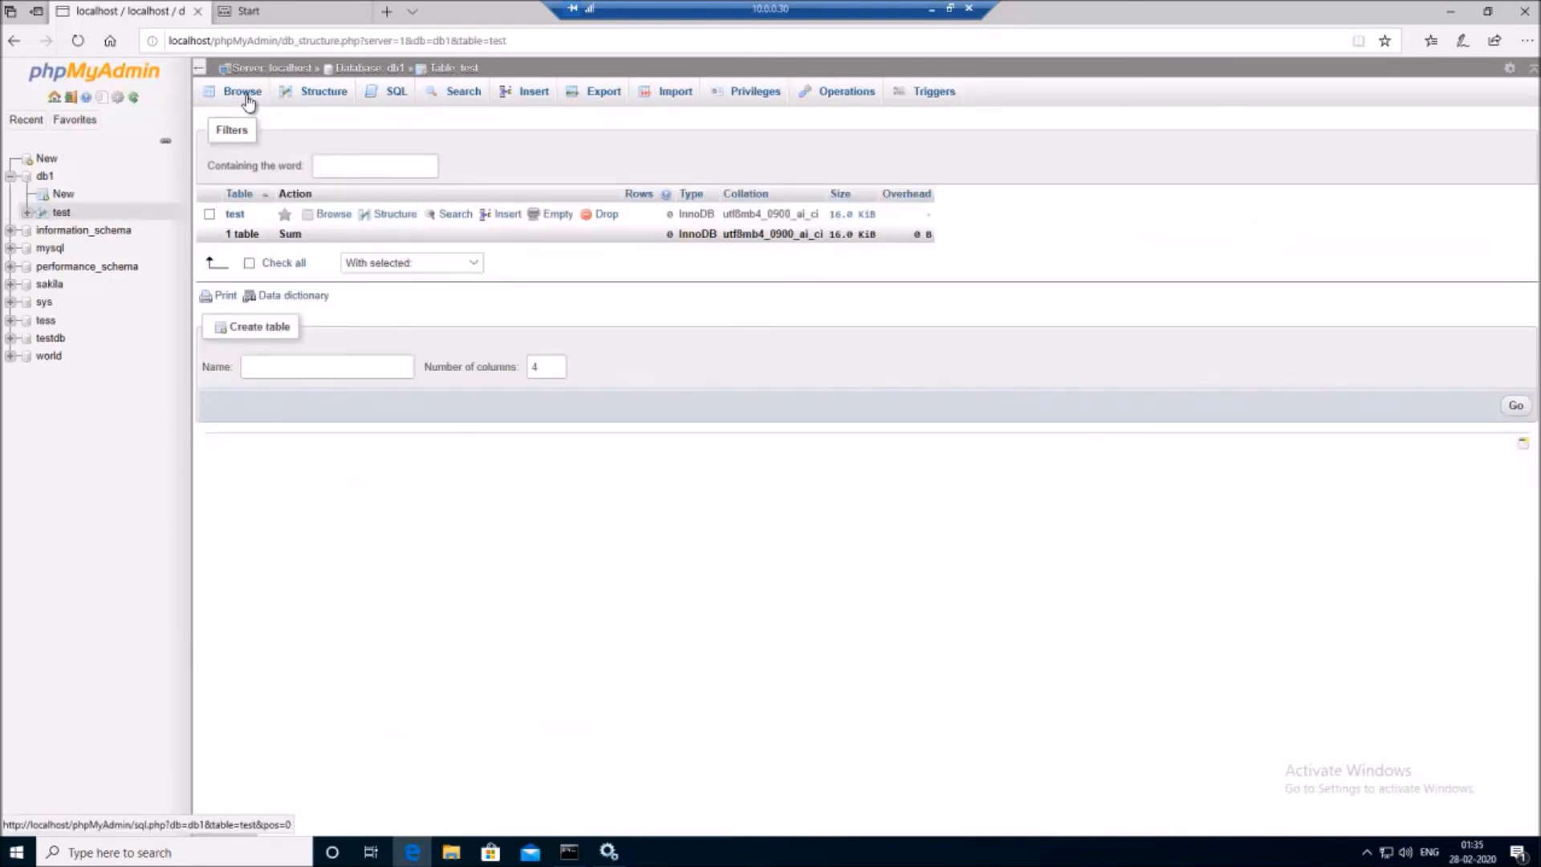
click(240, 98)
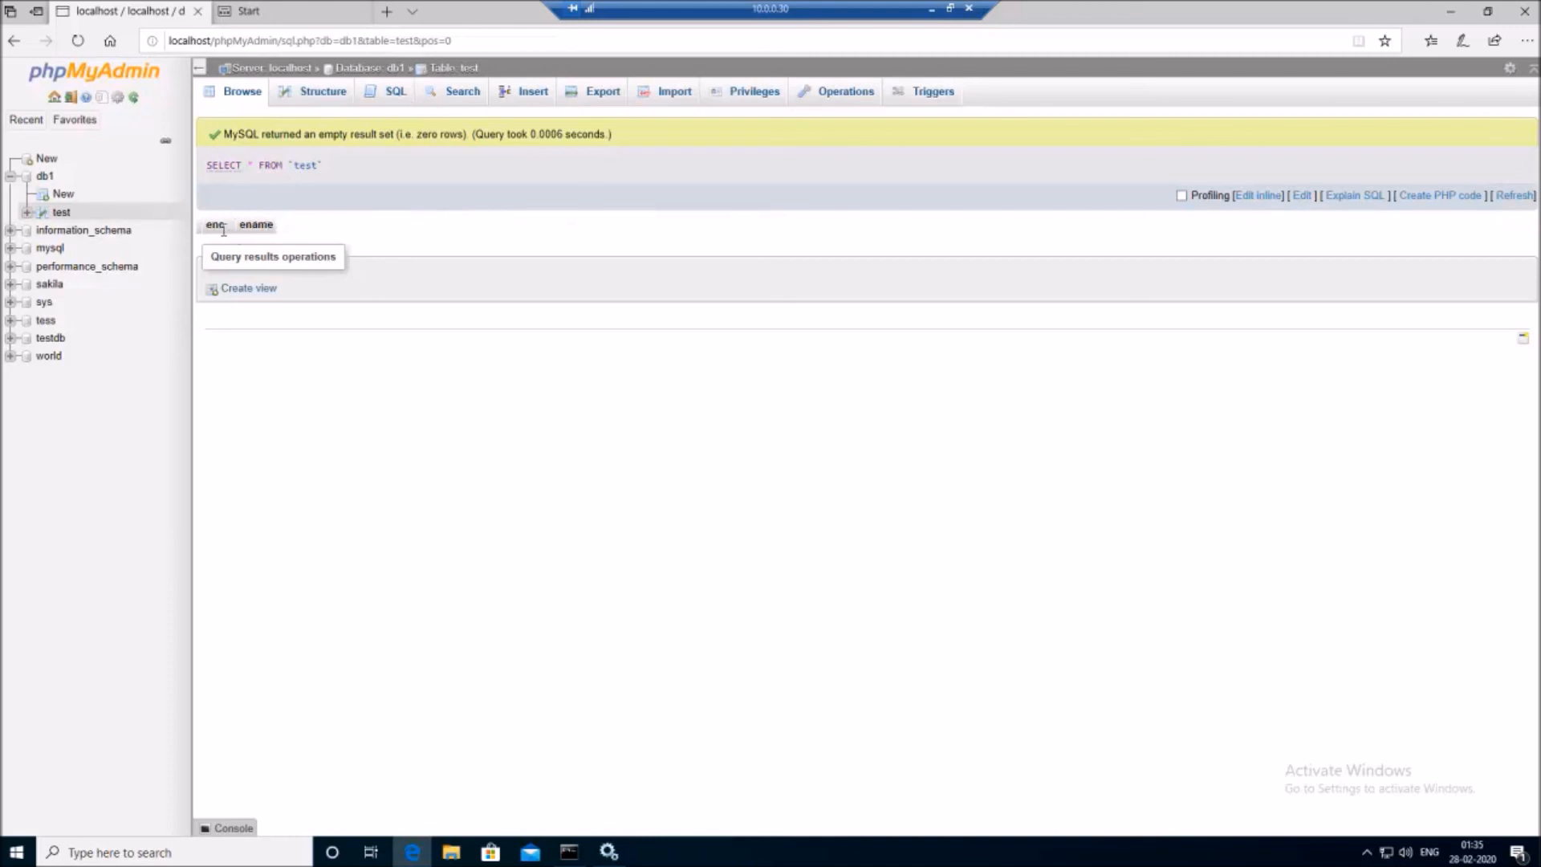
Insert one row into the test table with eno 10 and the employee's first name as ename
click(527, 100)
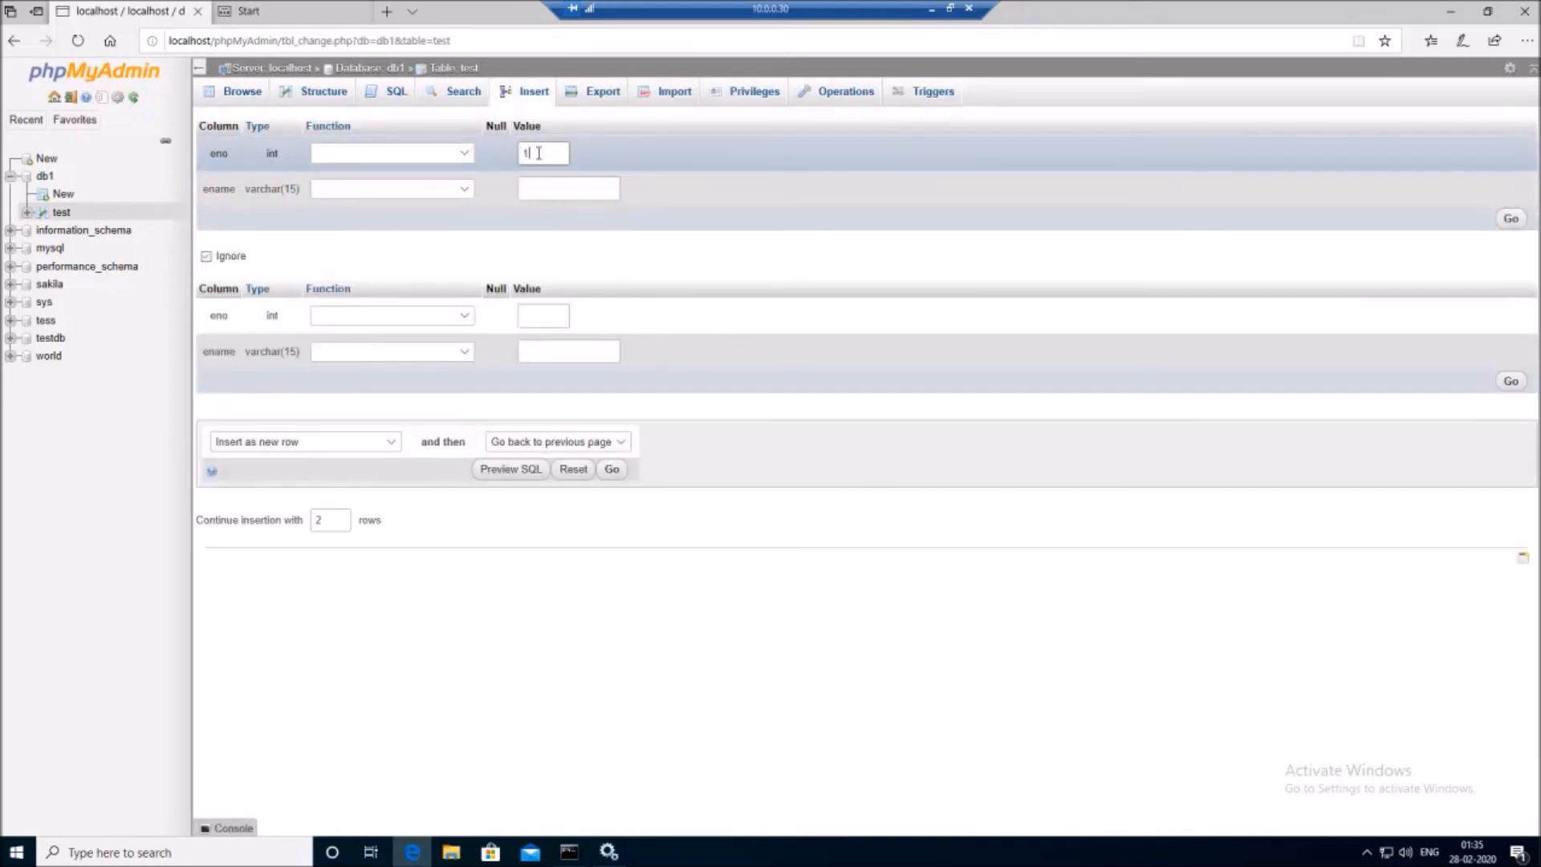
click(524, 190)
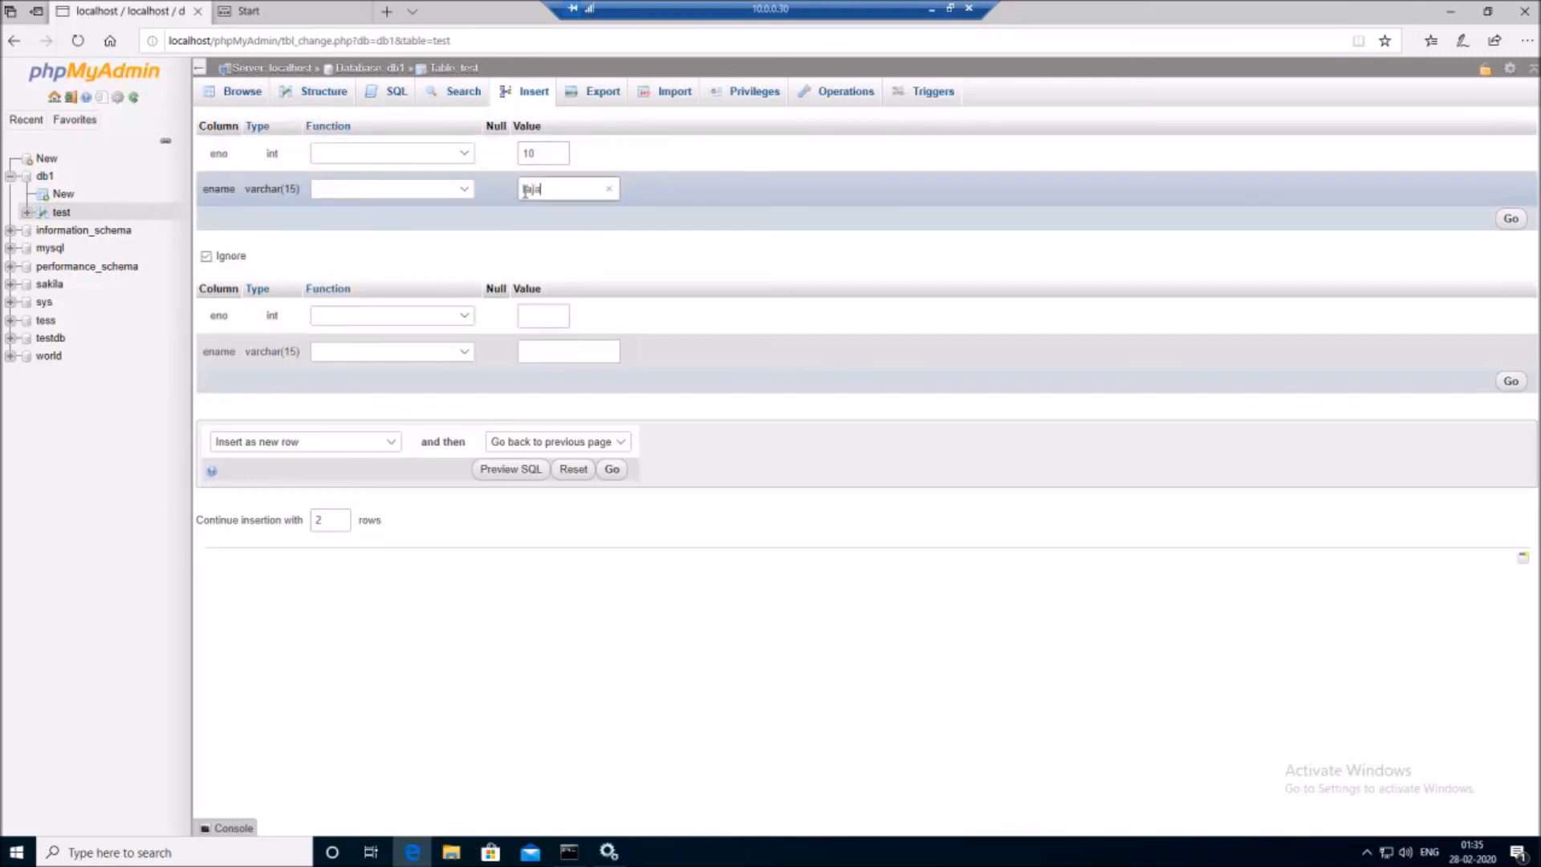
text(raja)
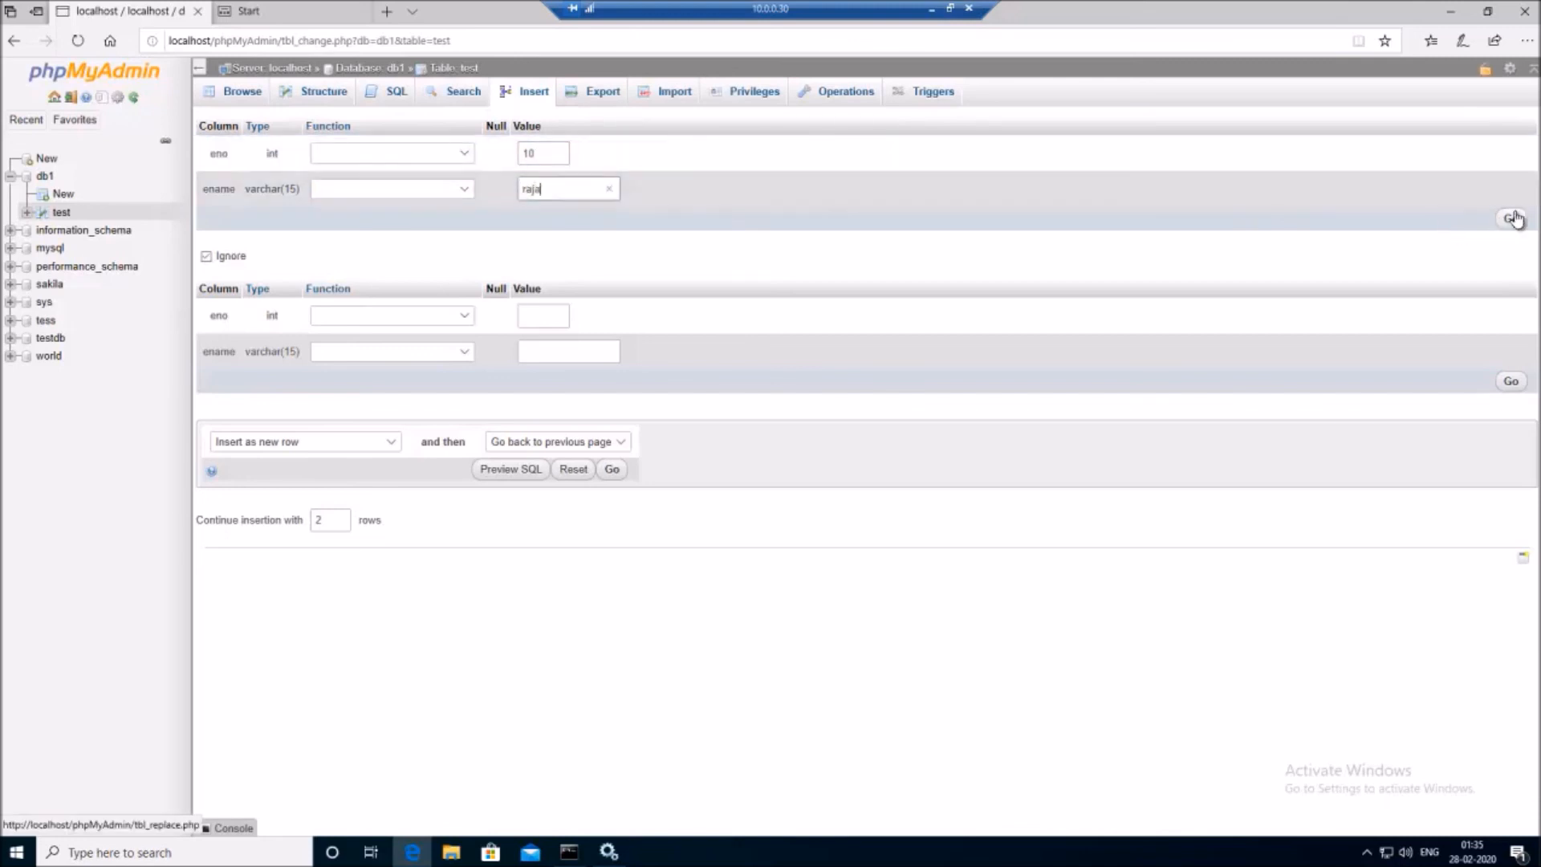
click(1511, 218)
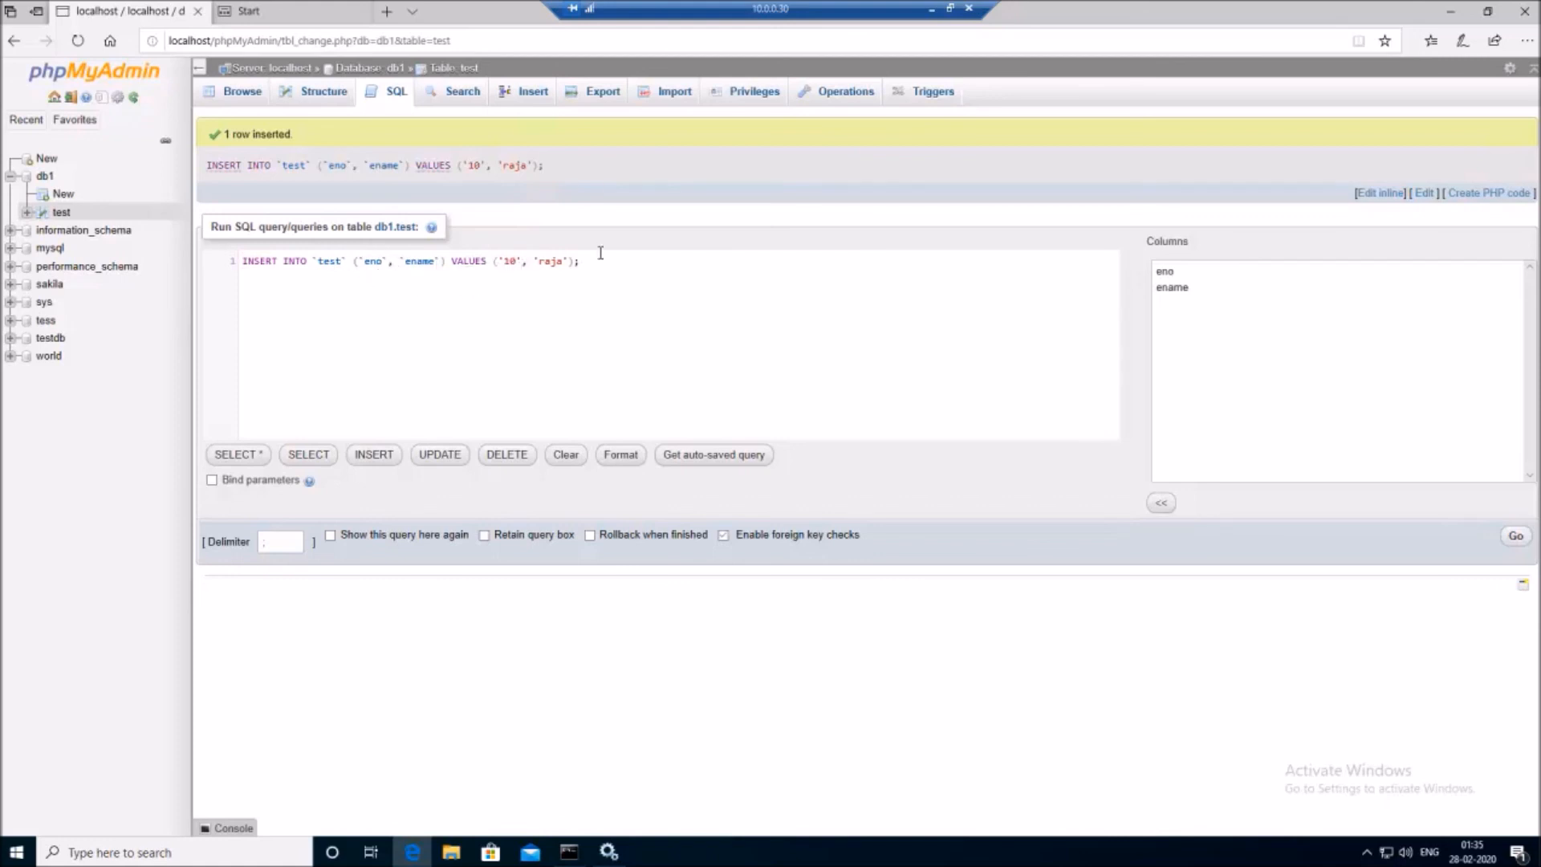
Run the generated INSERT statement on the test table and browse its rows, finishing by minimizing the remote desktop session
click(1515, 535)
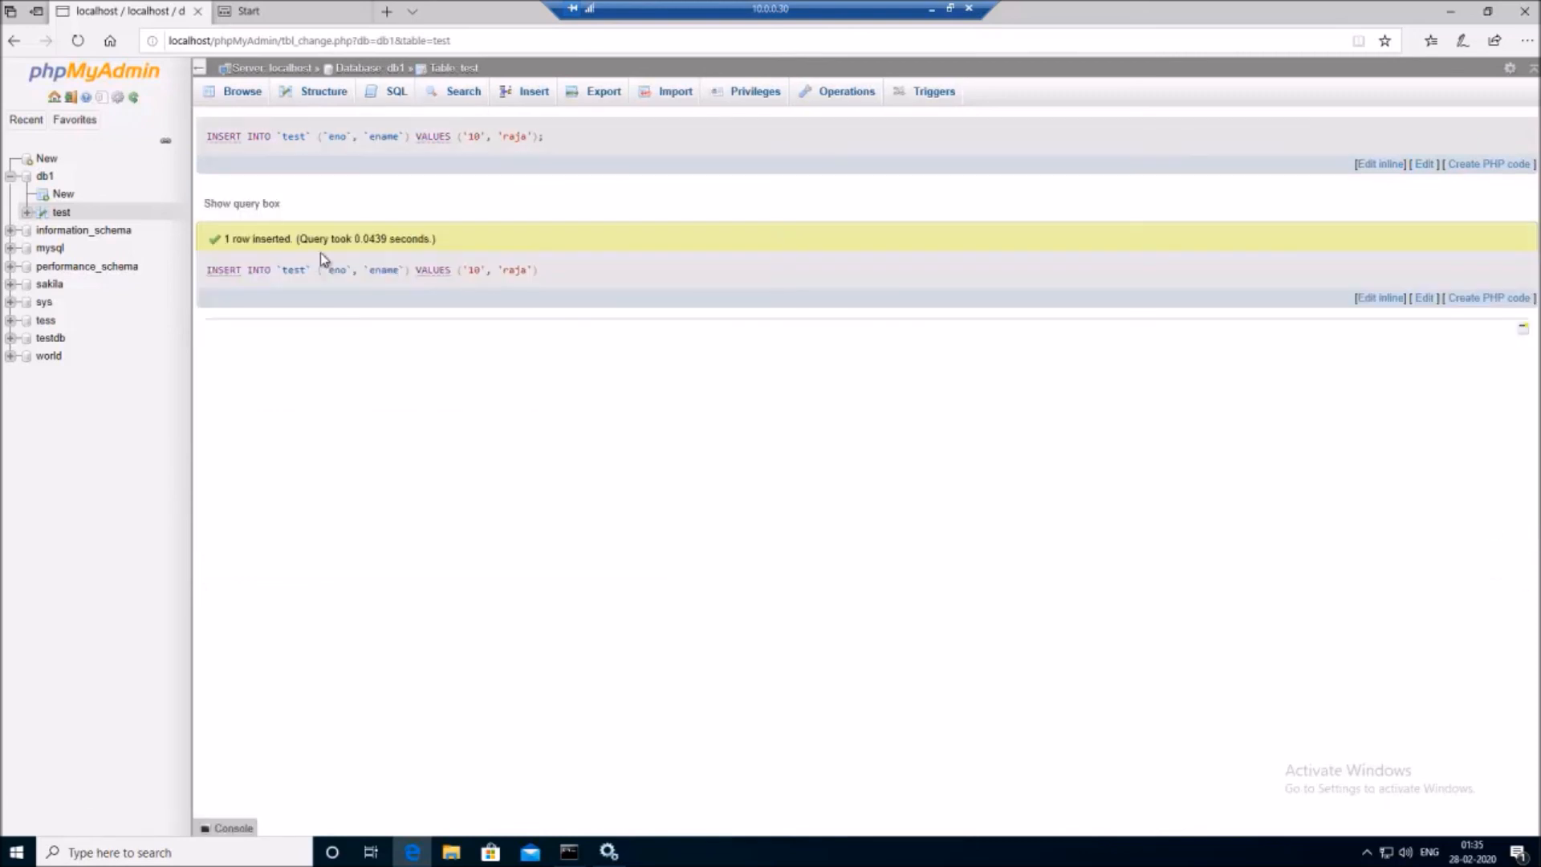
click(239, 95)
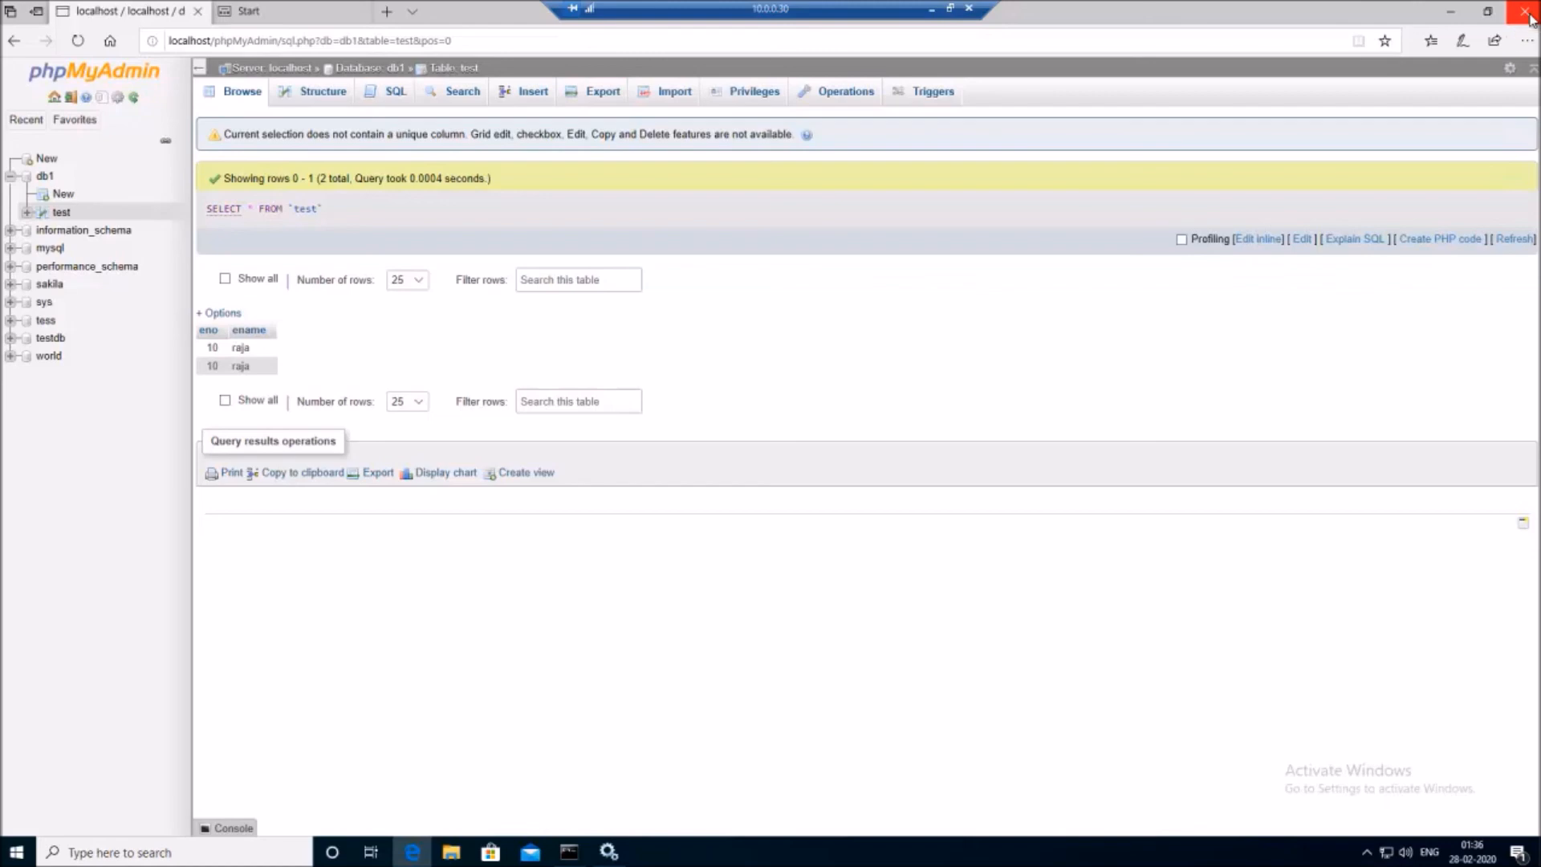
click(937, 8)
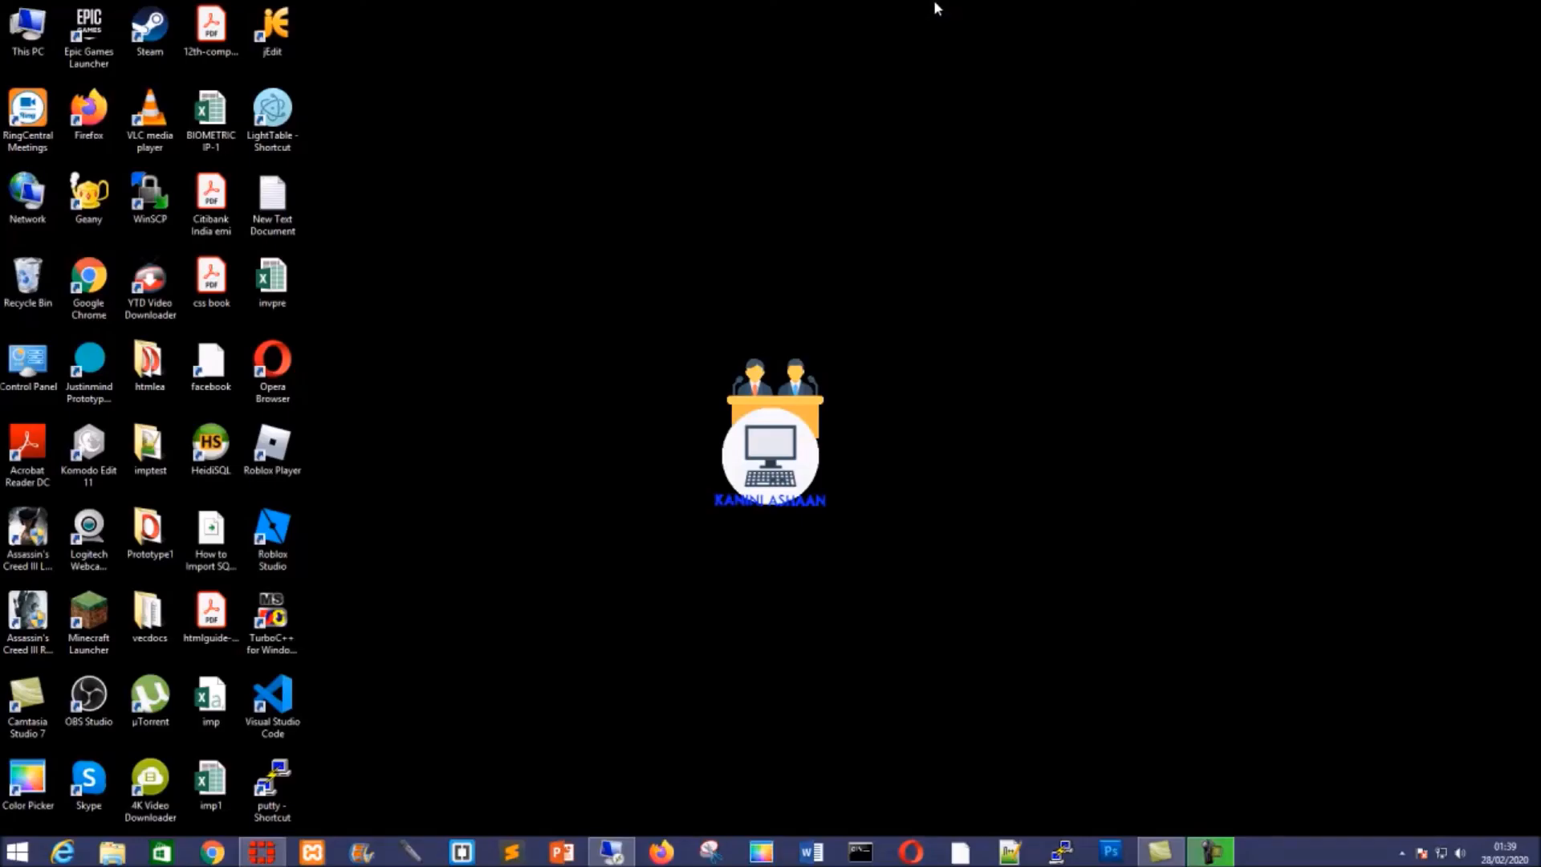